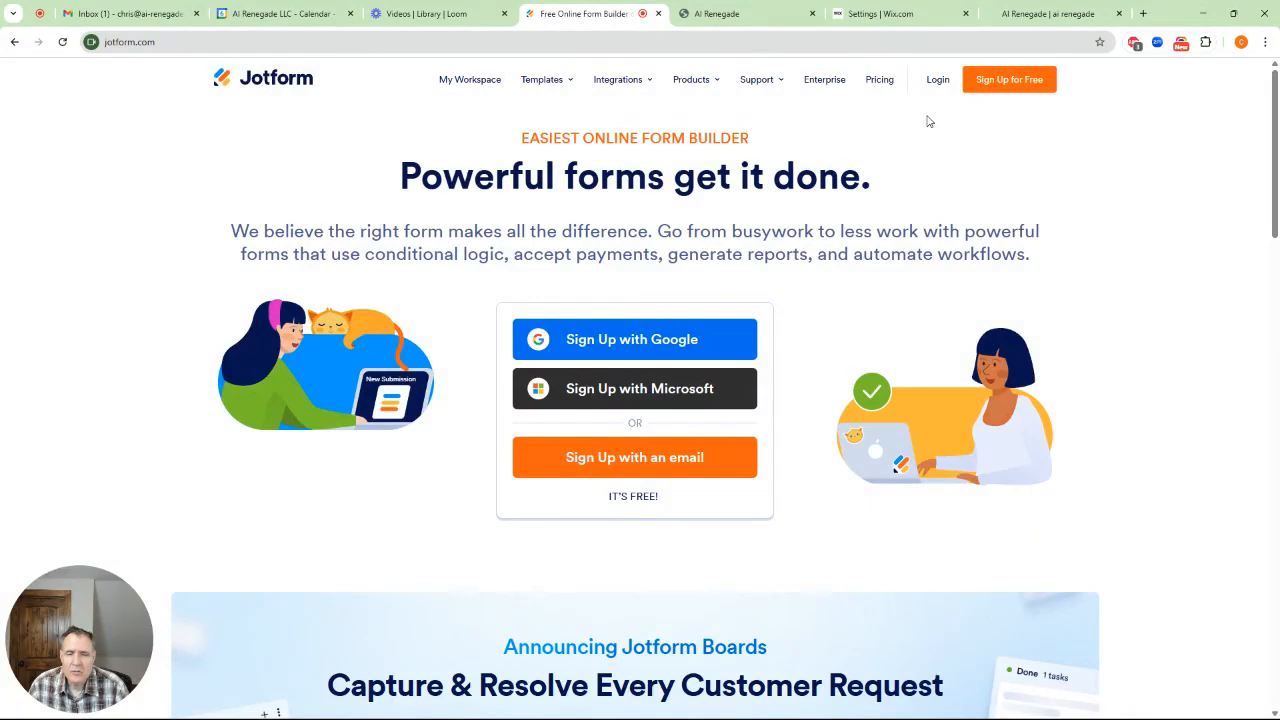
Log in to Jotform with the Google account, granting the requested access, and dismiss the business needs questionnaire
click(937, 80)
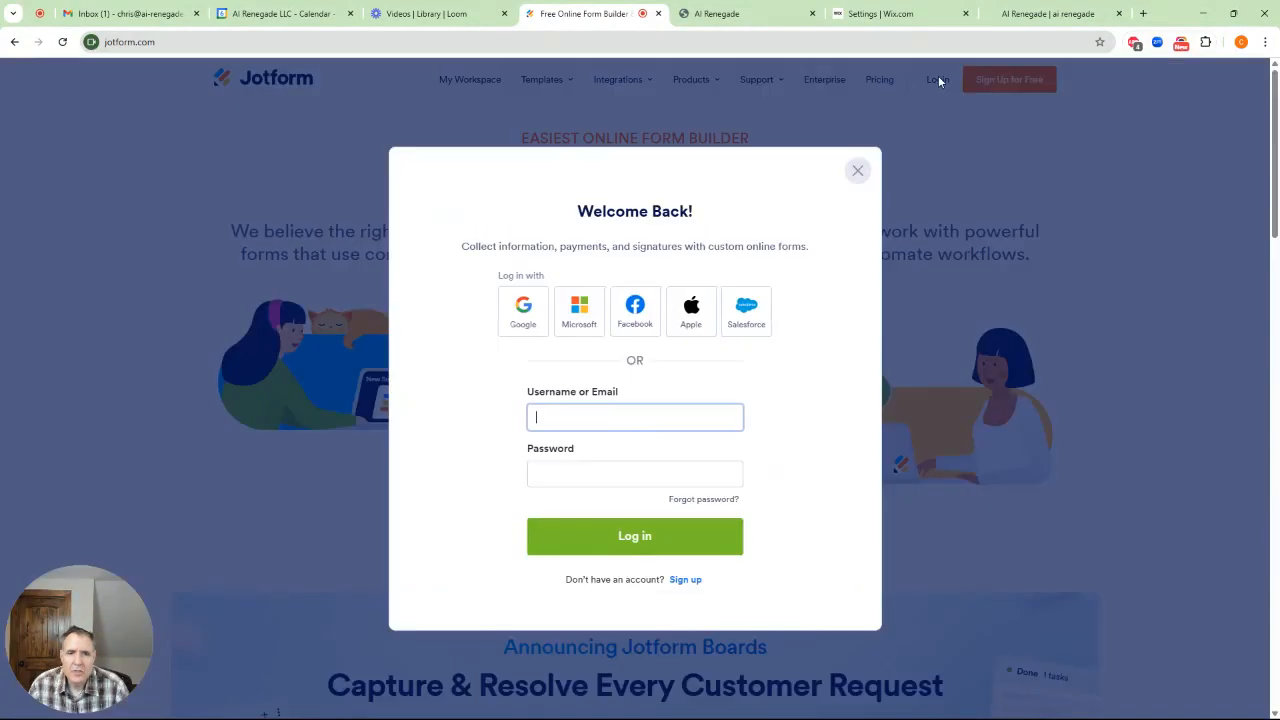
click(516, 326)
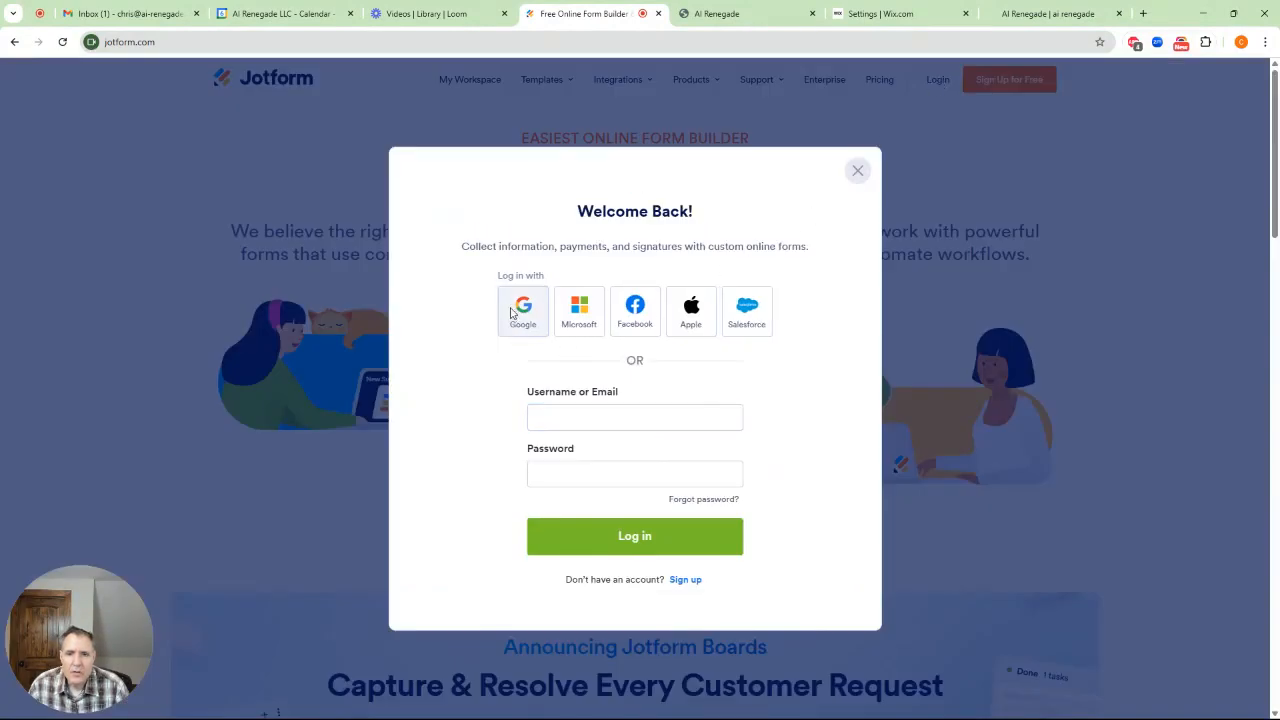
click(584, 467)
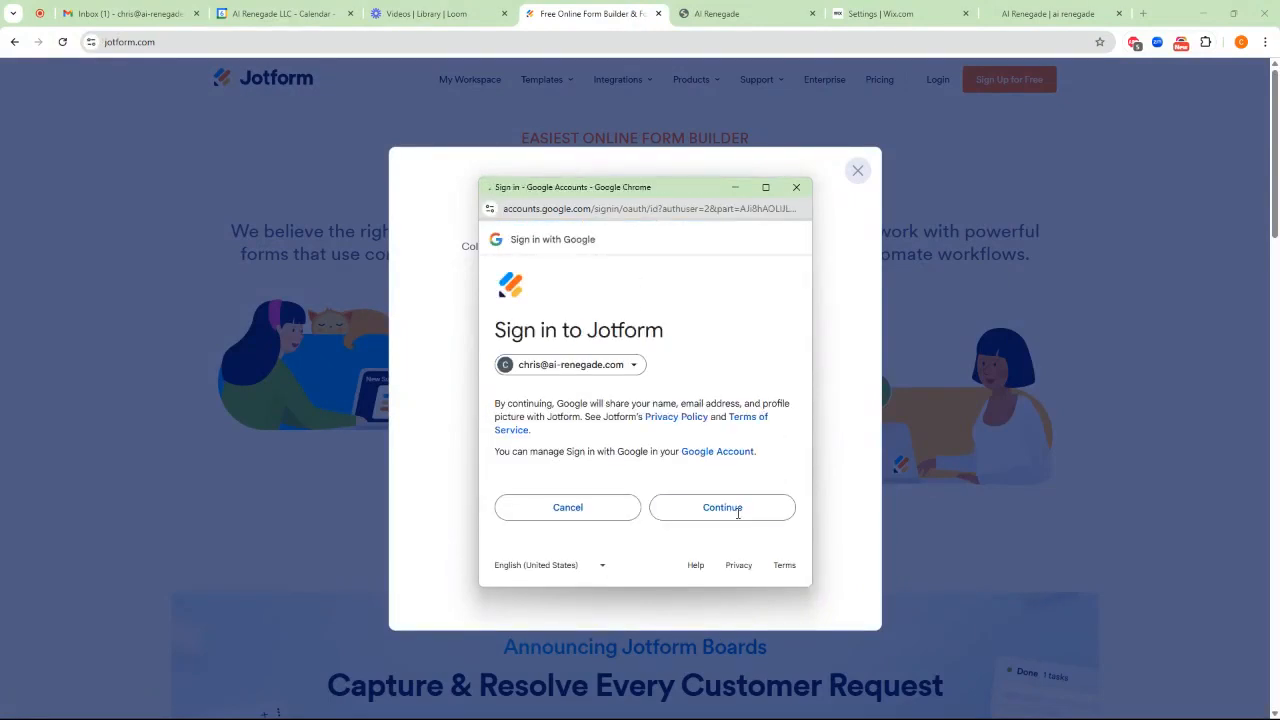
click(738, 510)
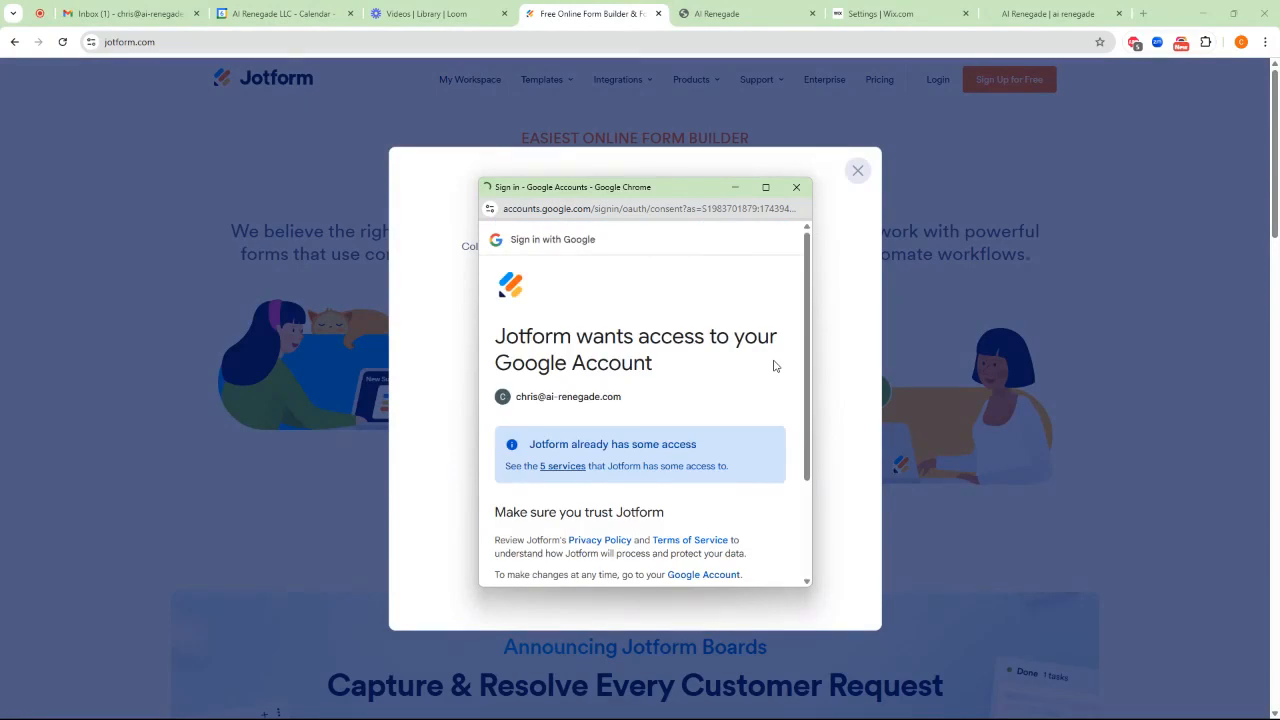
drag(808, 331, 825, 549)
click(735, 527)
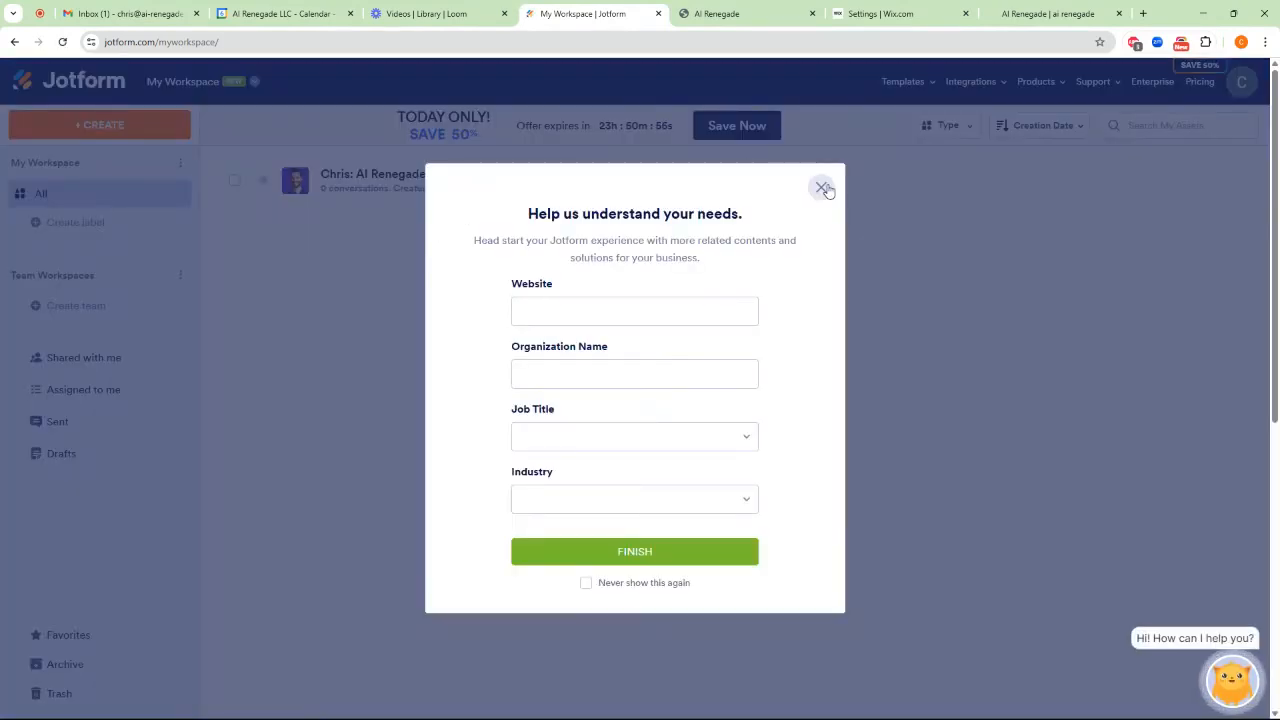
click(821, 188)
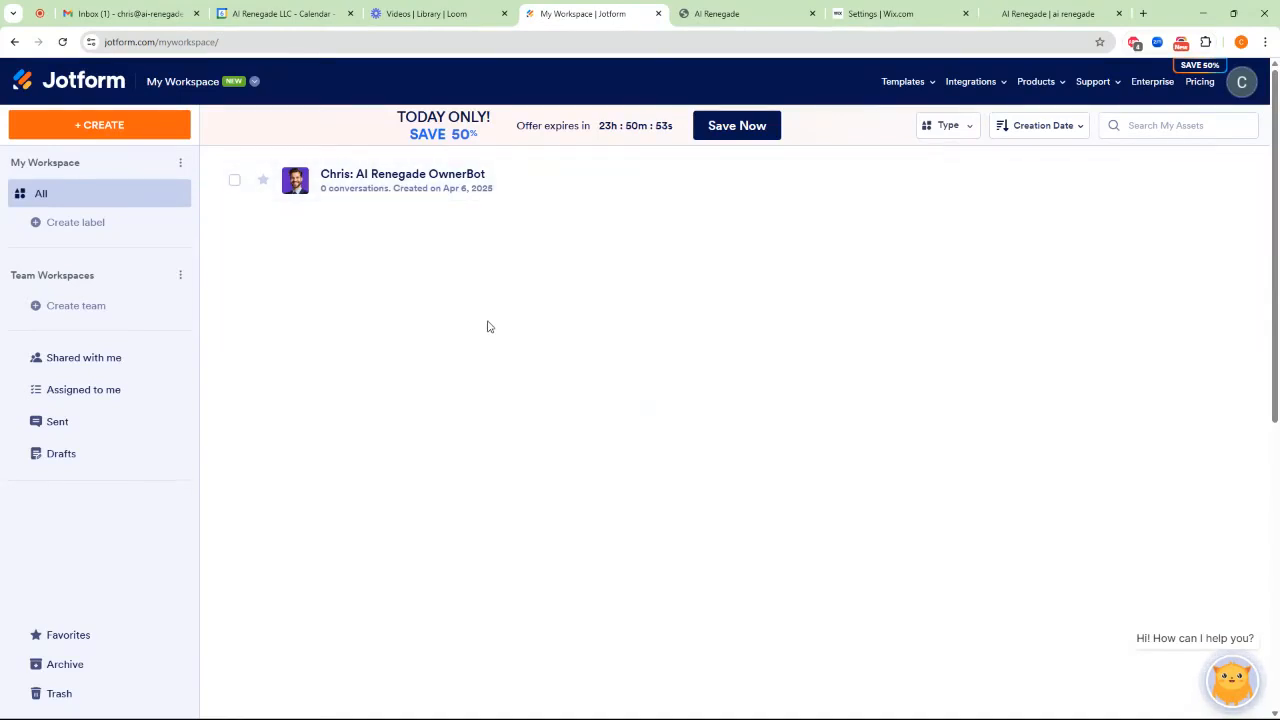
Delete the existing AI Renegade OwnerBot agent from the workspace
click(235, 183)
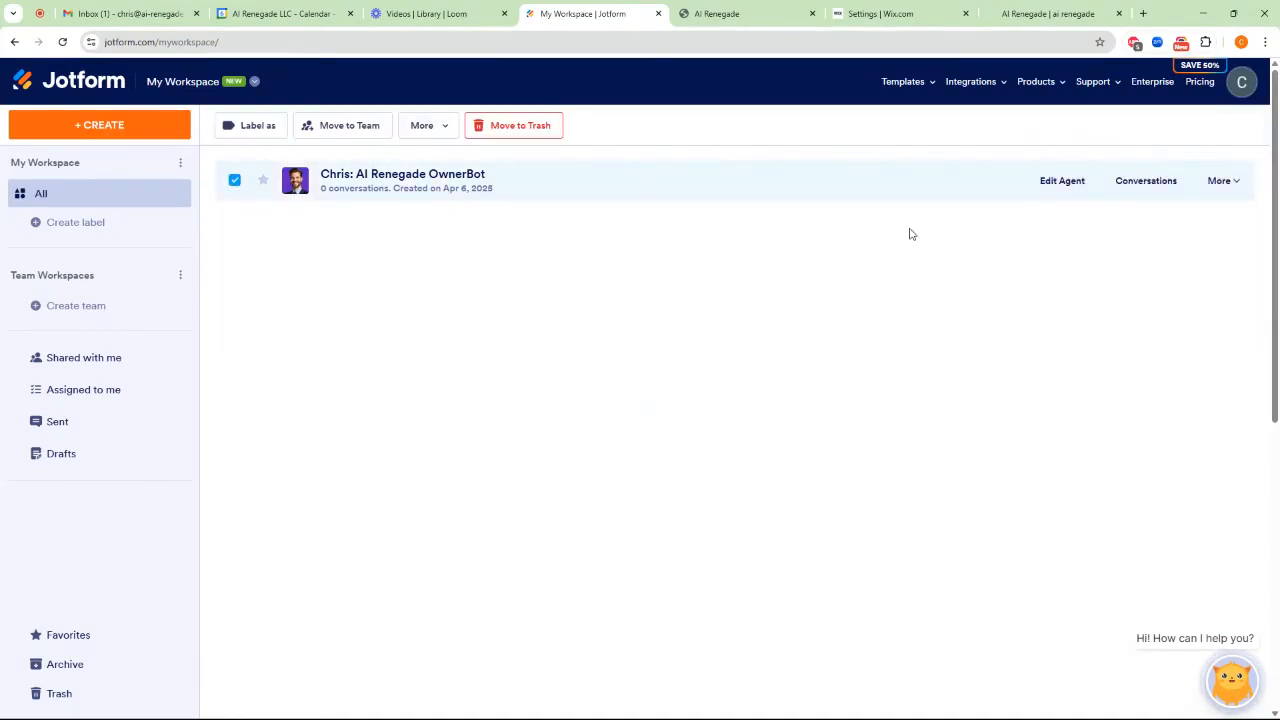
click(1236, 183)
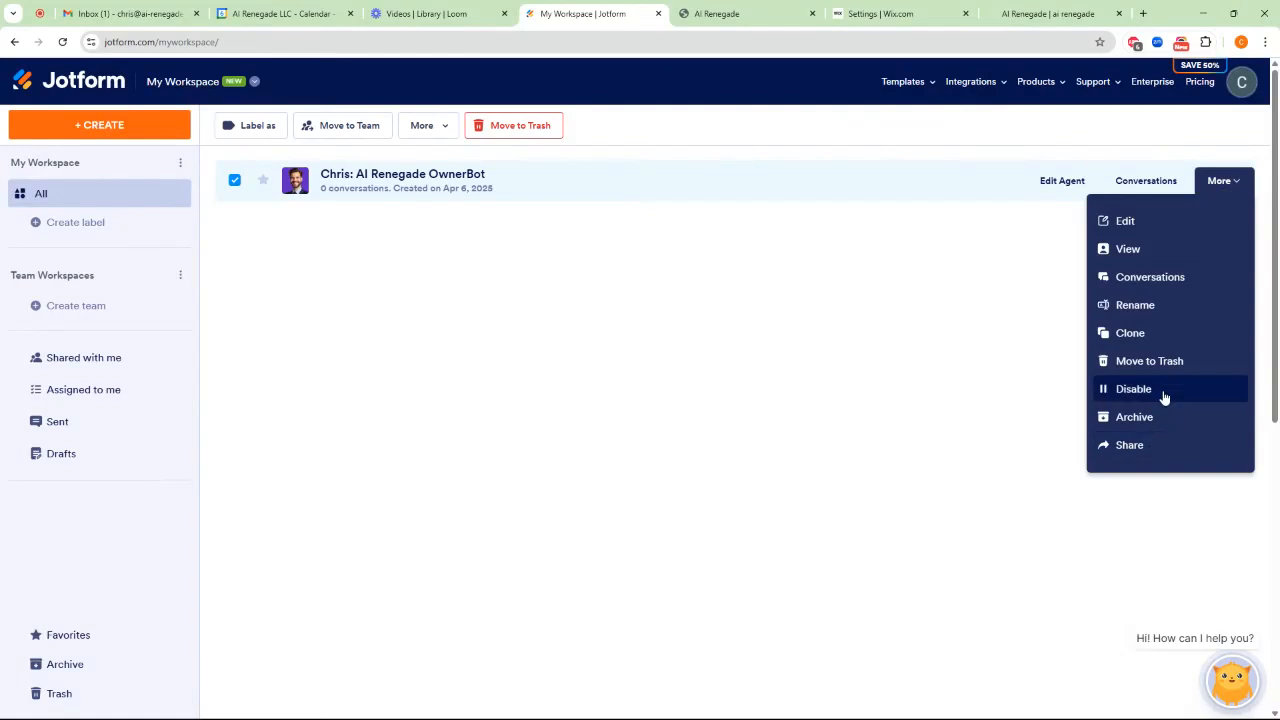
click(1150, 361)
click(677, 461)
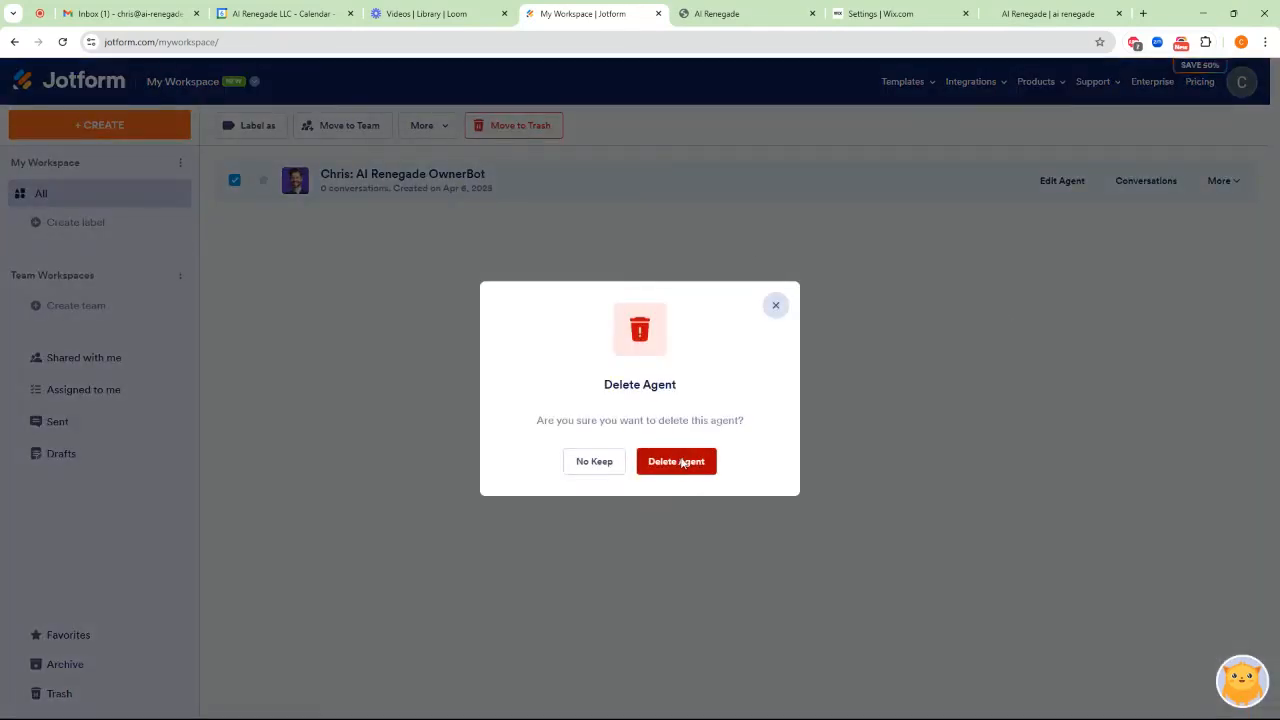
click(1243, 193)
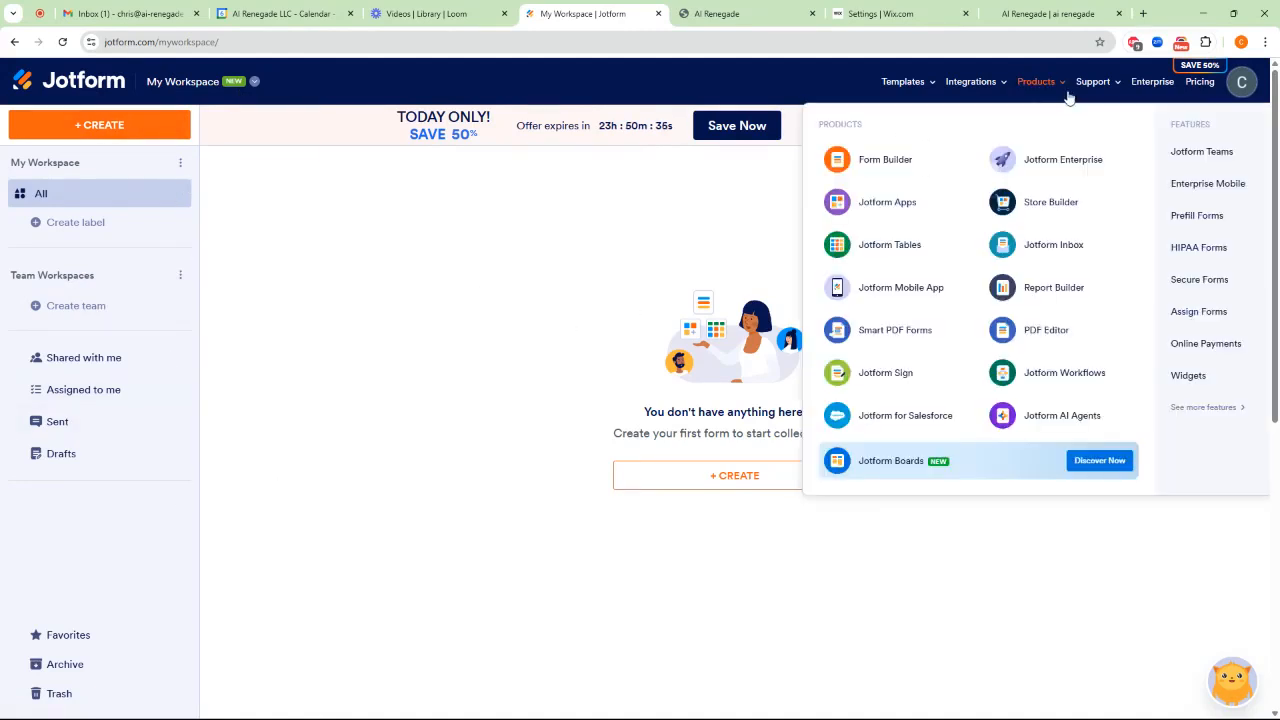
Go to the Jotform AI Agents product page and start creating a new AI agent
mouse_move(1068, 88)
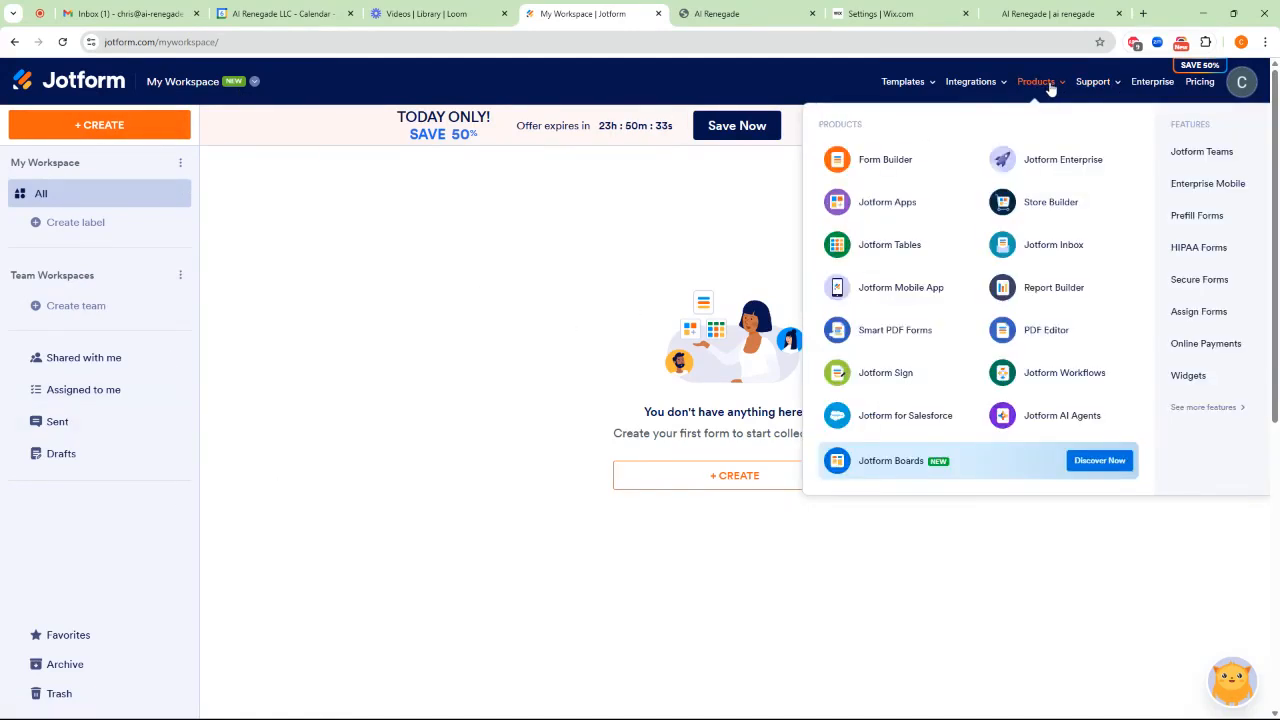
click(1056, 418)
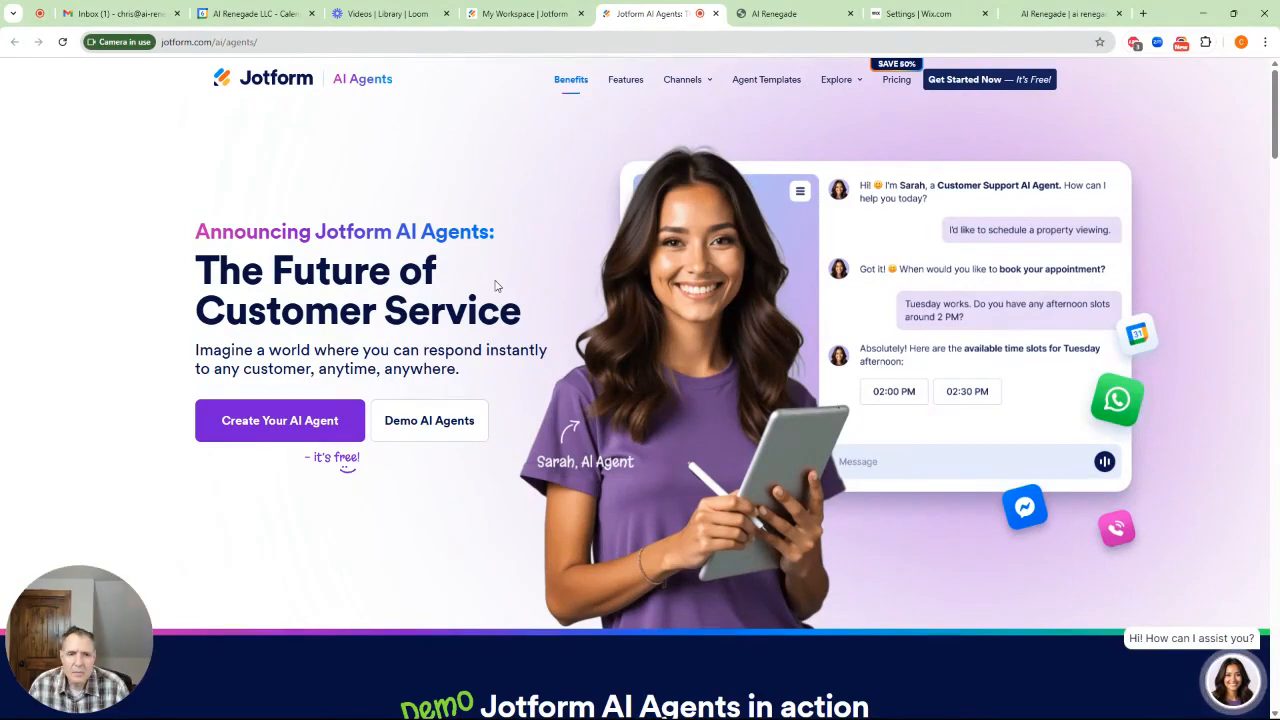
click(278, 424)
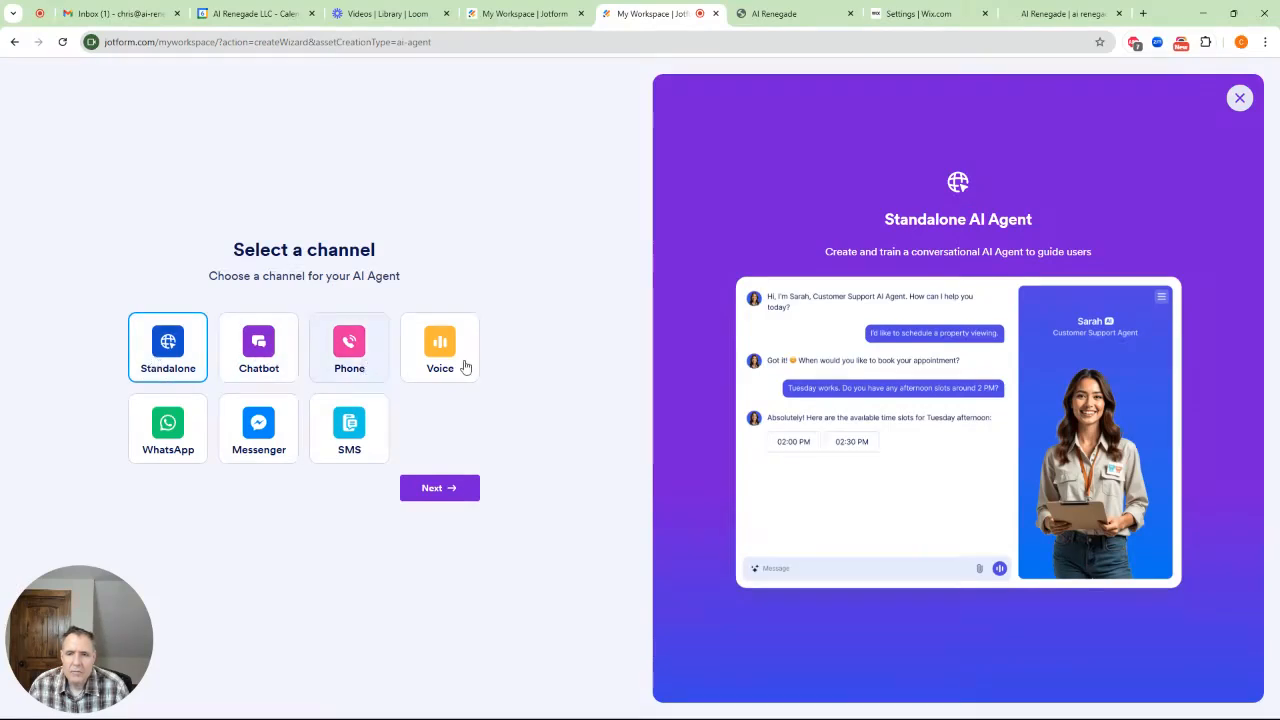
Create a Chatbot agent from scratch using the suggested Customer Support description
click(262, 352)
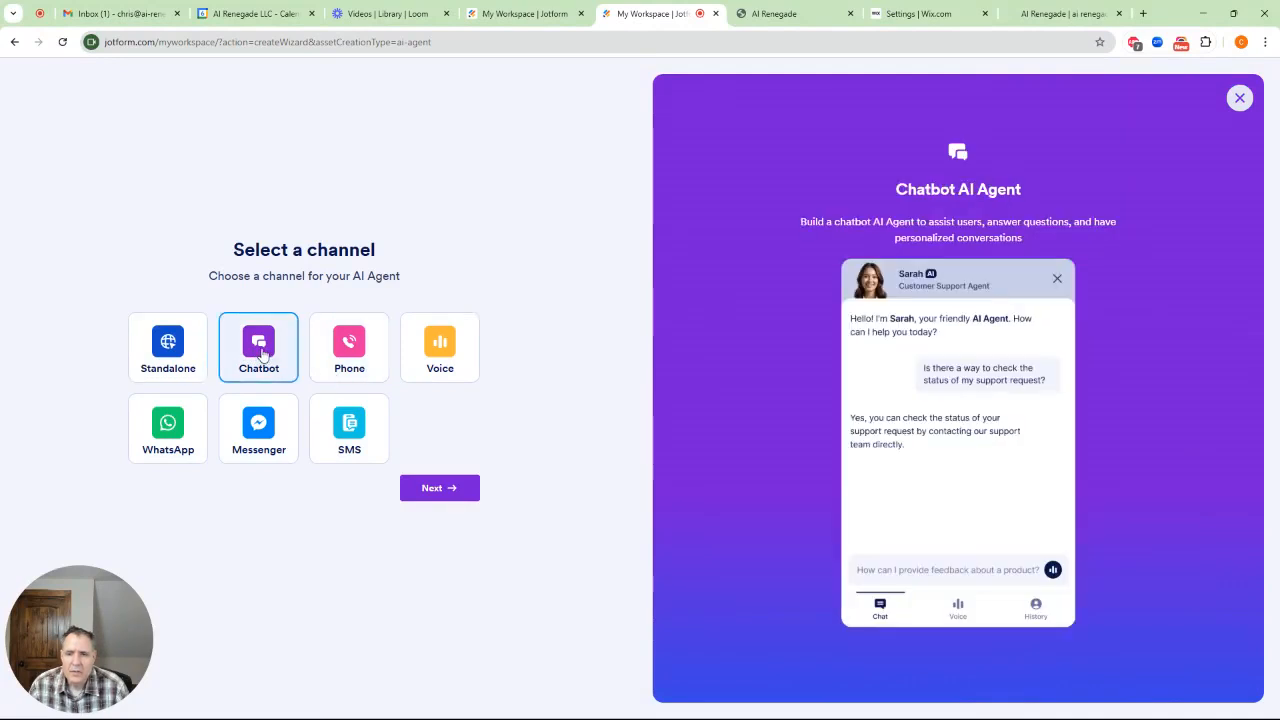
click(453, 489)
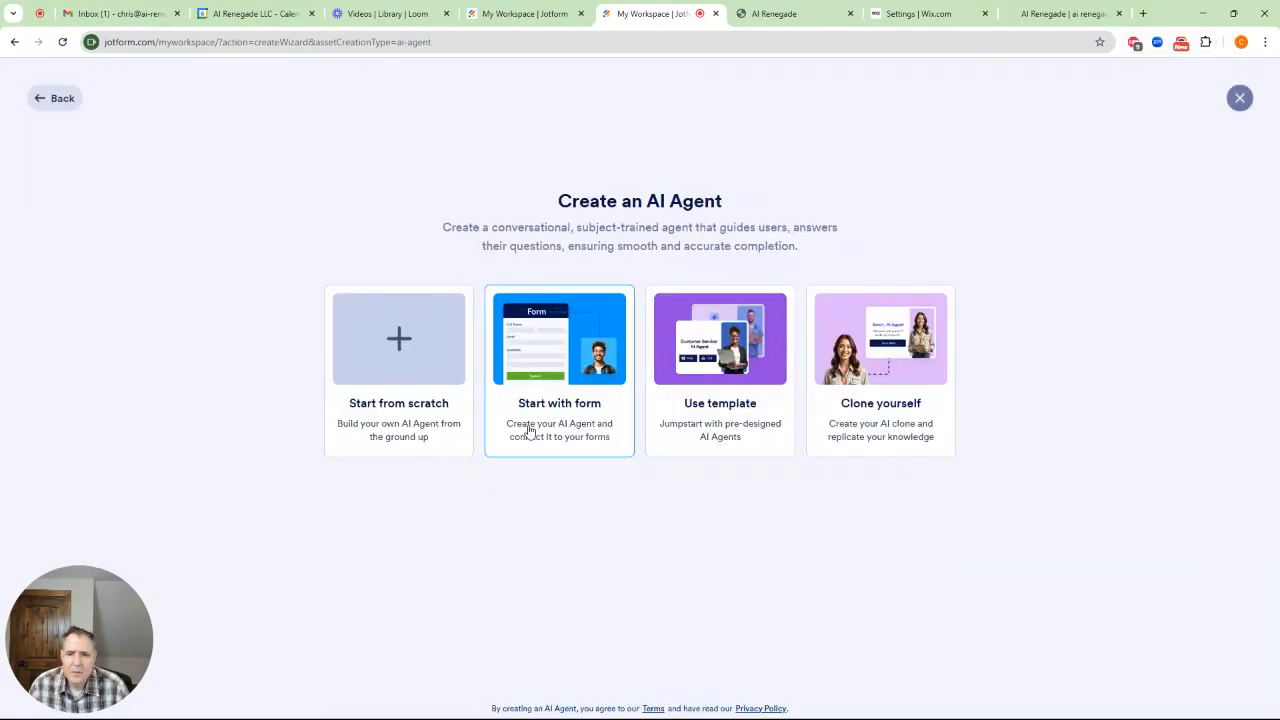
click(368, 360)
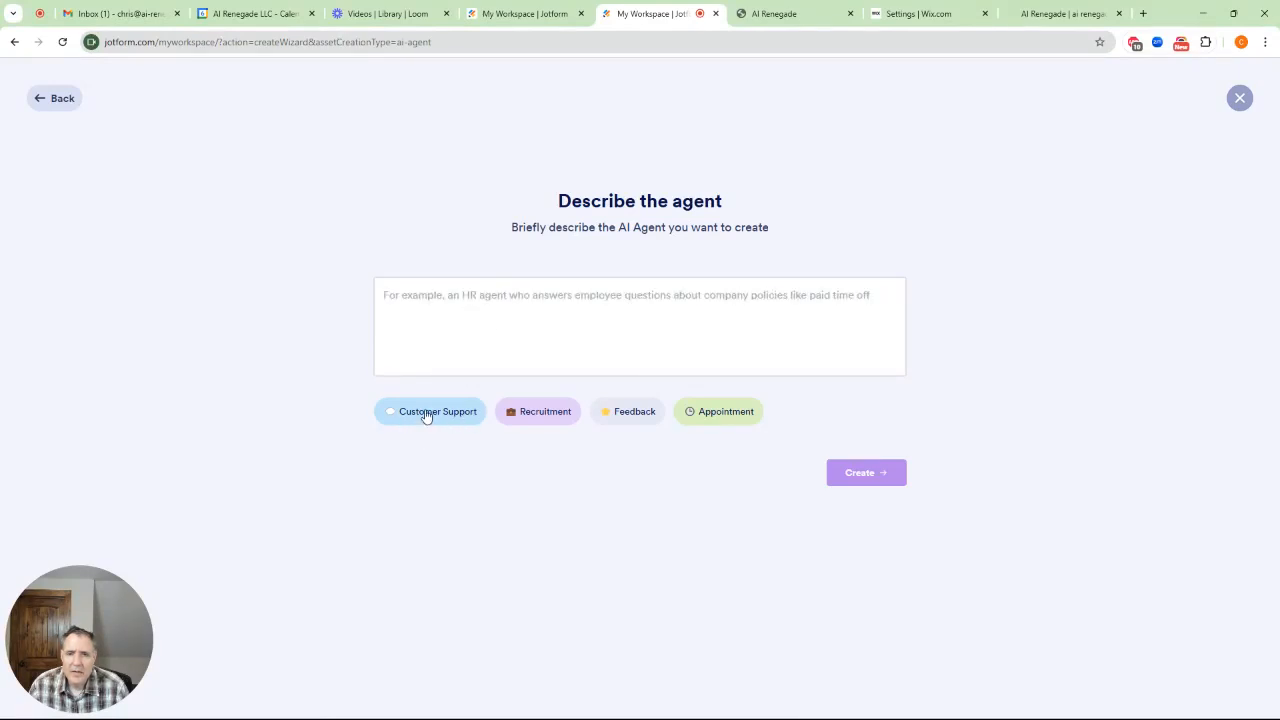
click(426, 413)
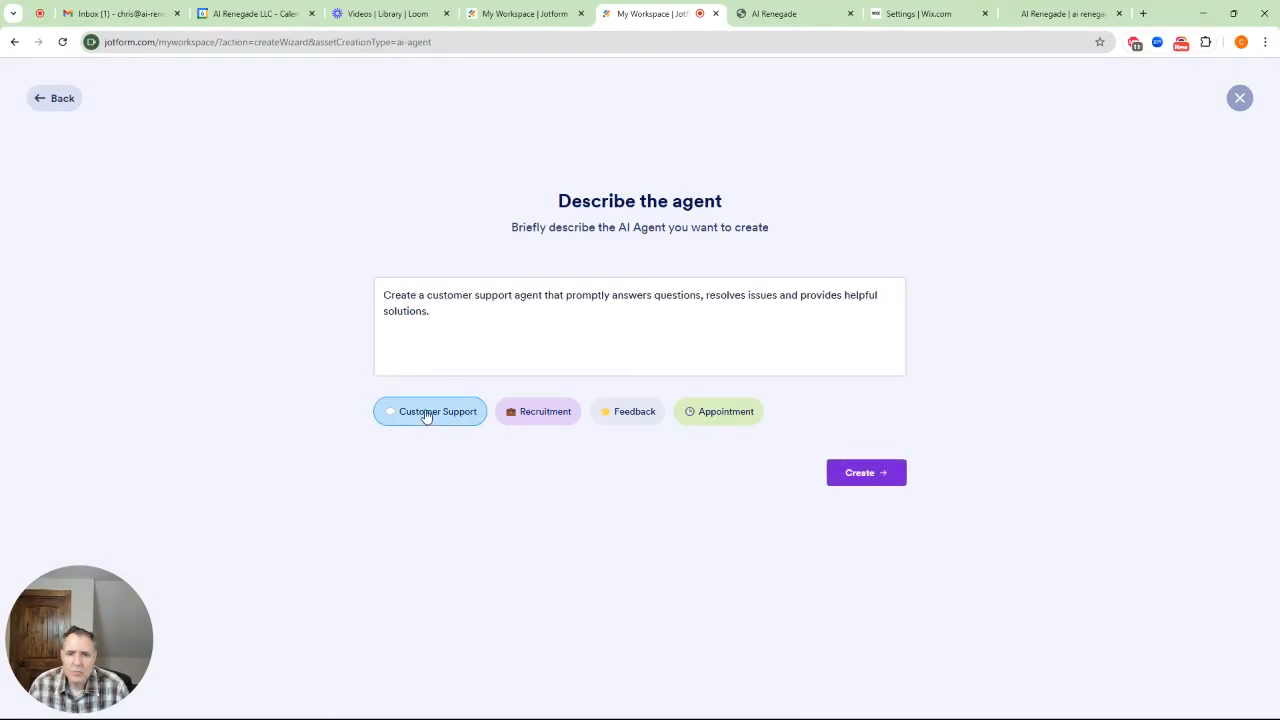
click(866, 474)
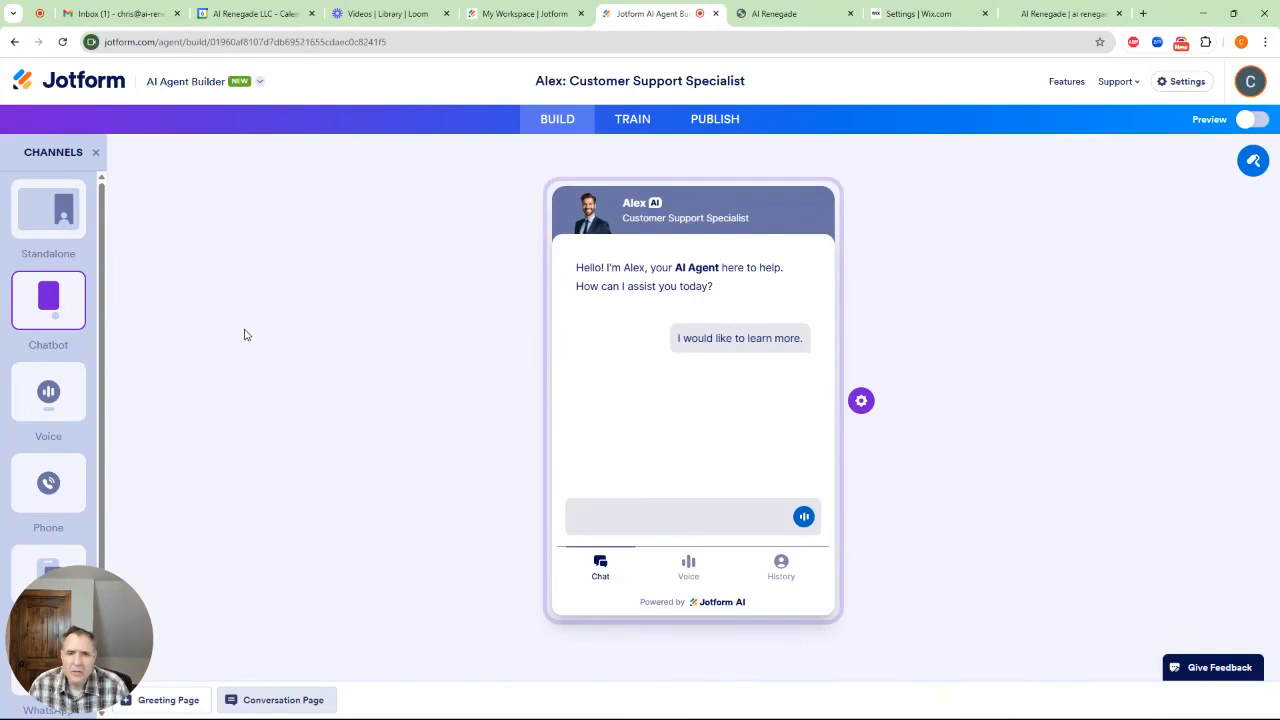
Preview the agent in the Voice, Phone and Standalone channels, then return to the Chatbot channel
click(48, 391)
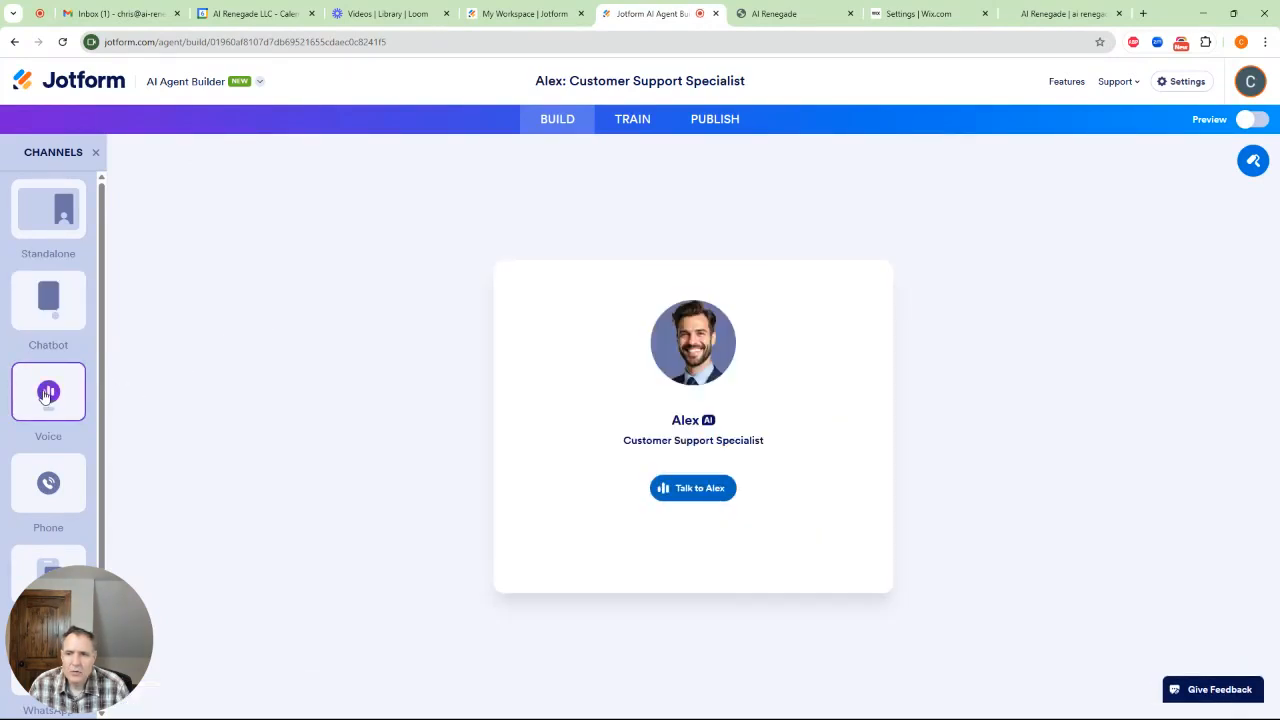
click(60, 485)
drag(94, 595, 202, 523)
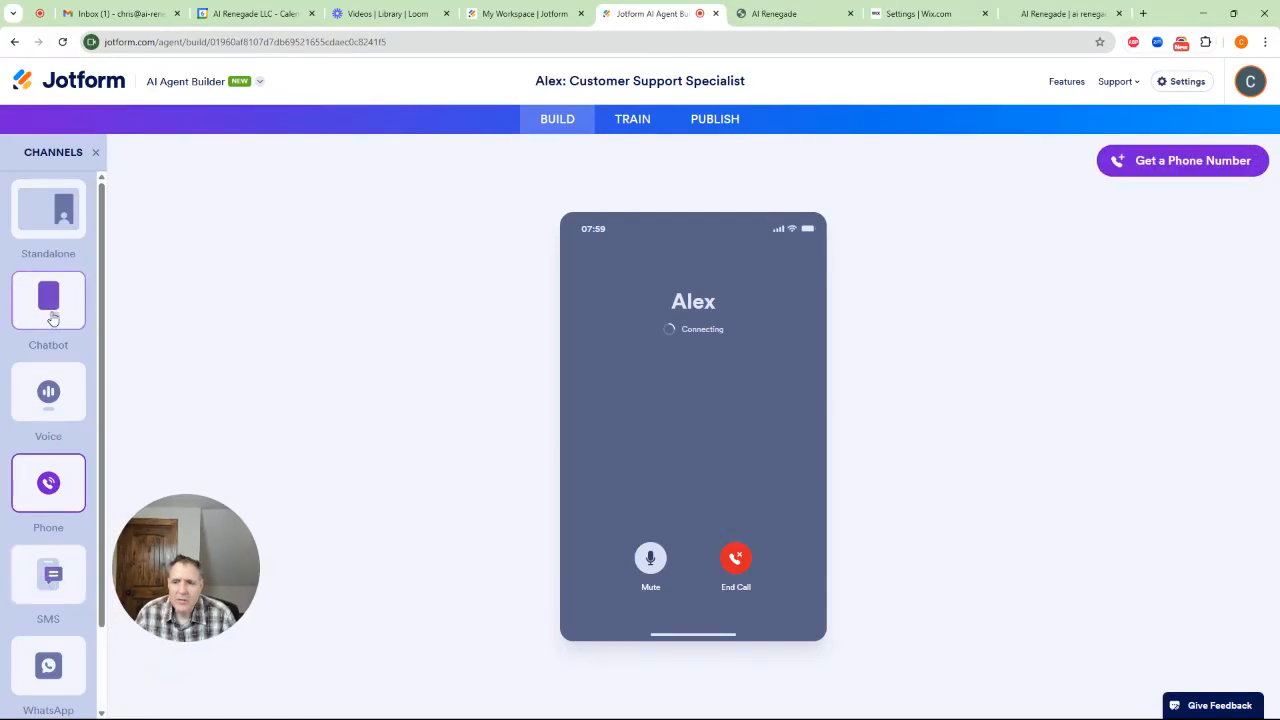
click(61, 234)
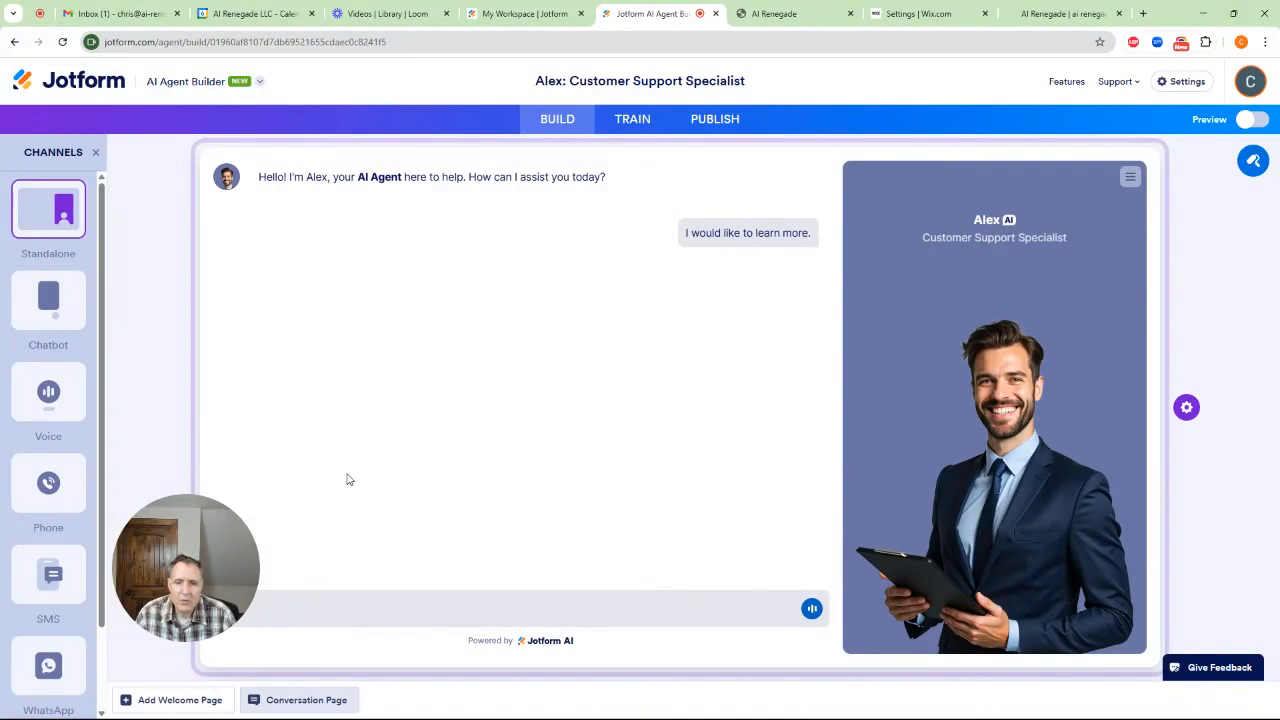
click(44, 300)
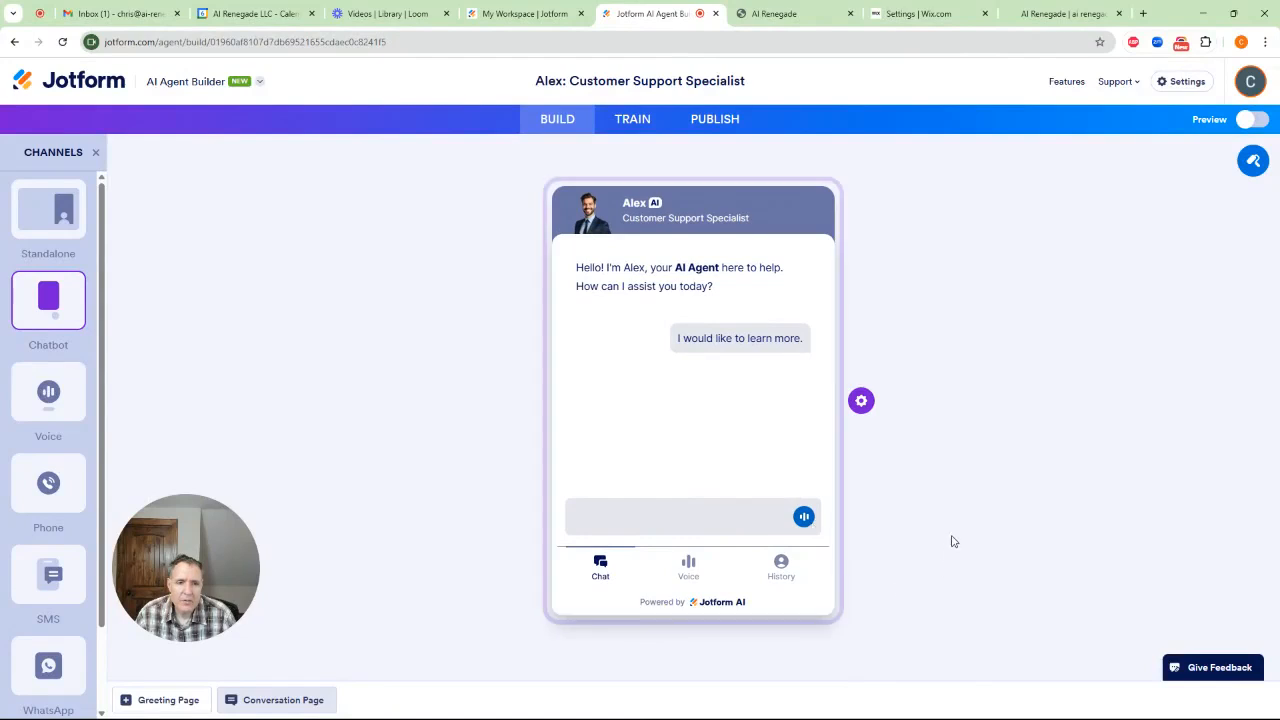
Review the Welcome and Navigation options in the chatbot's settings
click(861, 401)
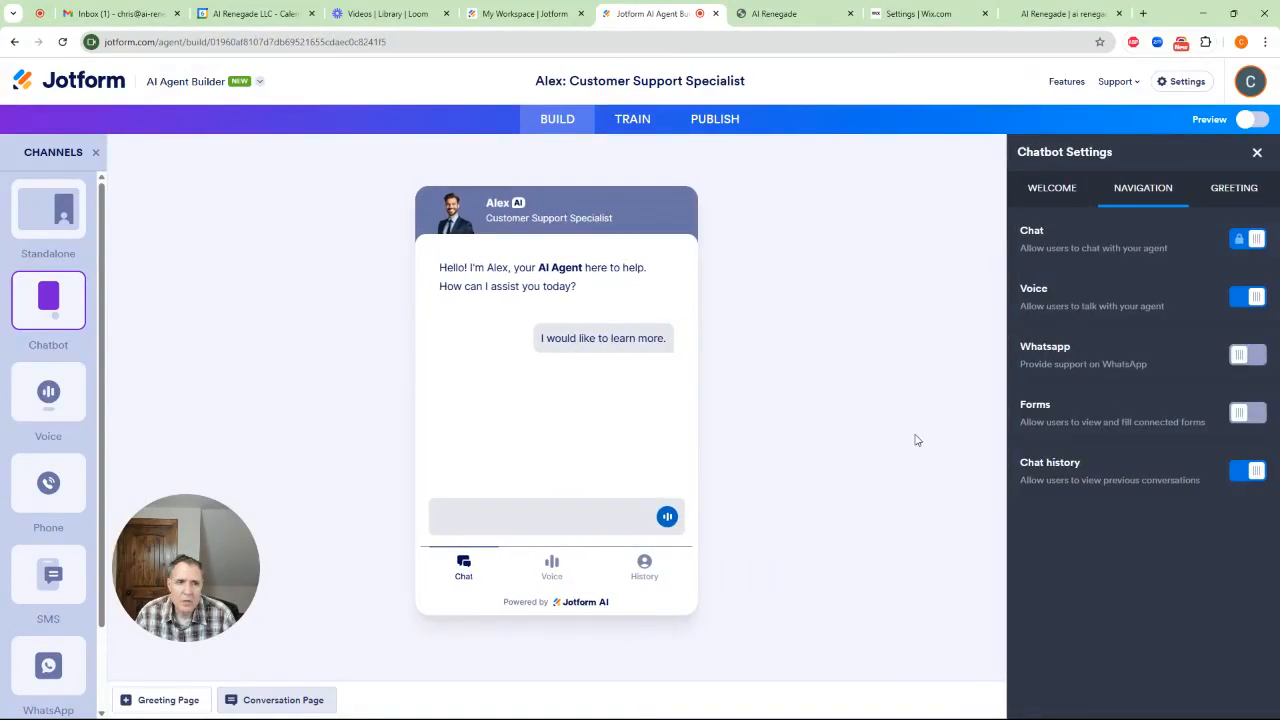
click(1052, 194)
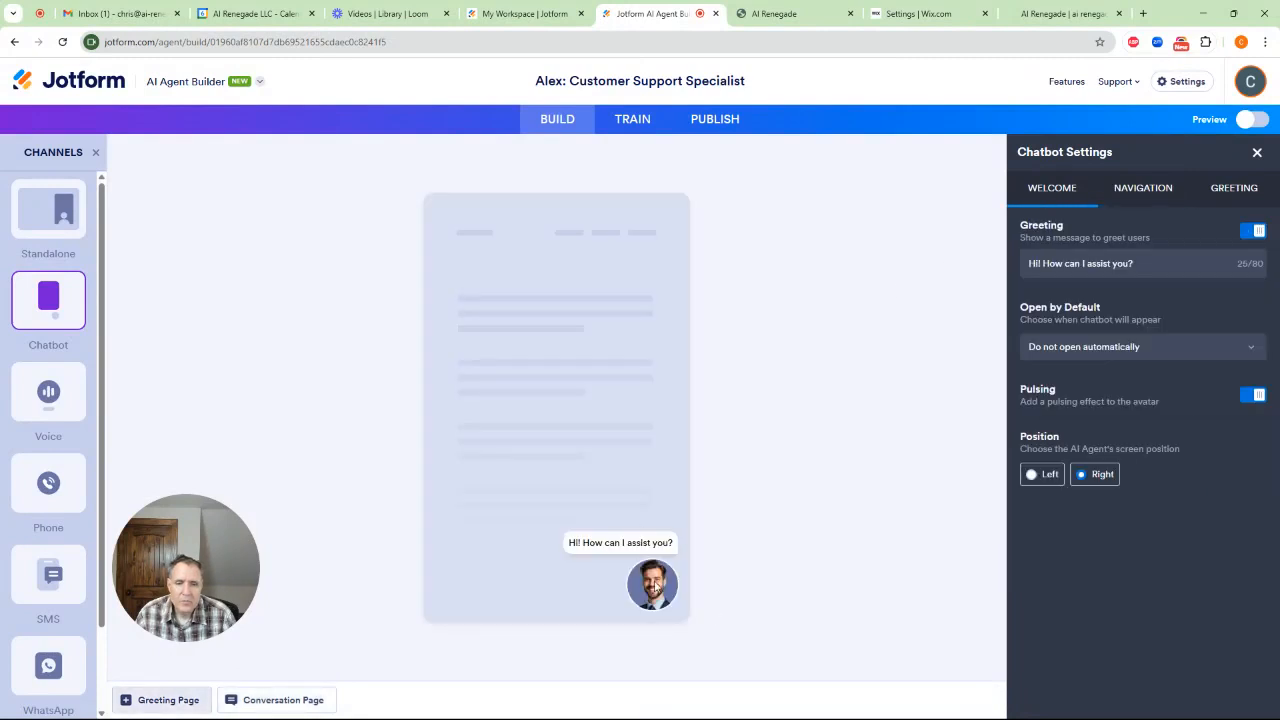
click(1140, 192)
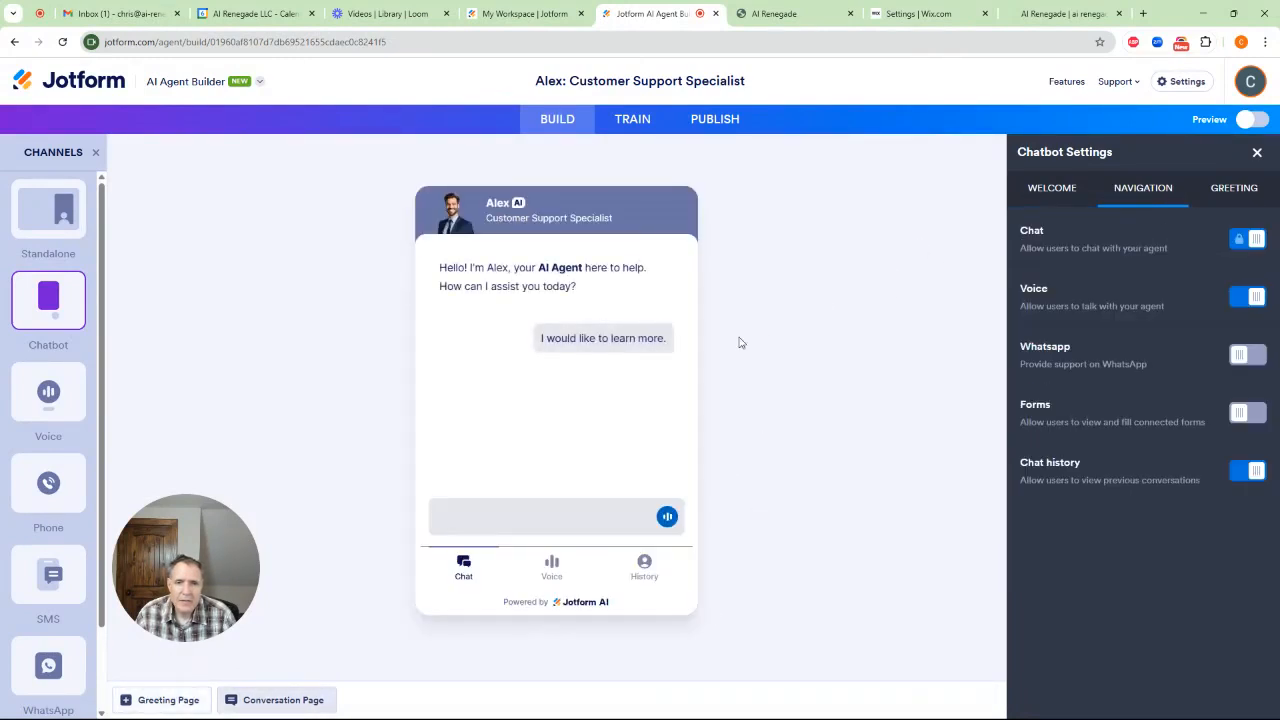
Open the designer for the Standalone channel and browse the avatar gallery
click(48, 210)
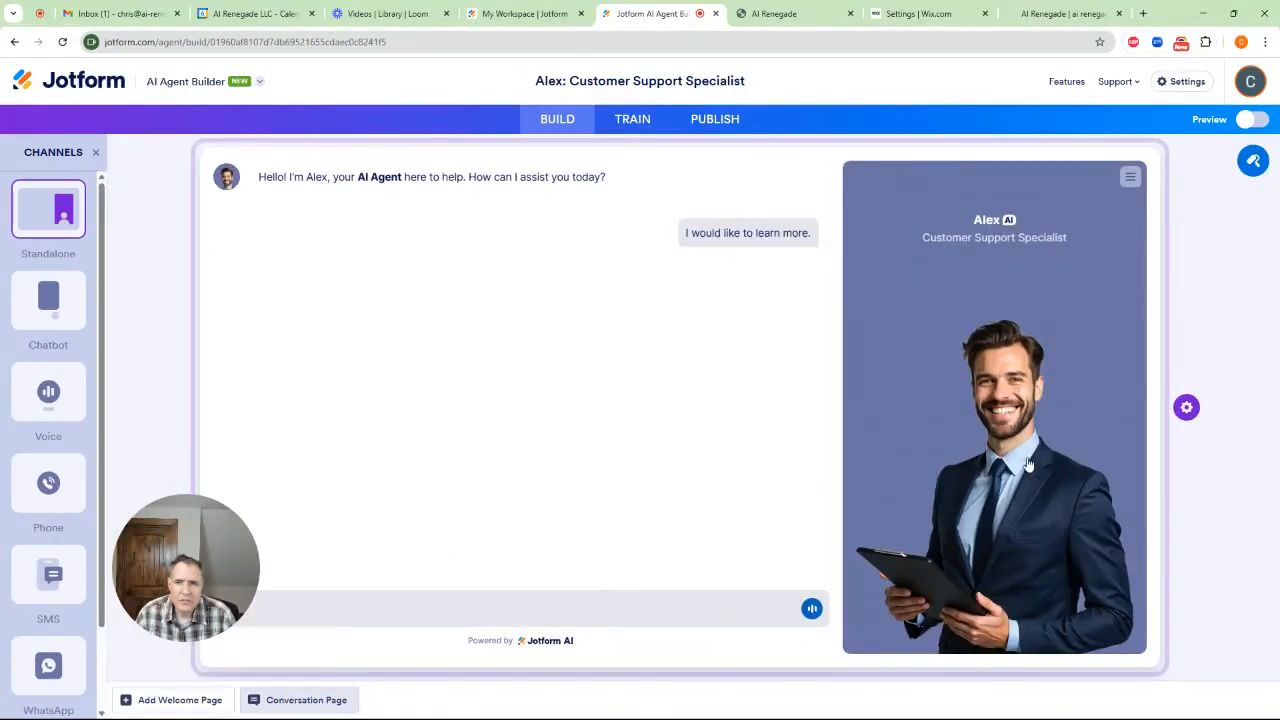
click(1254, 161)
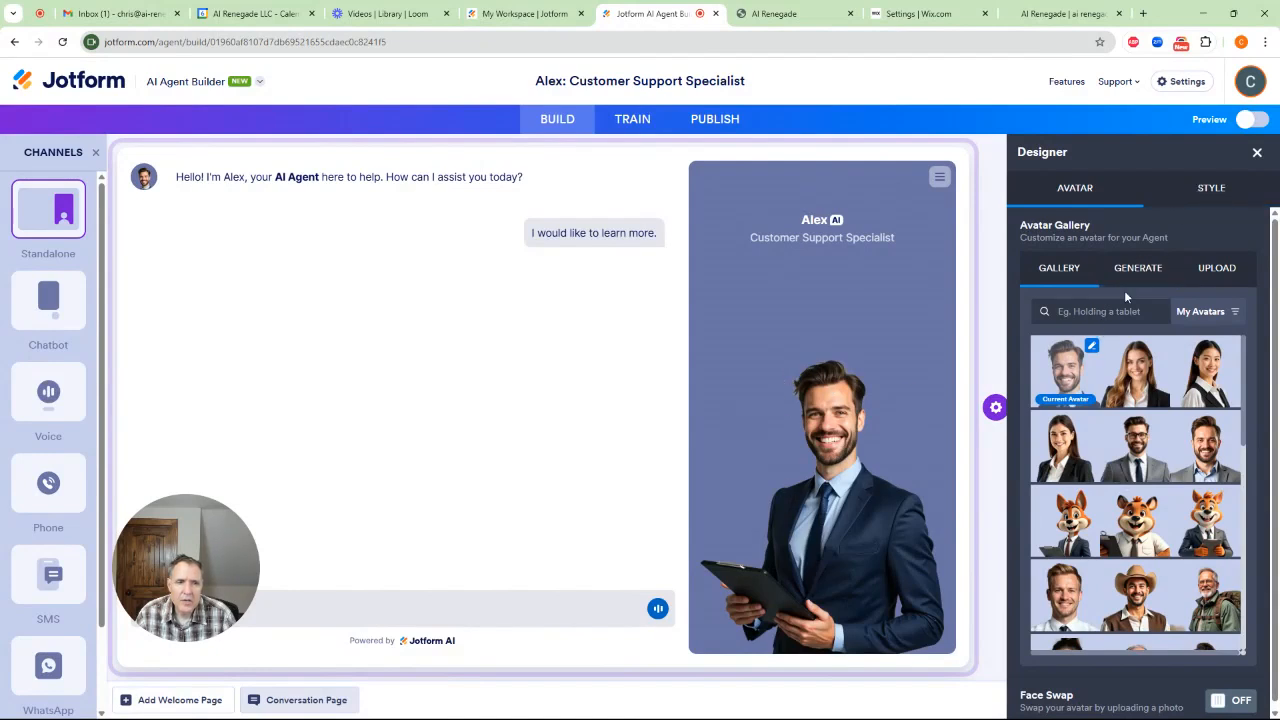
scroll(1142, 410, down, 5)
scroll(1140, 410, down, 10)
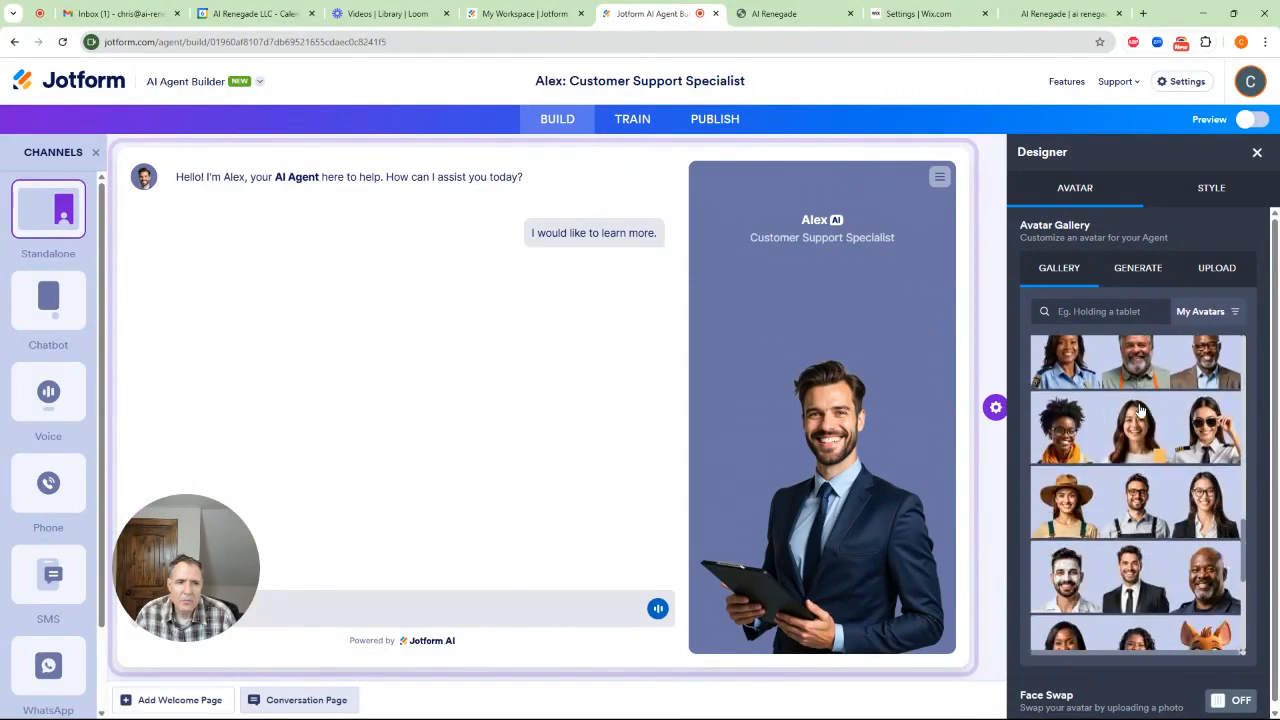
scroll(1140, 410, down, 5)
scroll(1139, 410, up, 8)
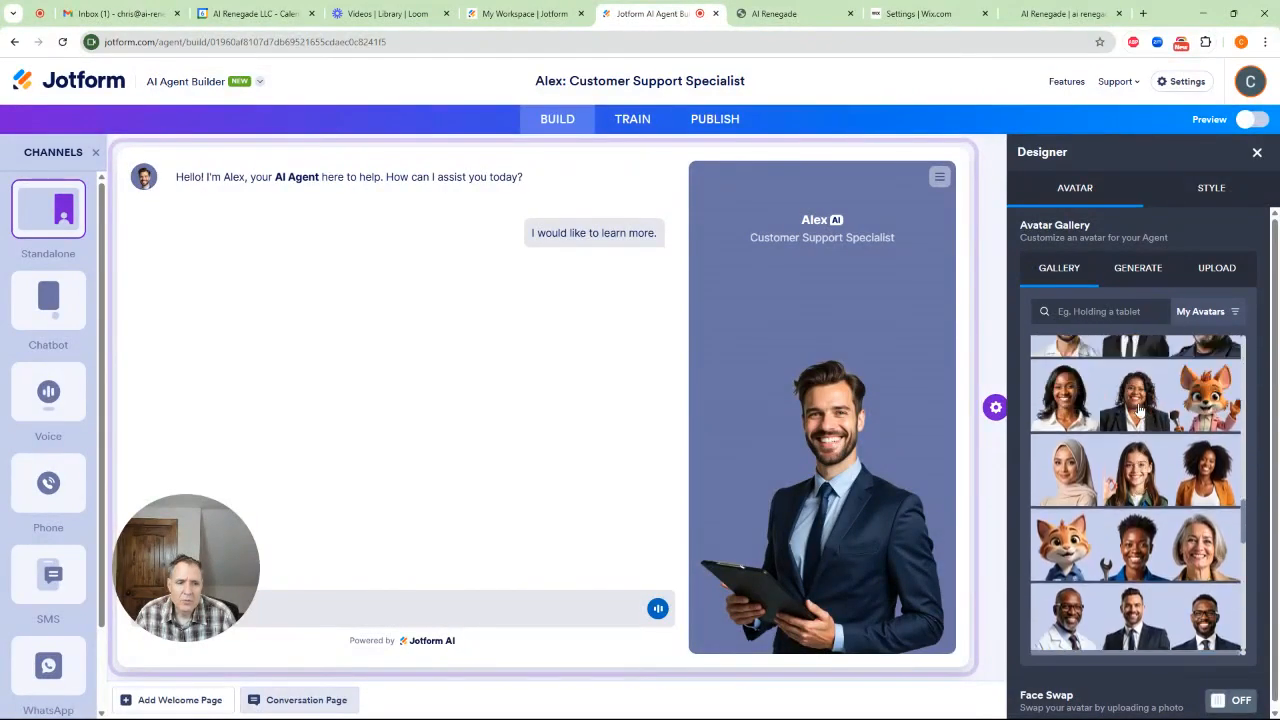
Generate a new avatar, replacing "clipboard" with "coffee cup" in the avatar description
click(1146, 284)
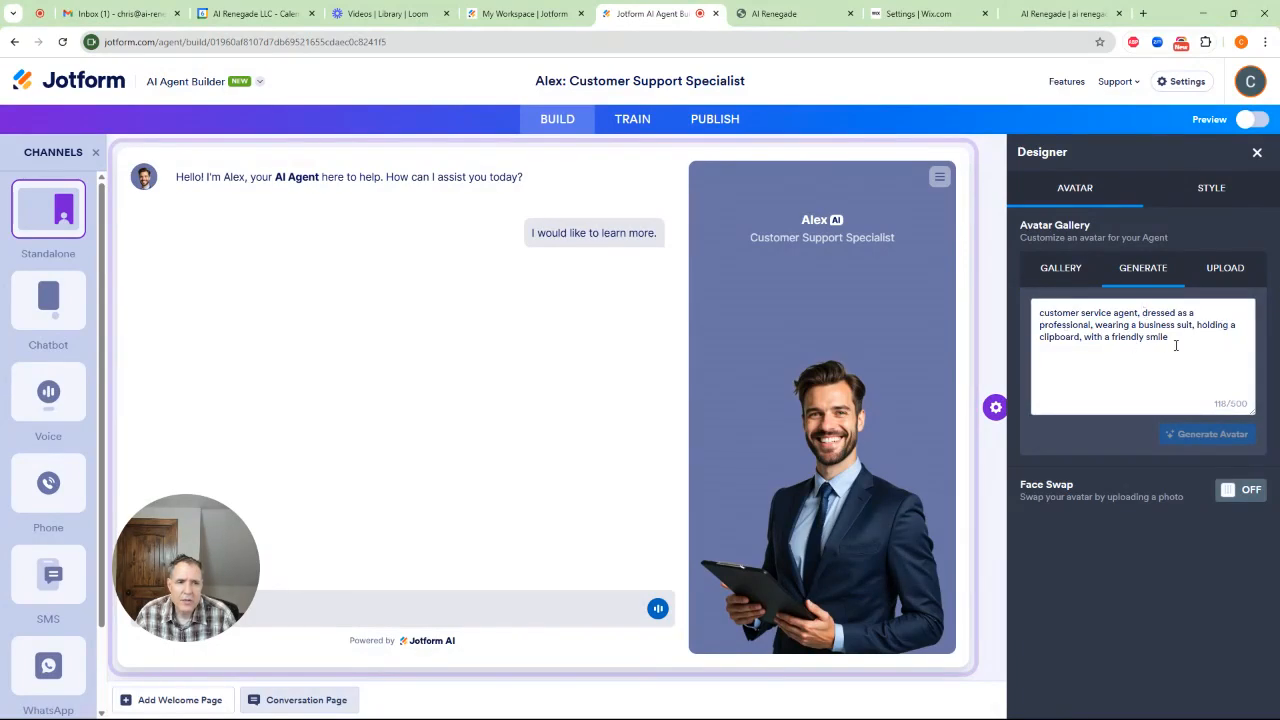
double_click(1052, 336)
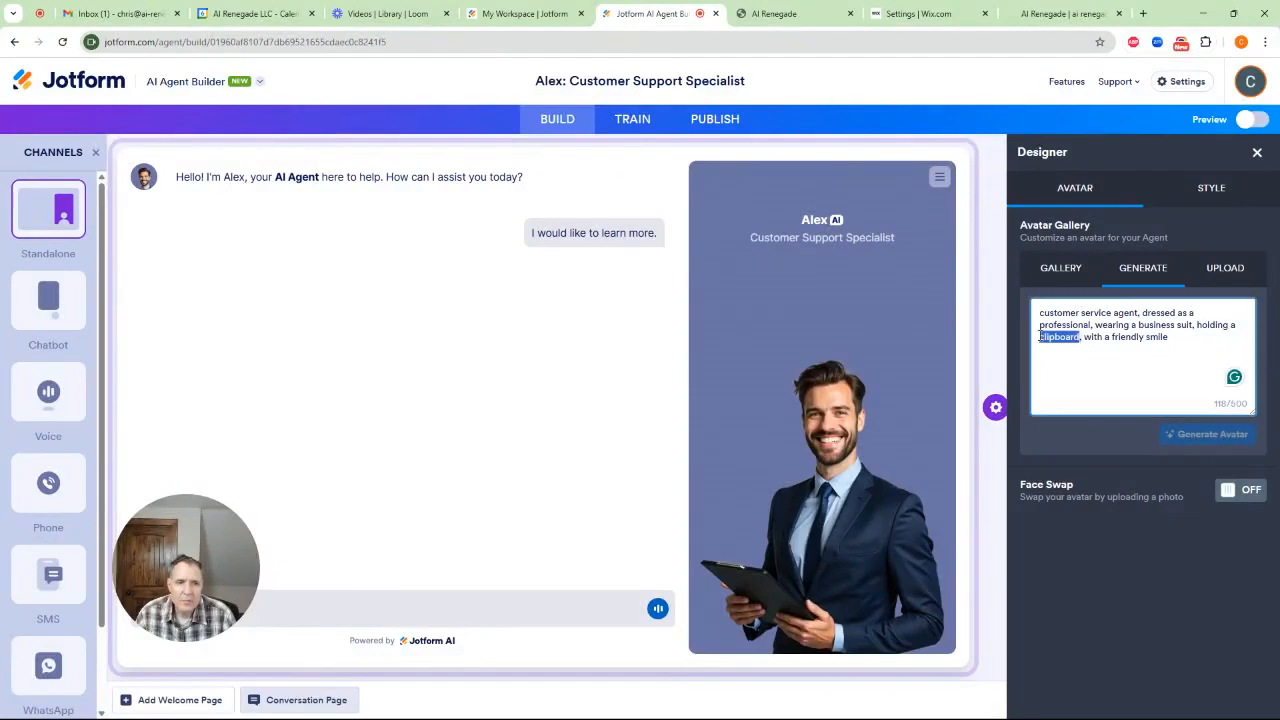
text(coffee cu)
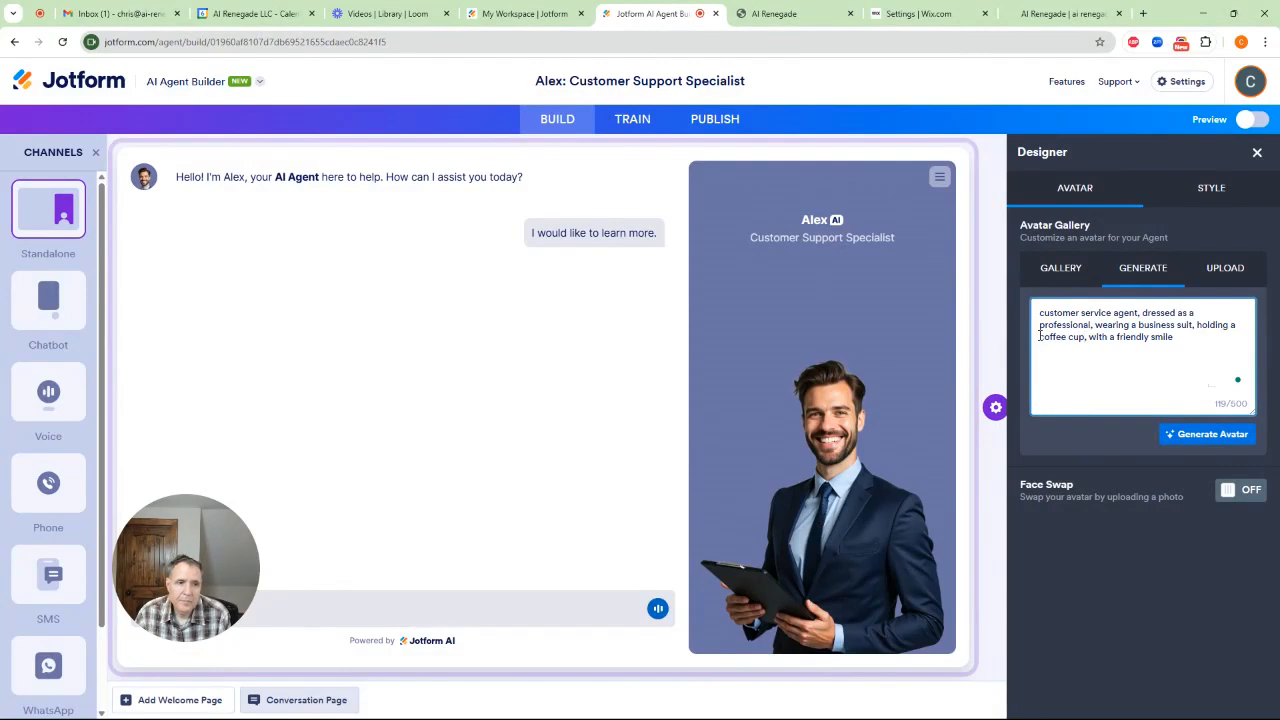
key(Return)
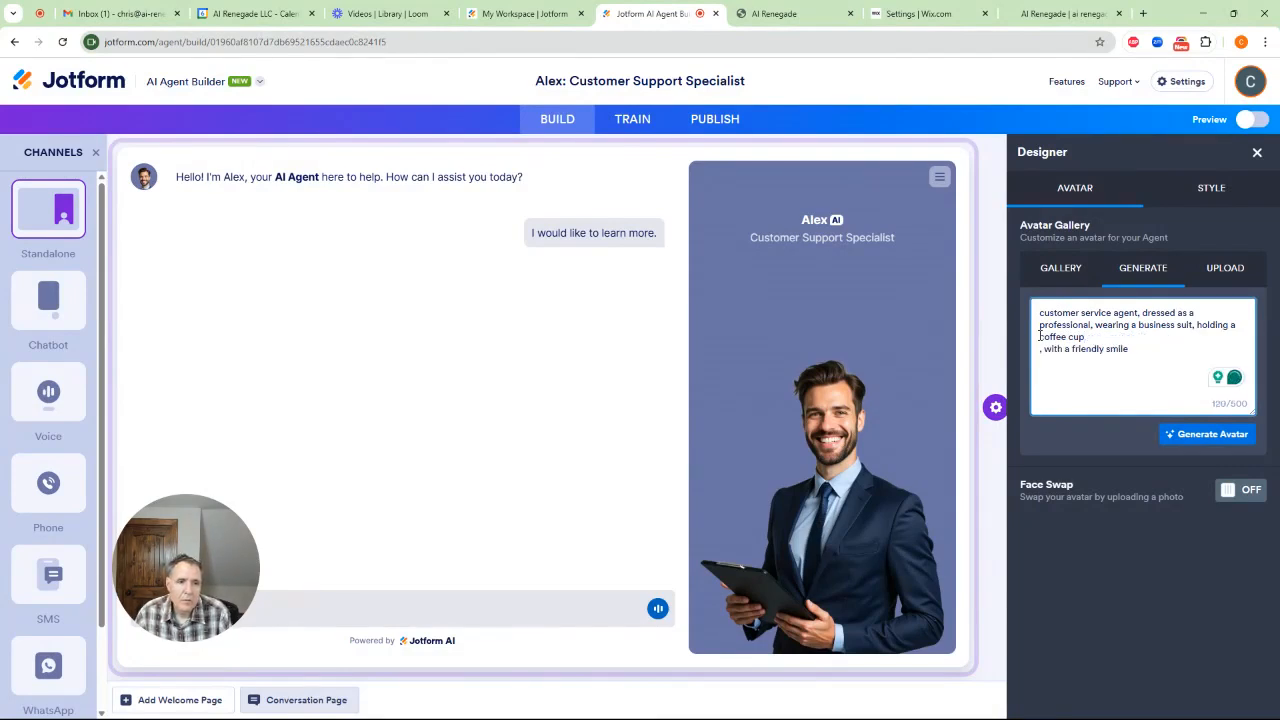
key(BackSpace)
text(,)
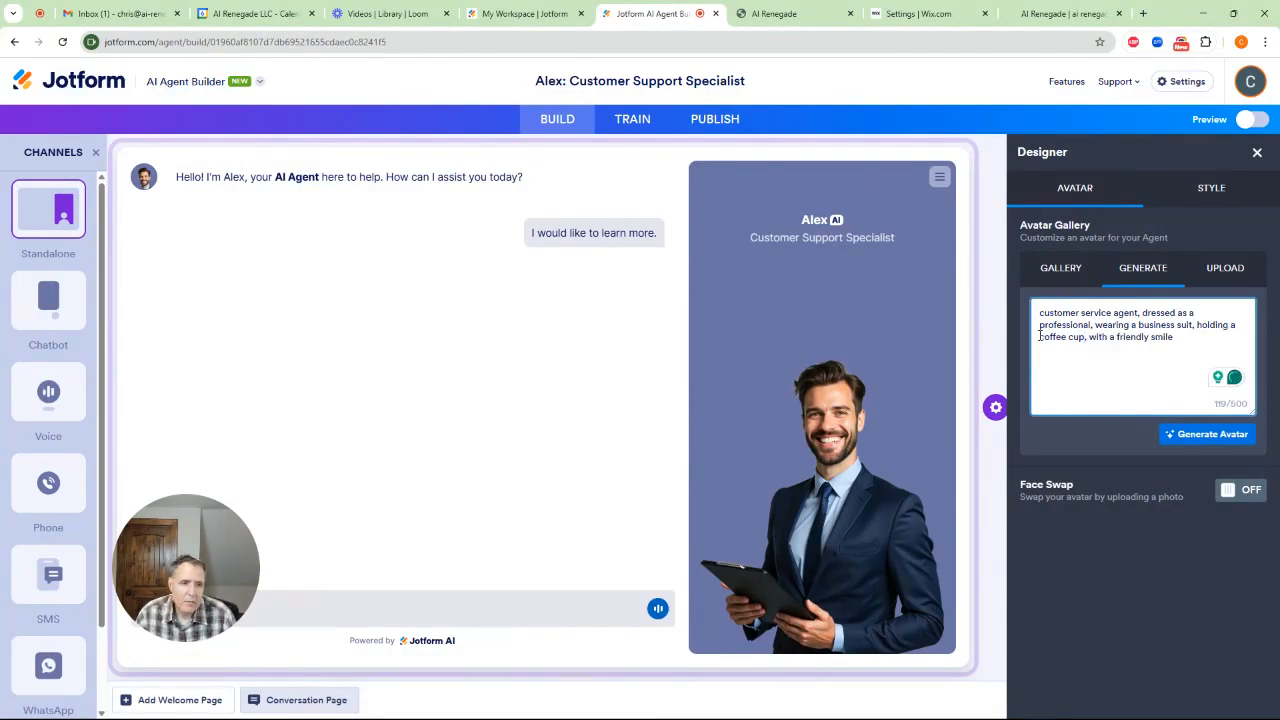
click(1202, 432)
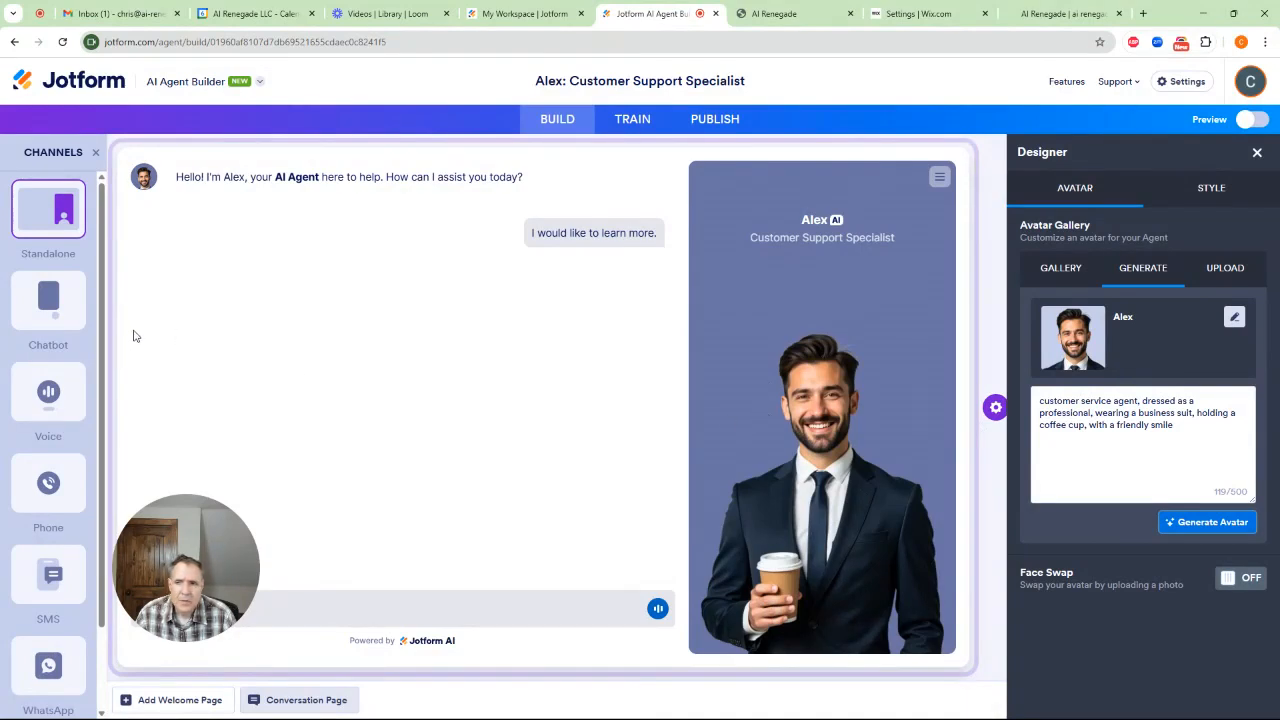
Switch to the Chatbot channel and upload the personal photo from the Desktop's Jotform folder as the agent's avatar
click(48, 297)
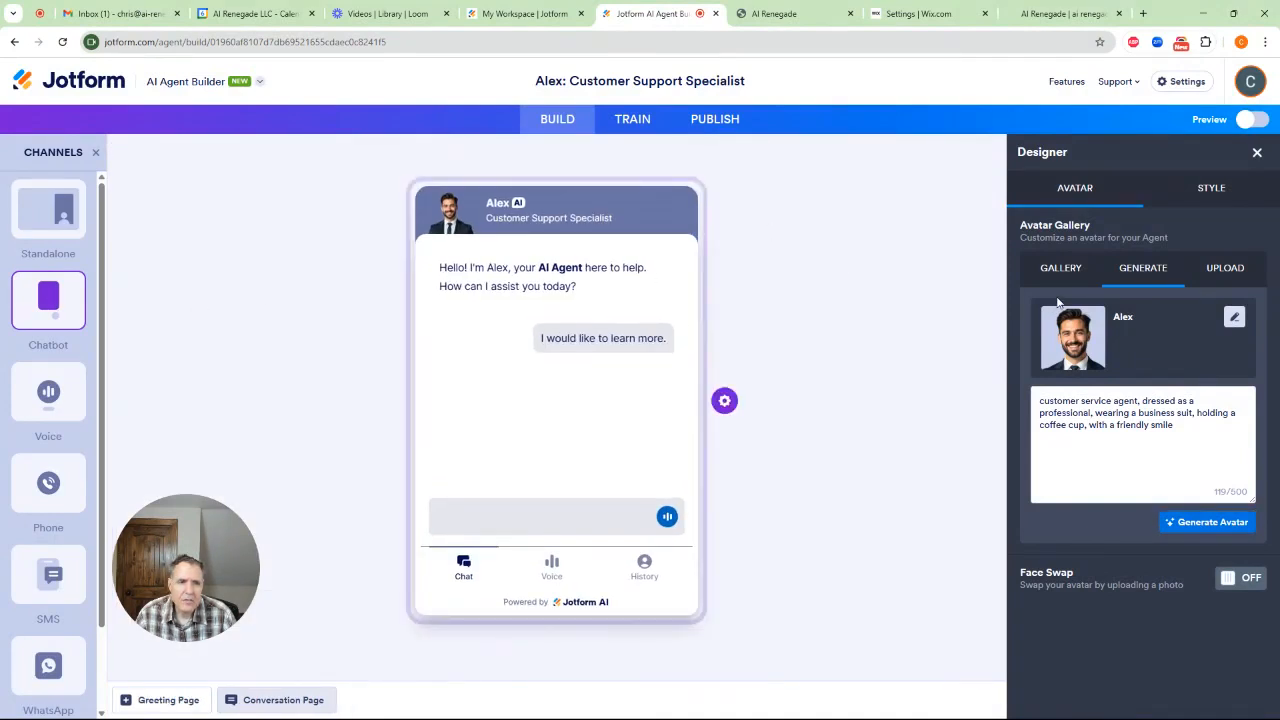
click(1222, 281)
click(1150, 370)
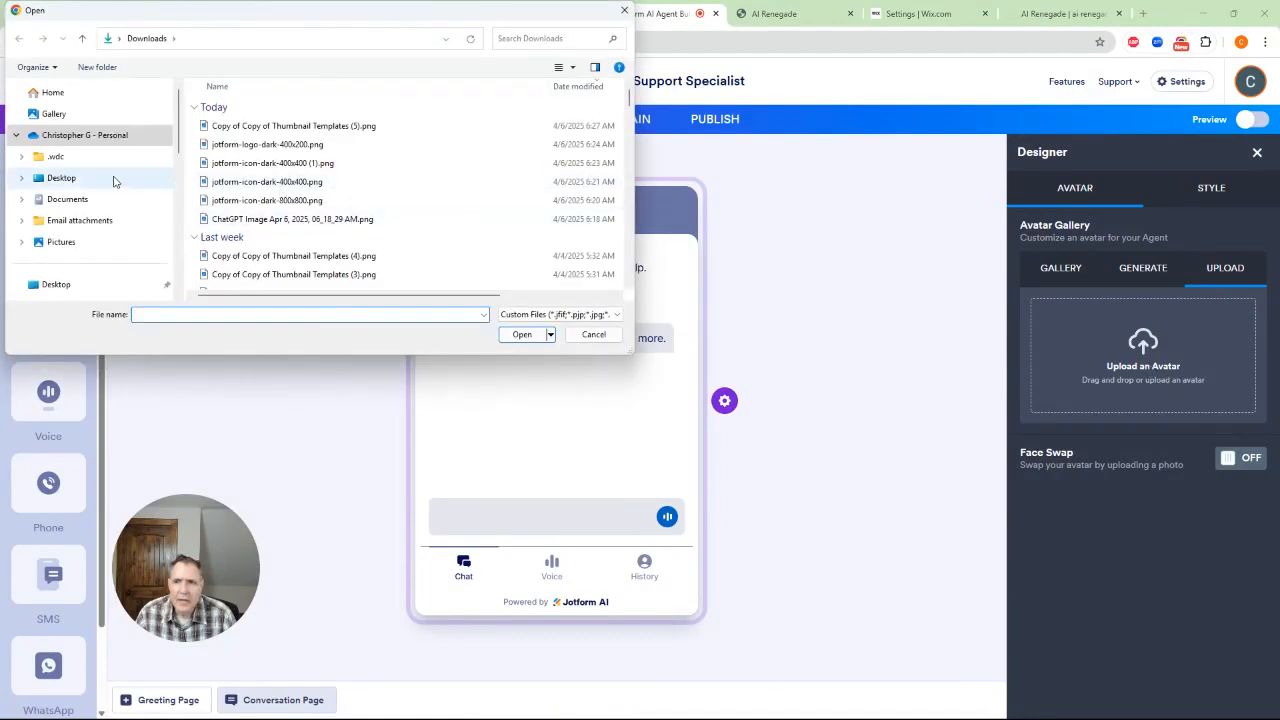
click(64, 177)
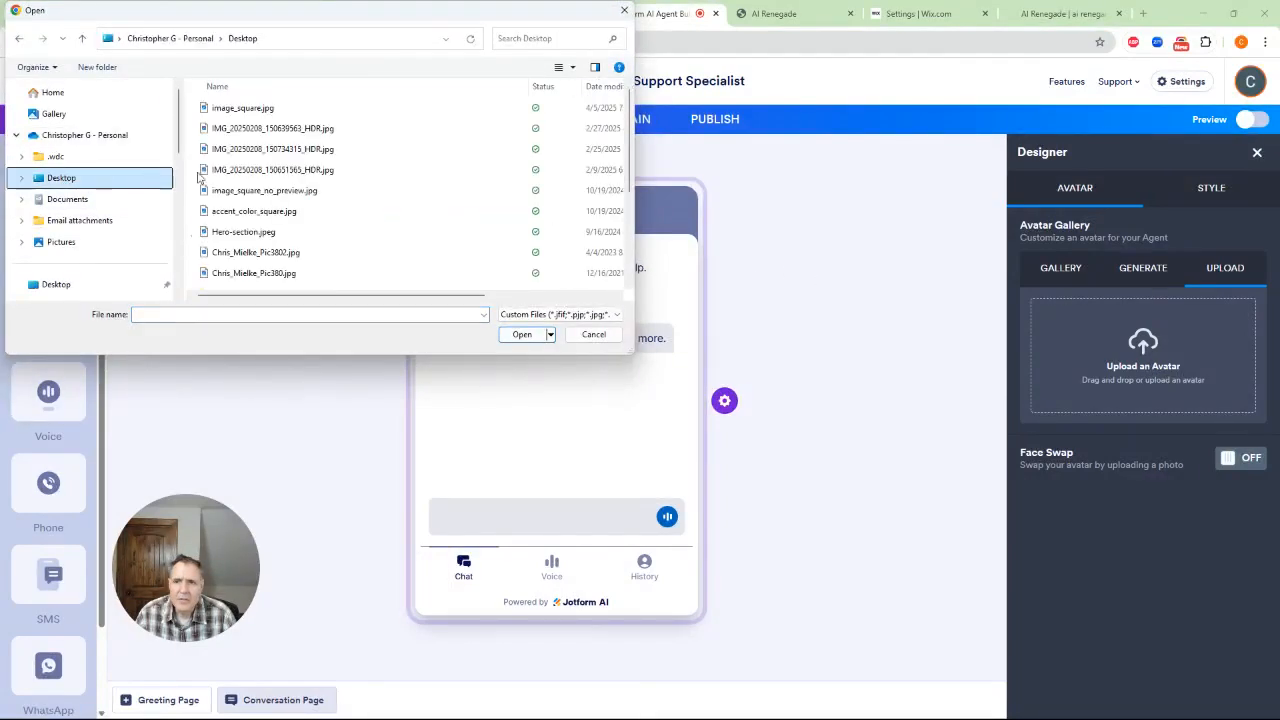
scroll(203, 195, down, 3)
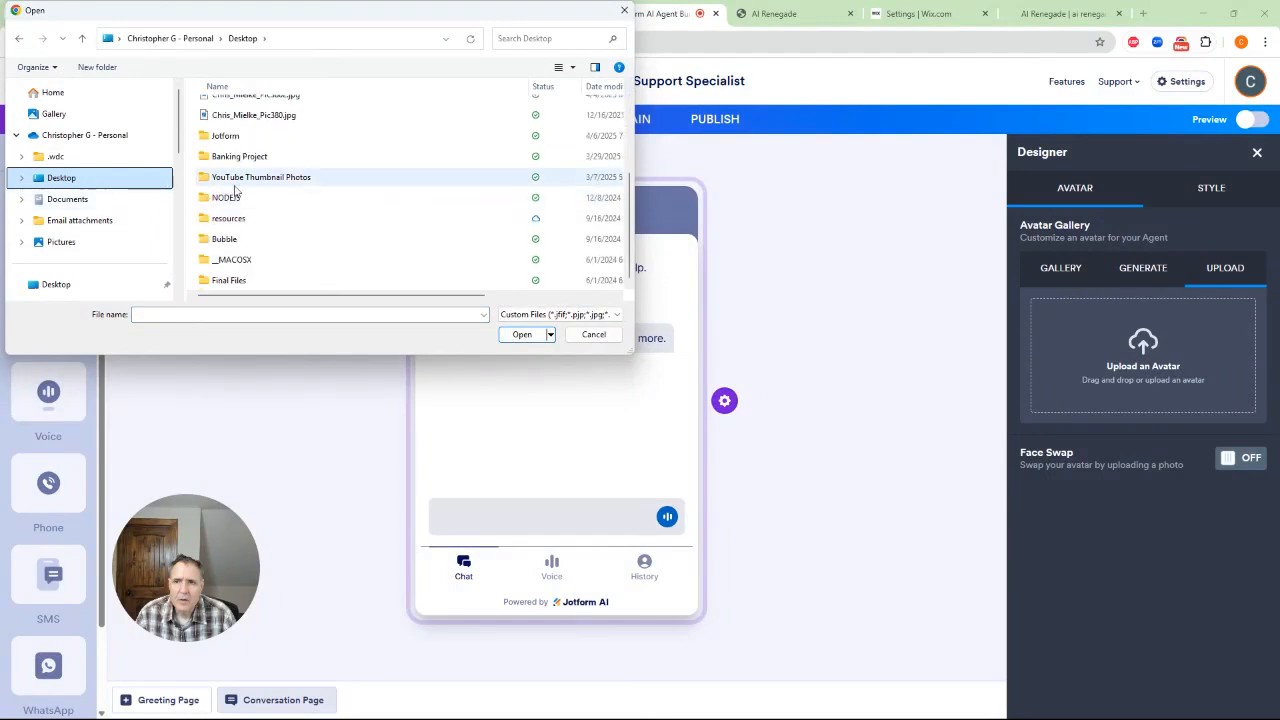
double_click(236, 132)
click(240, 135)
click(522, 334)
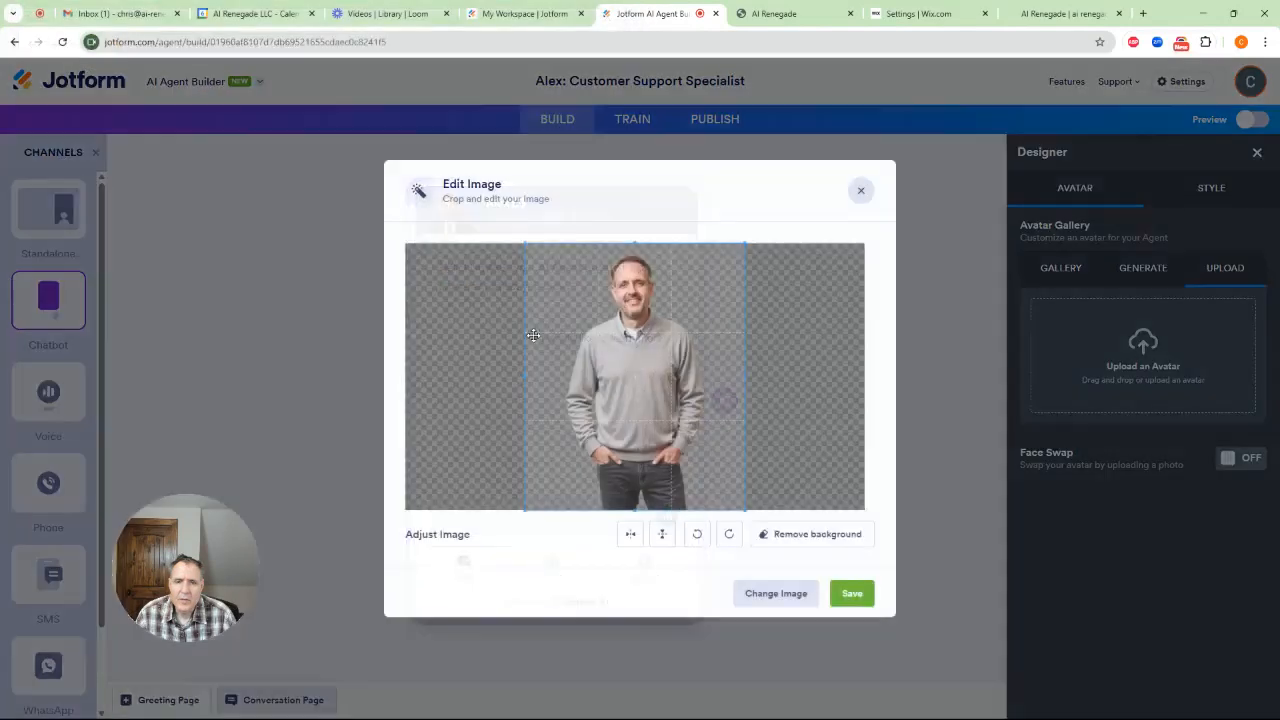
Crop the uploaded photo to the man's head and upper torso and save it as the avatar
drag(746, 510, 714, 410)
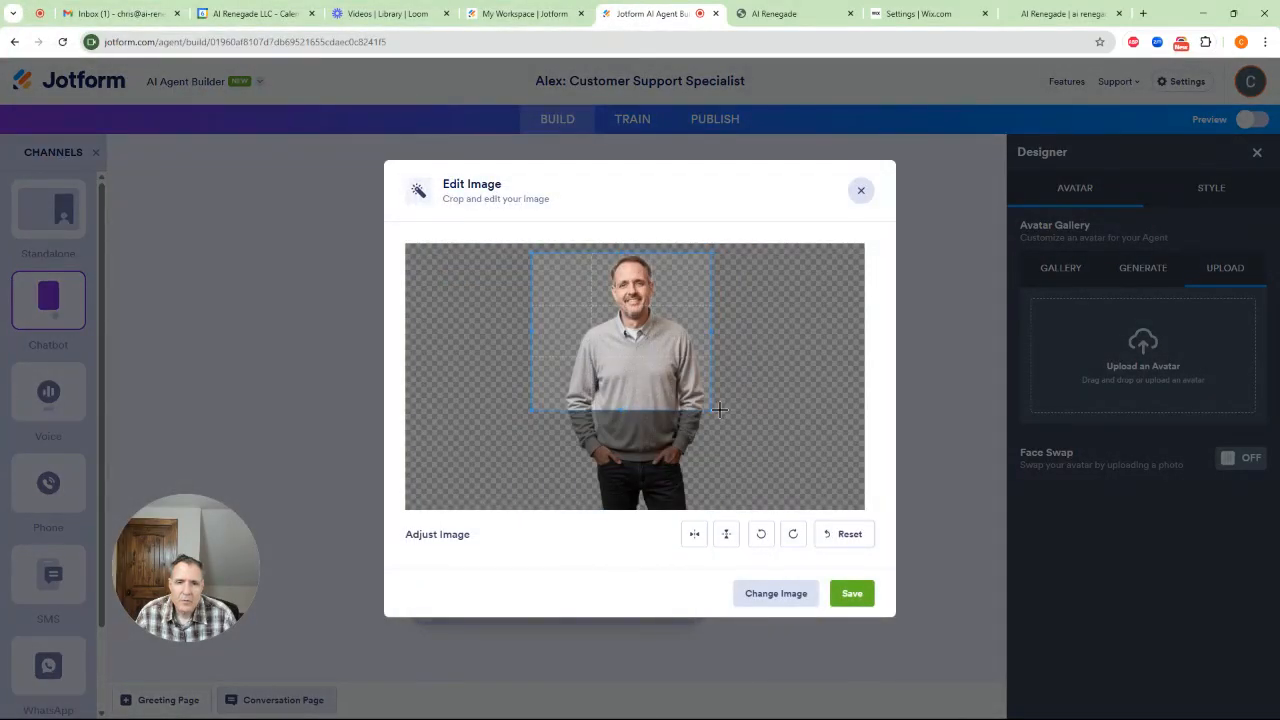
drag(531, 329, 560, 329)
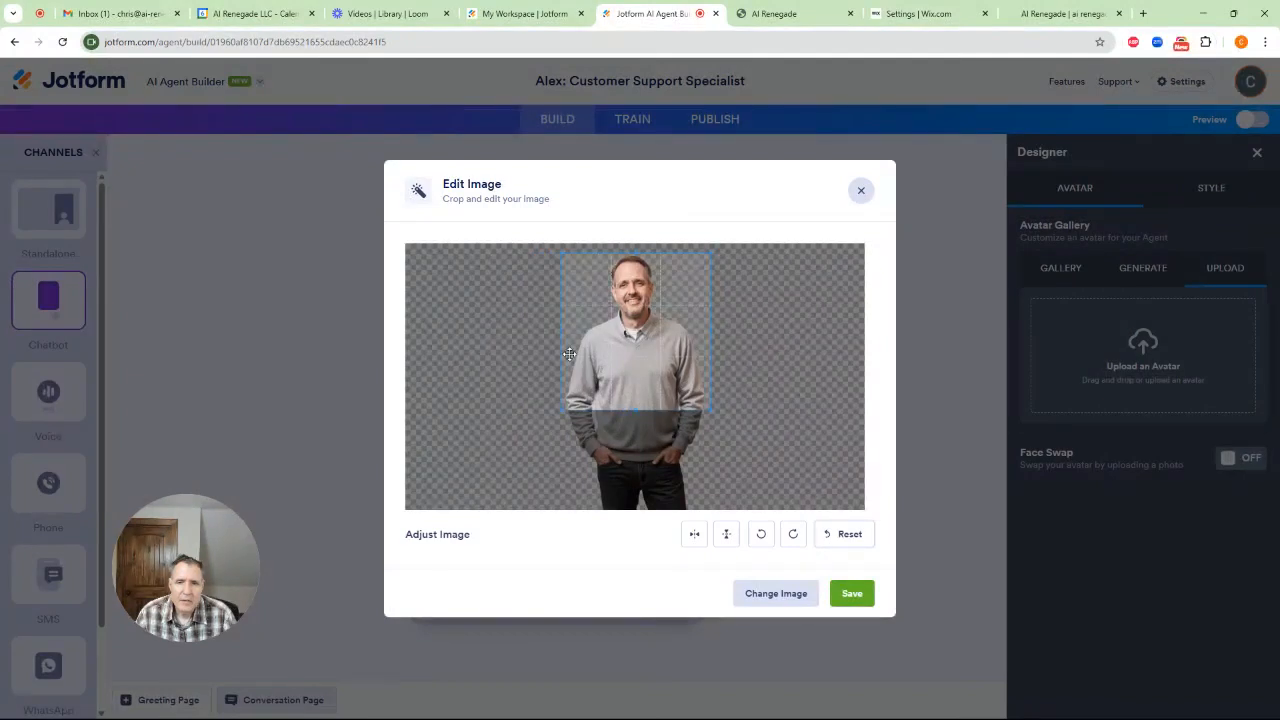
drag(636, 409, 636, 376)
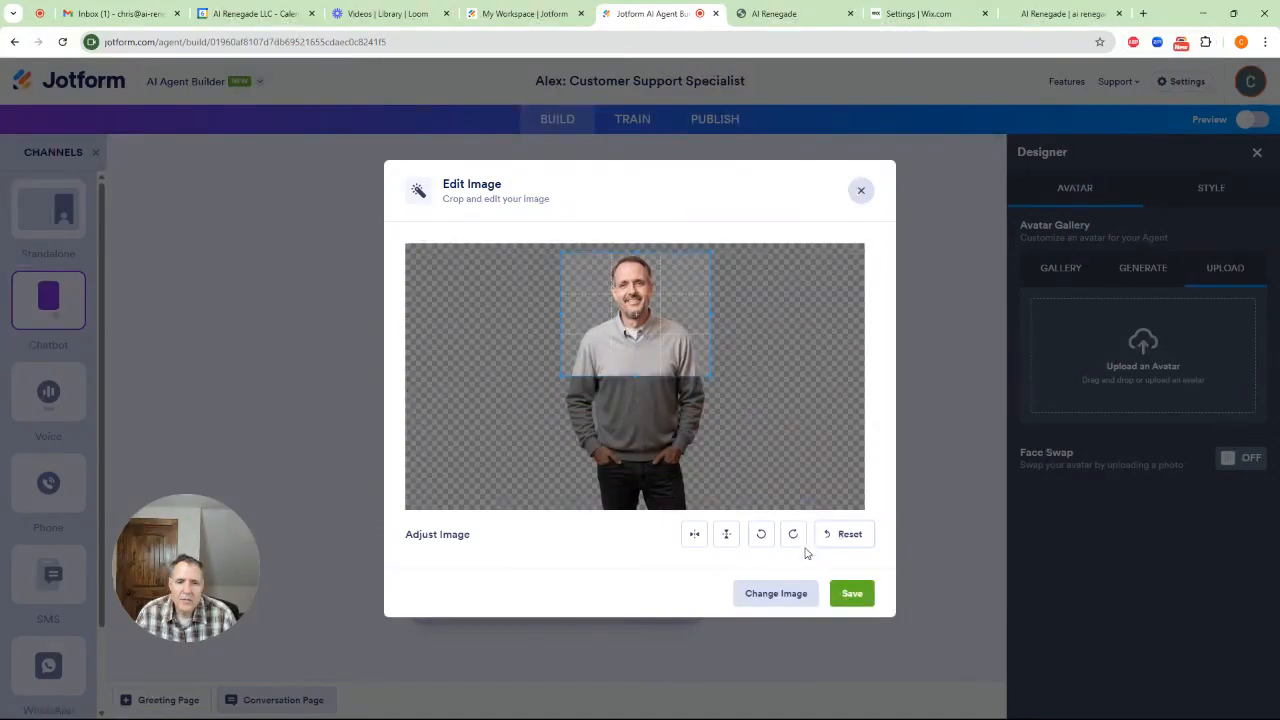
click(852, 594)
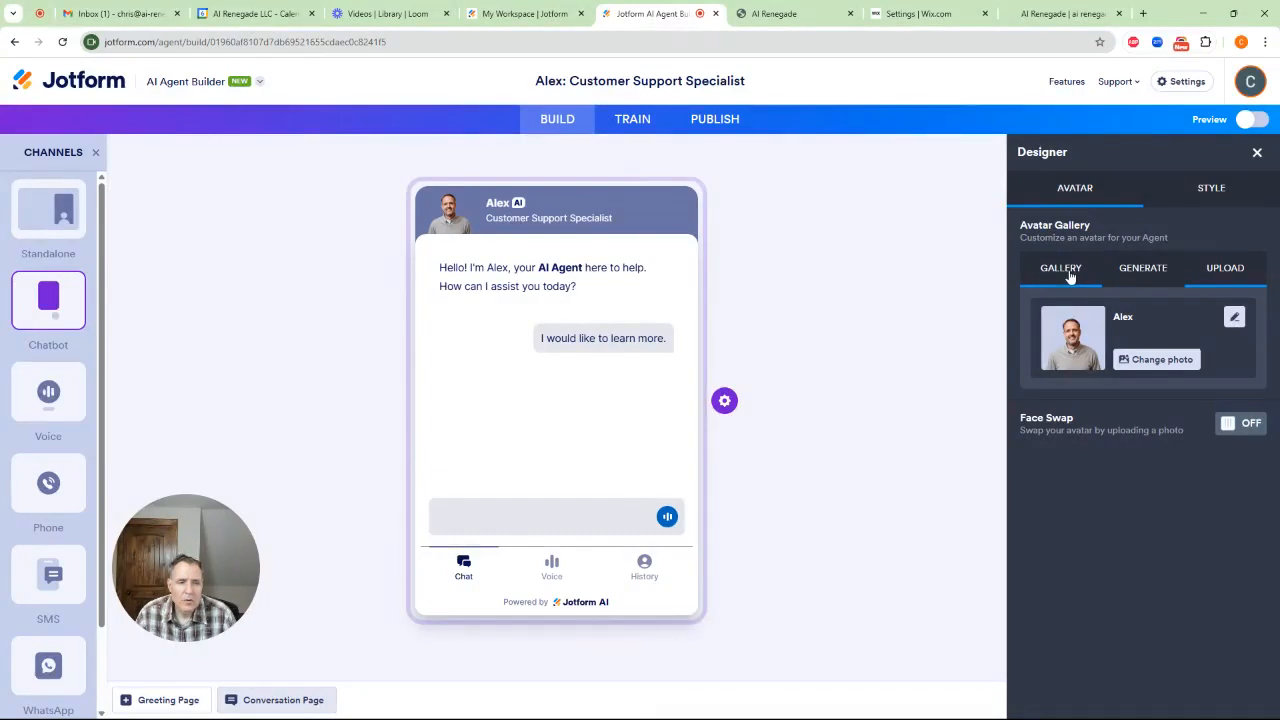
Rename the agent in the style settings to "AI" followed by the owner's first name
click(1200, 187)
drag(1110, 531, 1007, 537)
text(Chris)
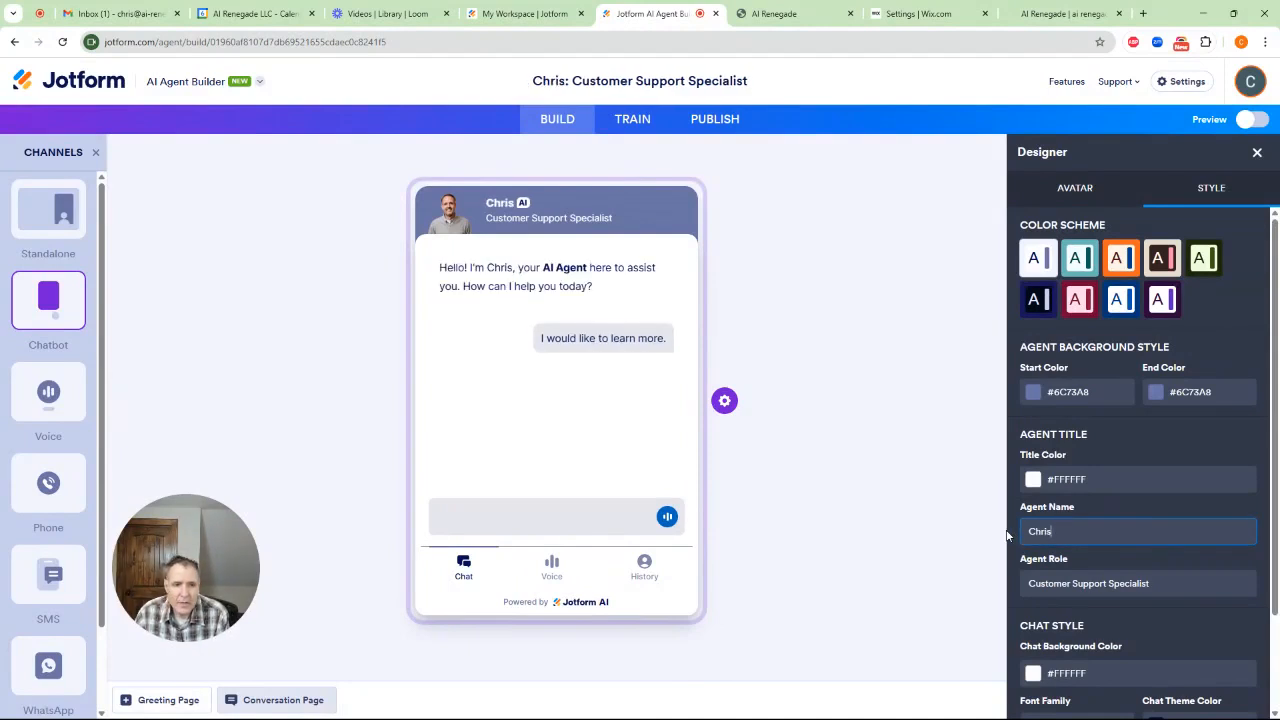
key(BackSpace)
key(BackSpace)
text(AI Chri)
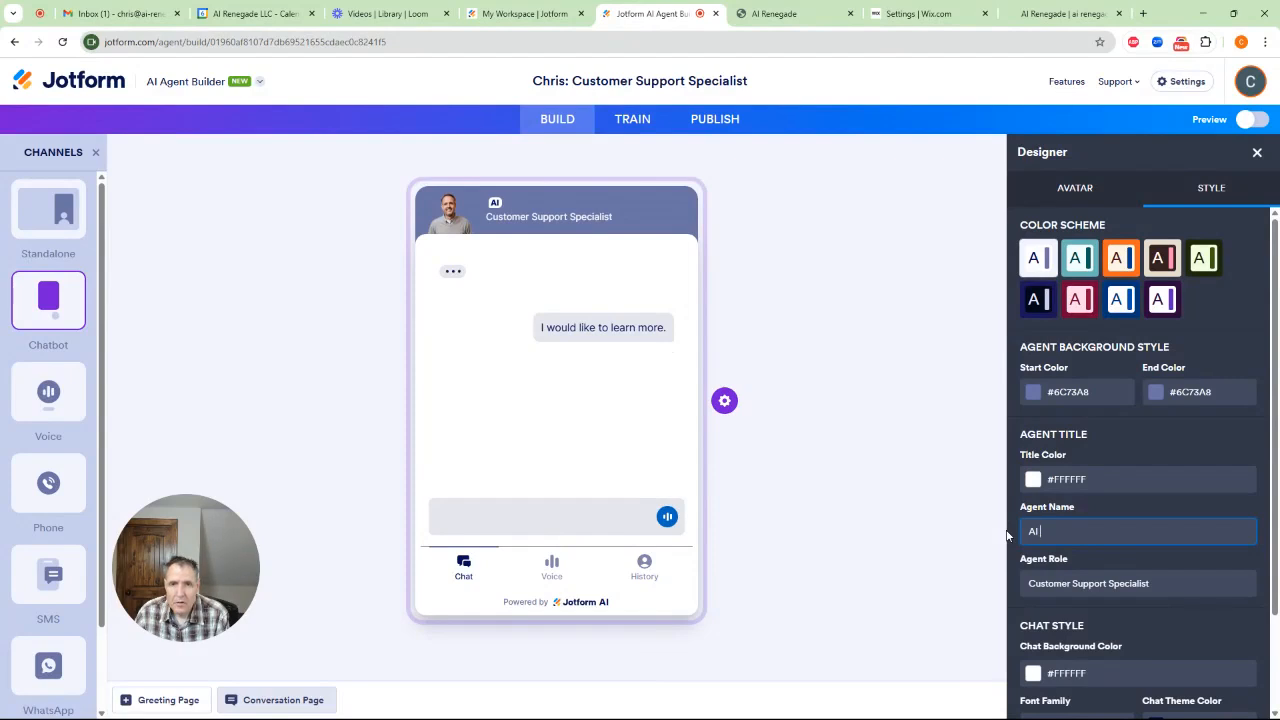
Set the agent role to "AI Renegade ChatBot" in the style settings
drag(1162, 585, 1020, 588)
text(AI)
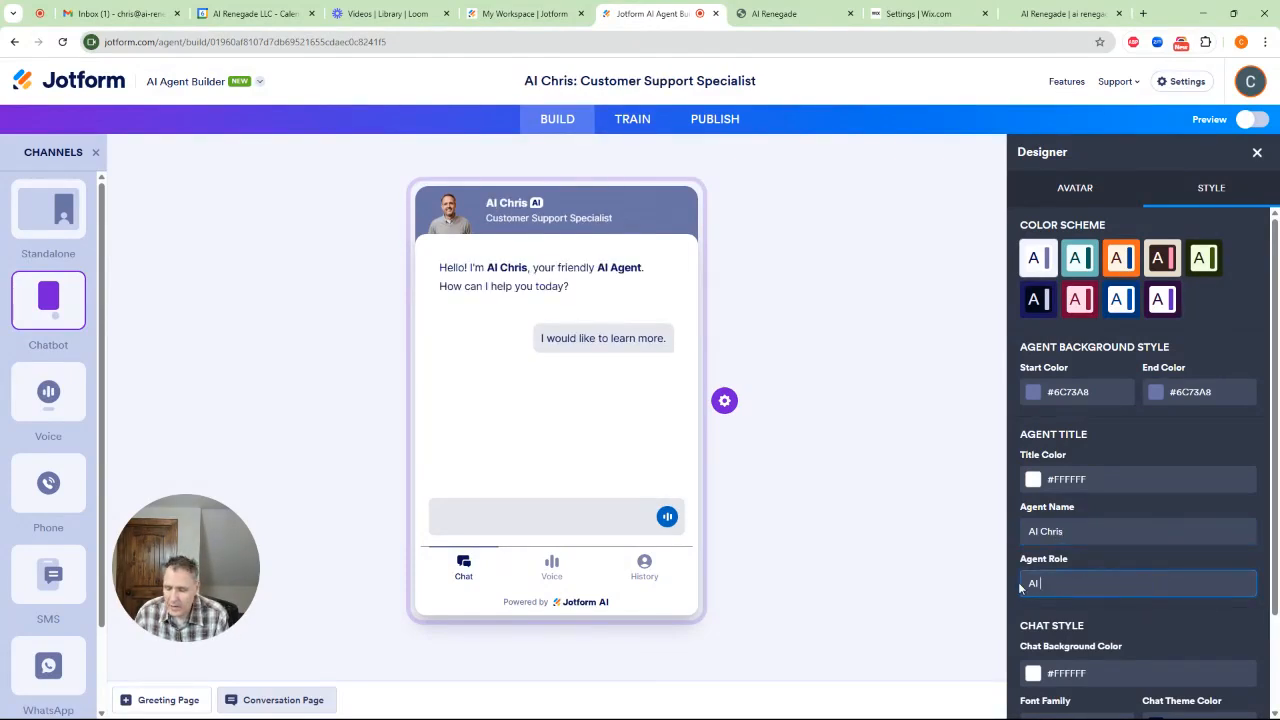
text( Renegeade)
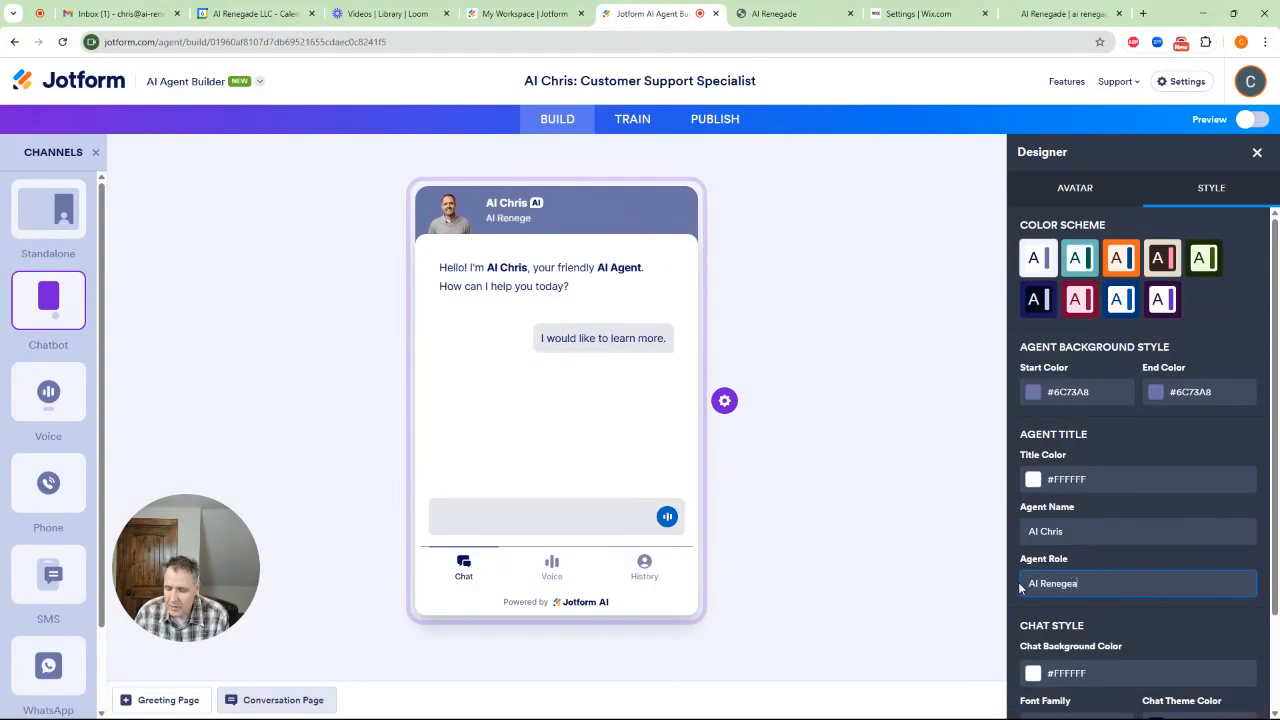
key(BackSpace)
key(BackSpace)
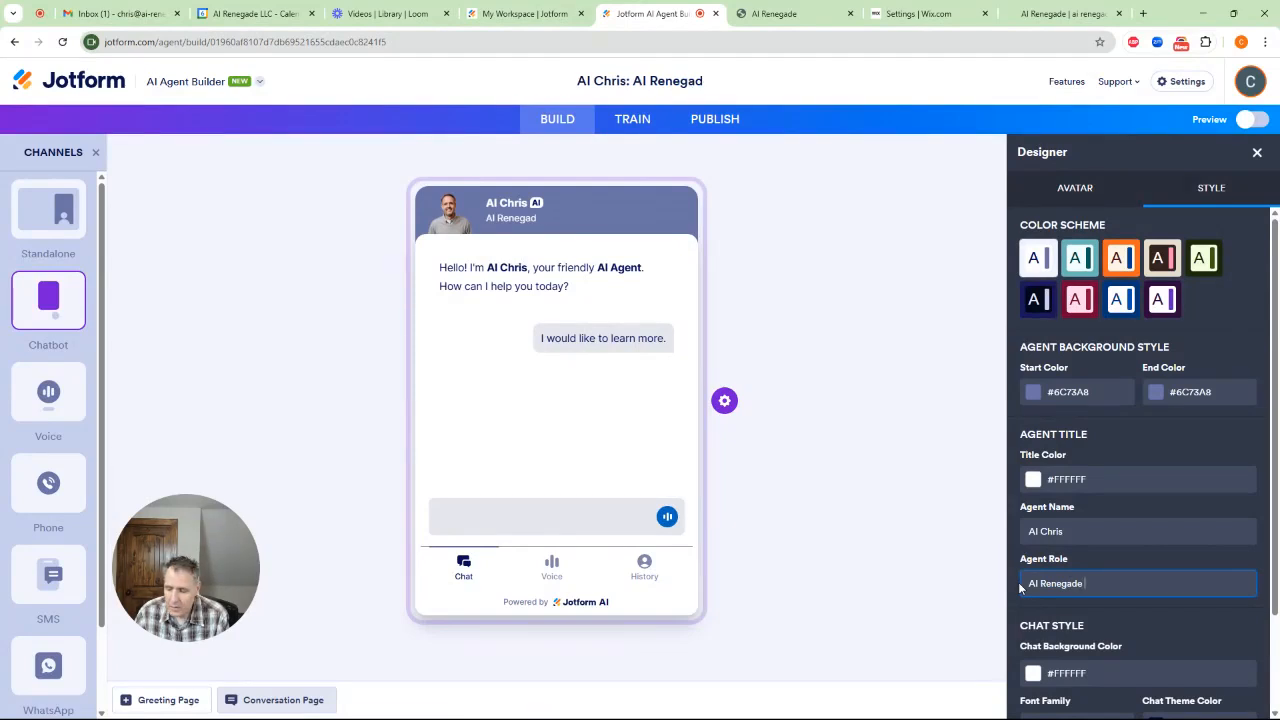
text(Chart)
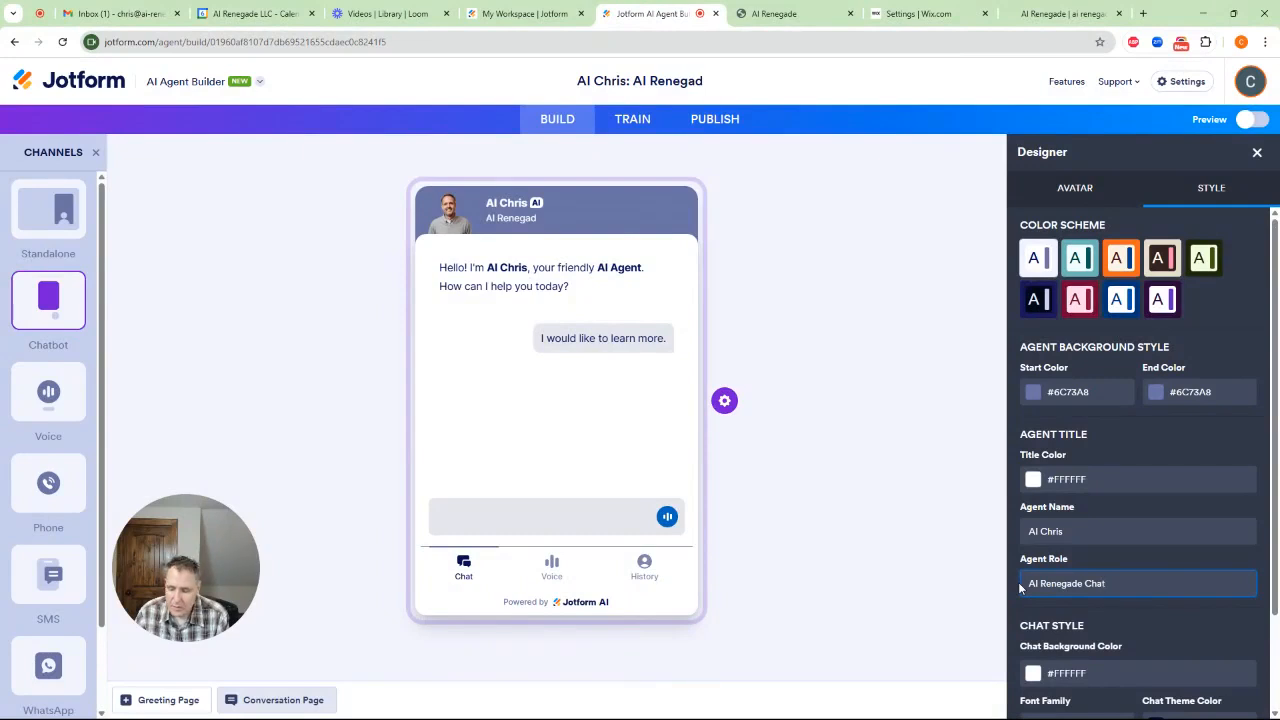
text(Bot)
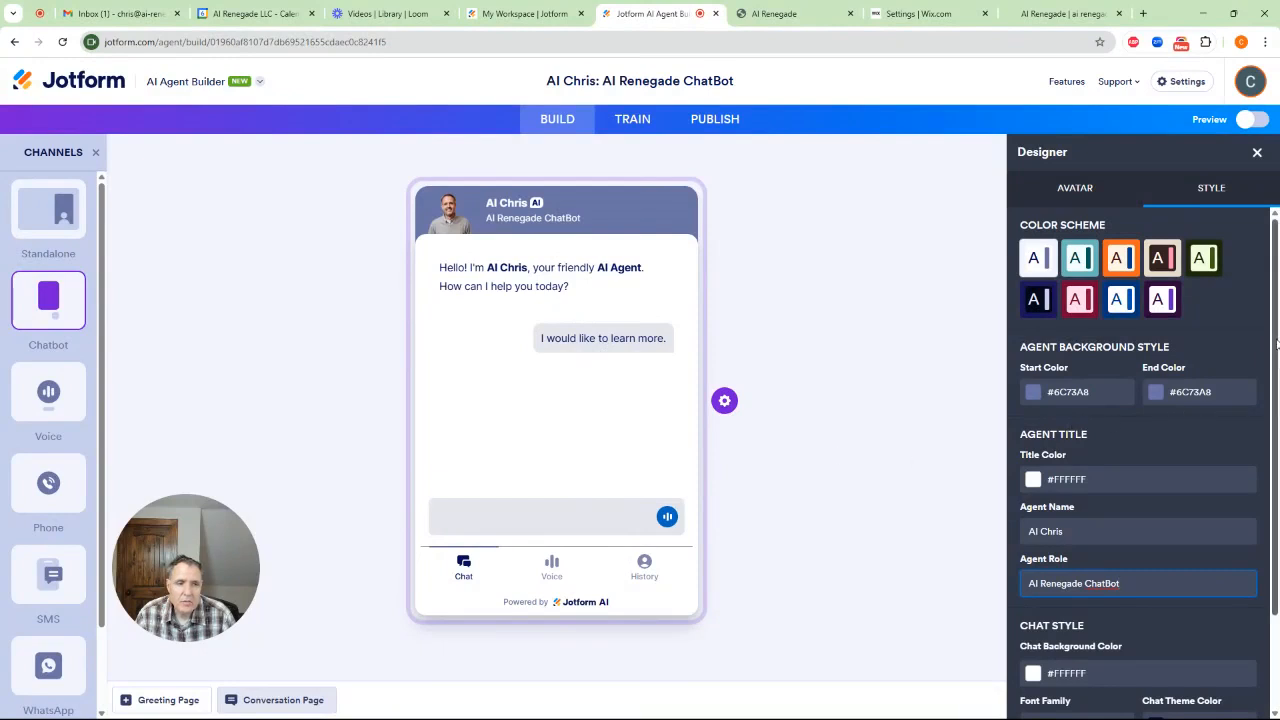
drag(1273, 343, 1276, 271)
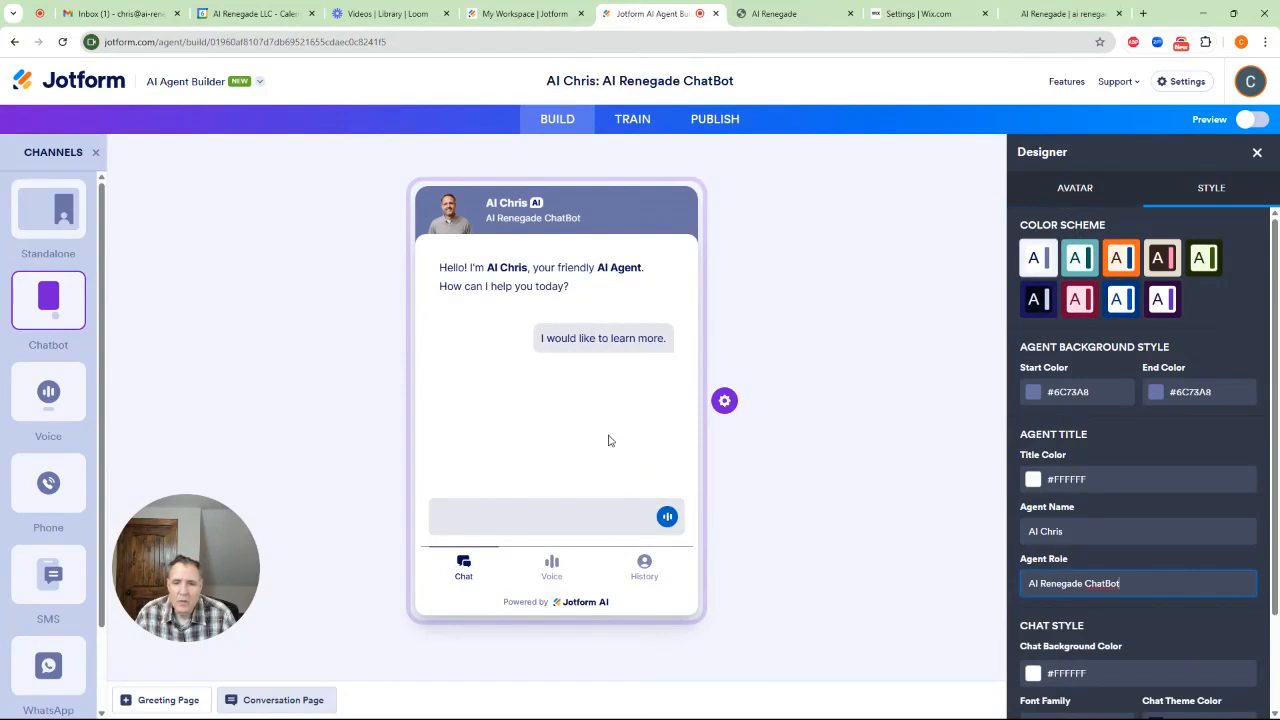
Set the agent role to Client Relations Agent in the AI Persona training settings and review the tone, language and conversation style options
click(1076, 193)
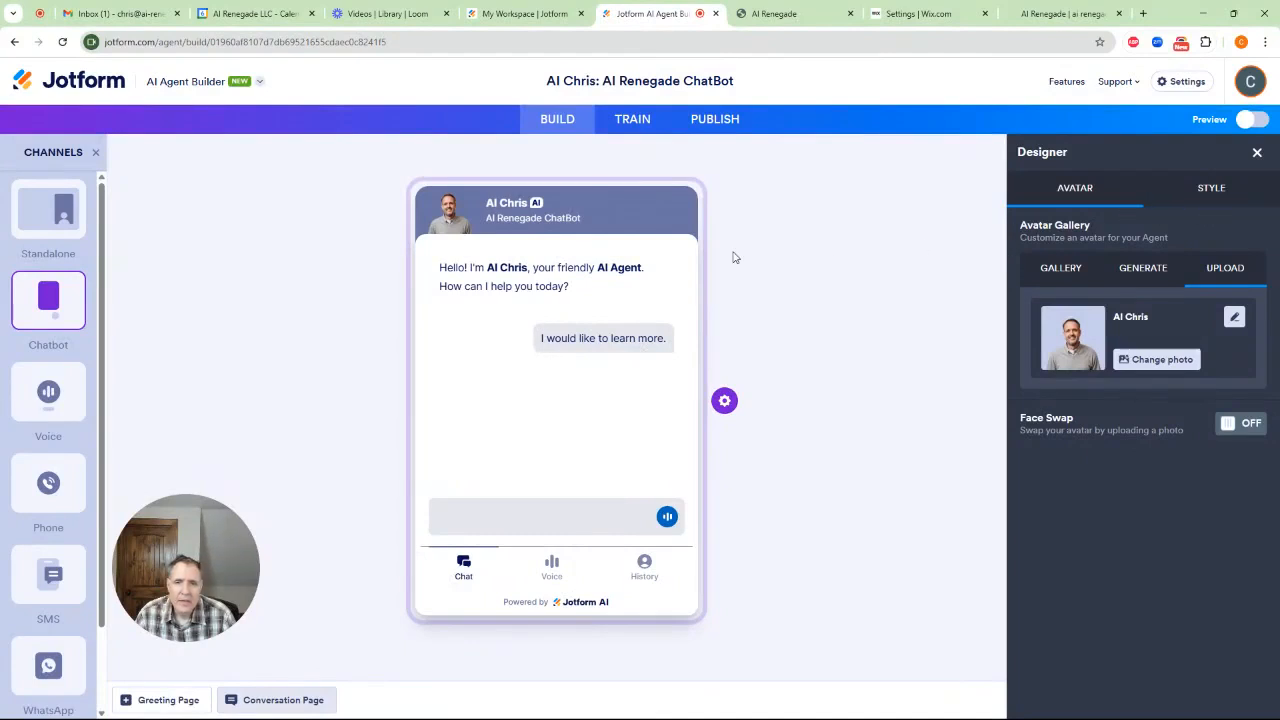
click(632, 119)
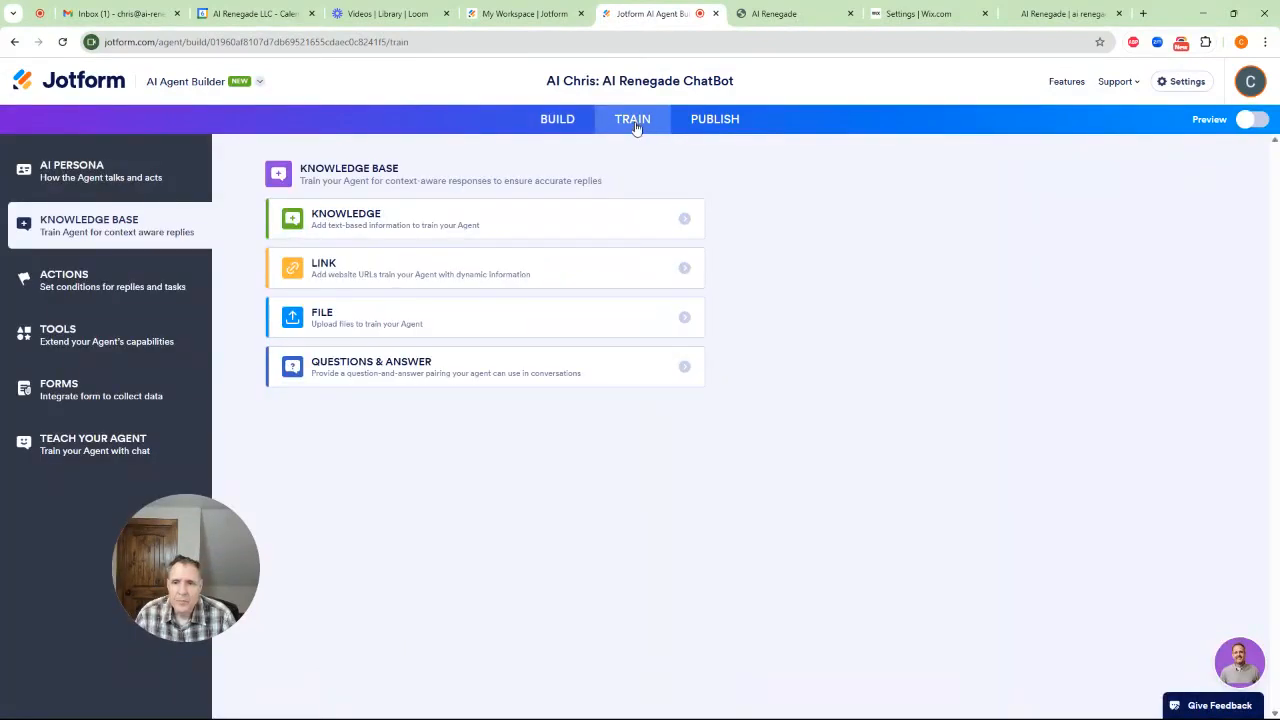
click(113, 183)
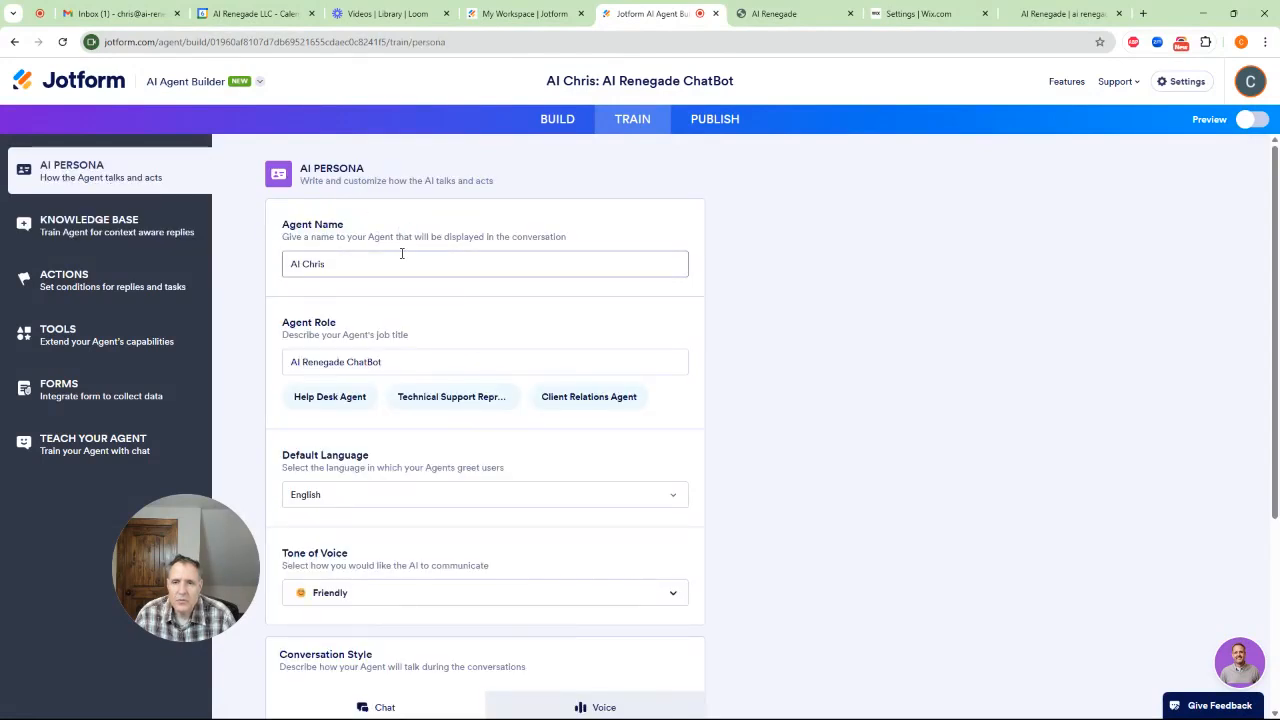
scroll(400, 290, down, 1)
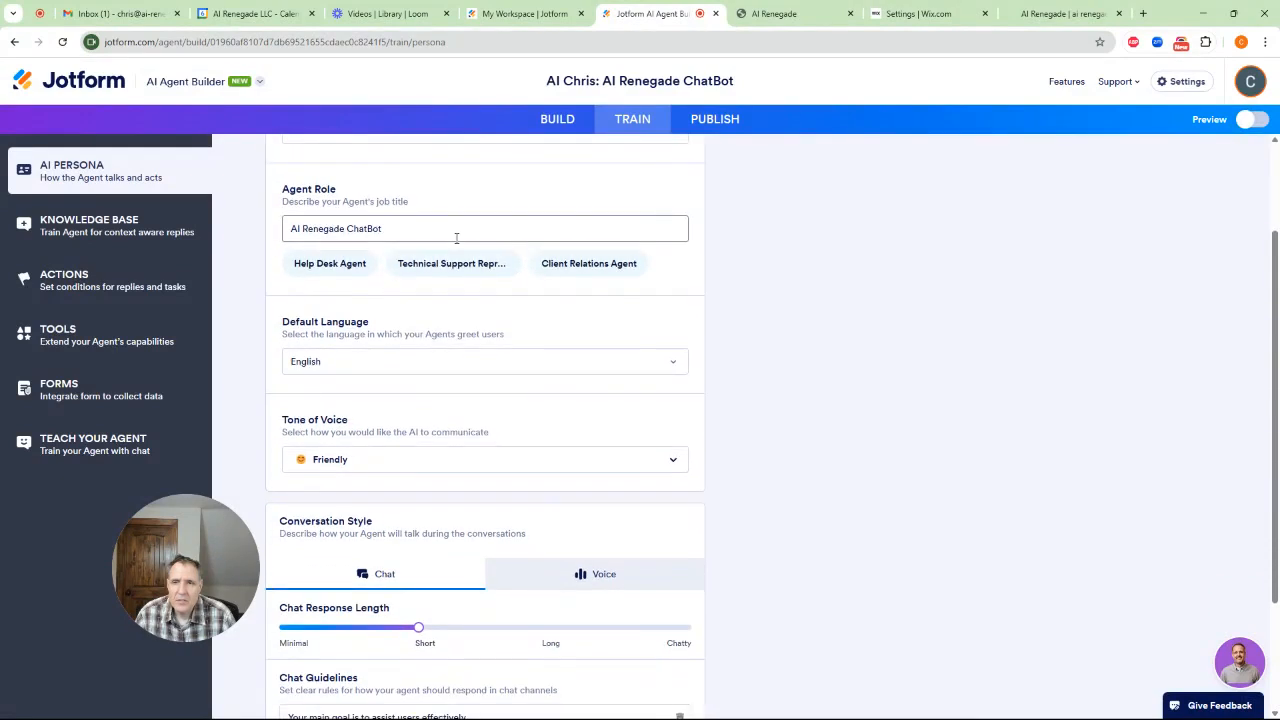
click(596, 265)
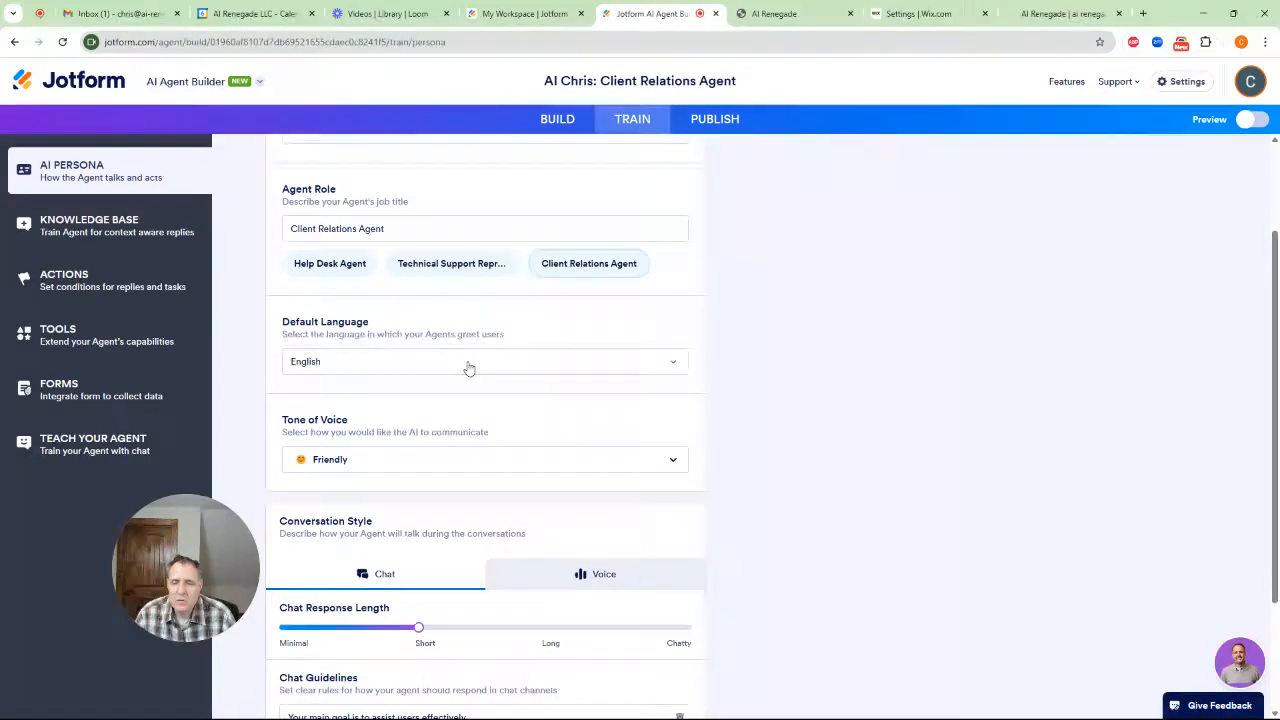
click(634, 469)
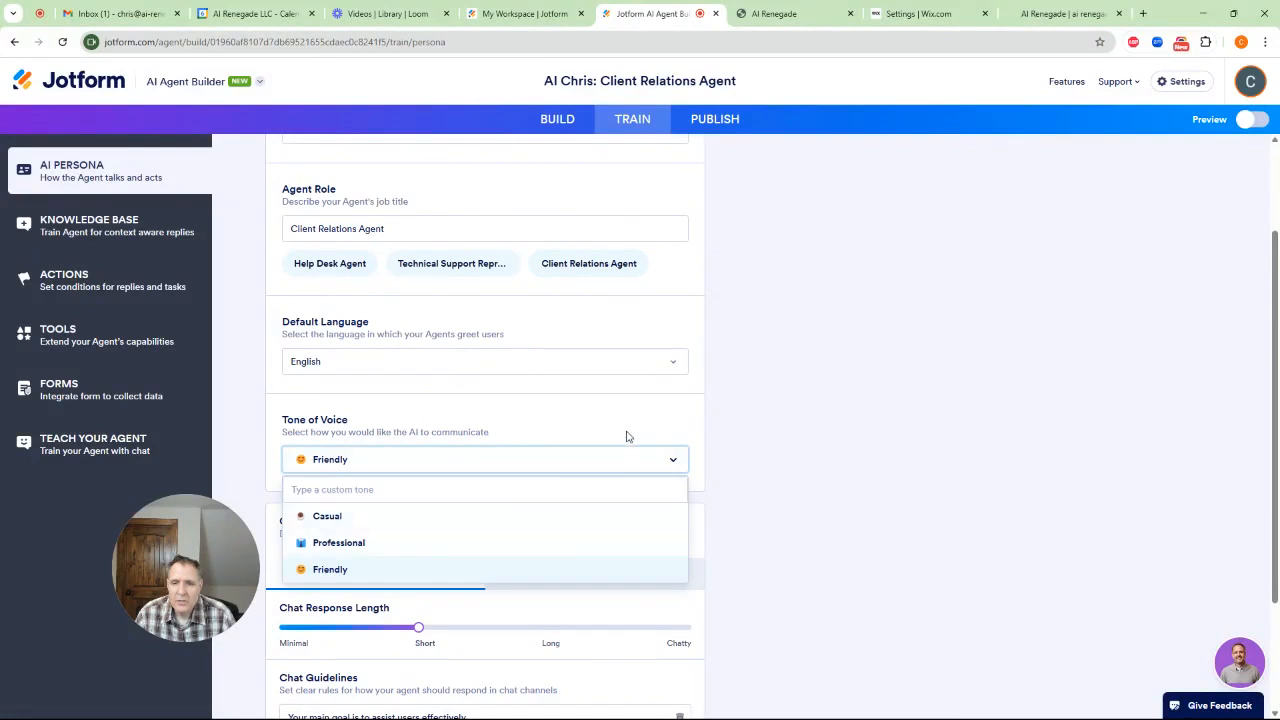
click(551, 366)
click(551, 366)
scroll(514, 466, down, 2)
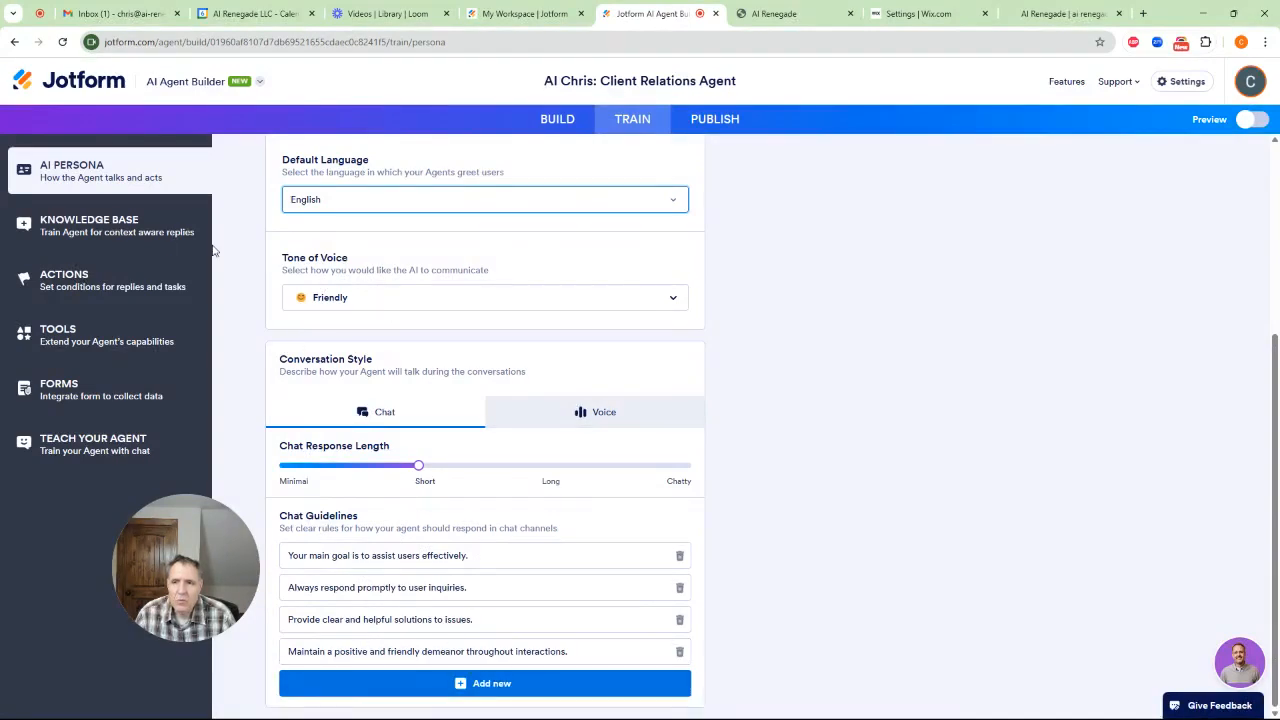
Open the agent's knowledge base, then copy the AI Renegade website's address and return to the agent builder
click(112, 240)
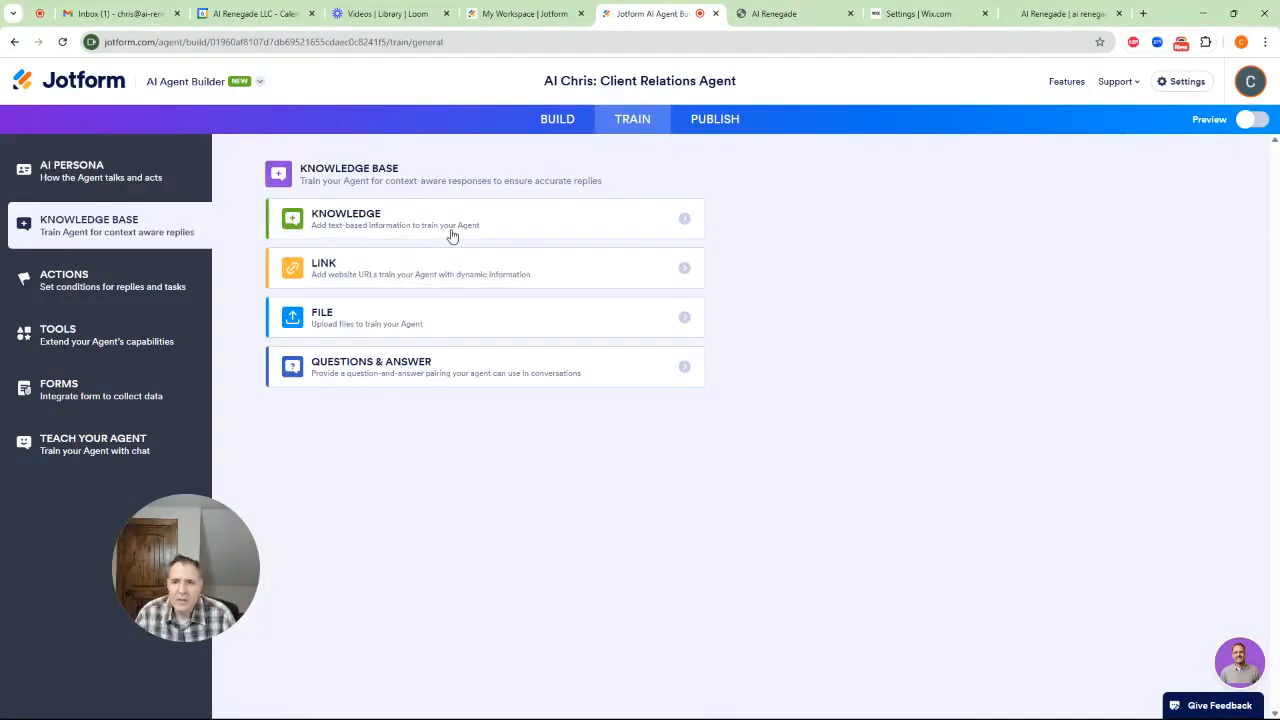
click(505, 231)
click(251, 174)
click(780, 13)
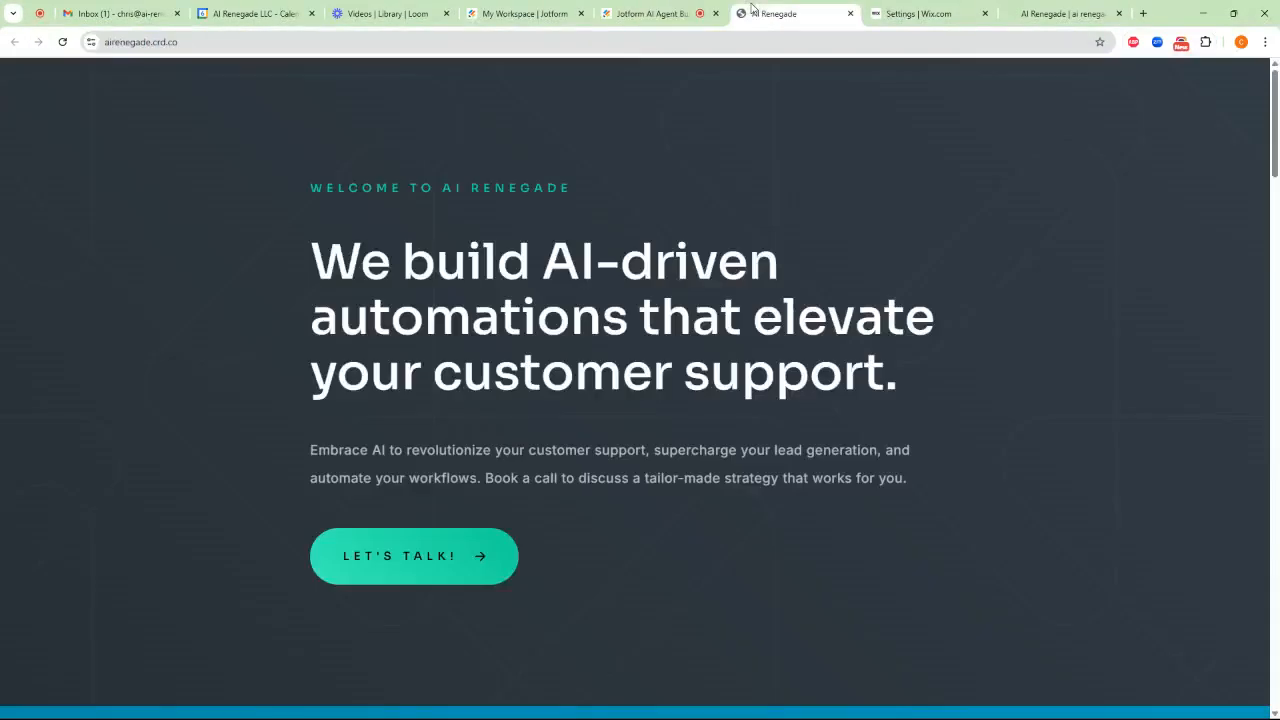
click(262, 42)
key(ctrl+c)
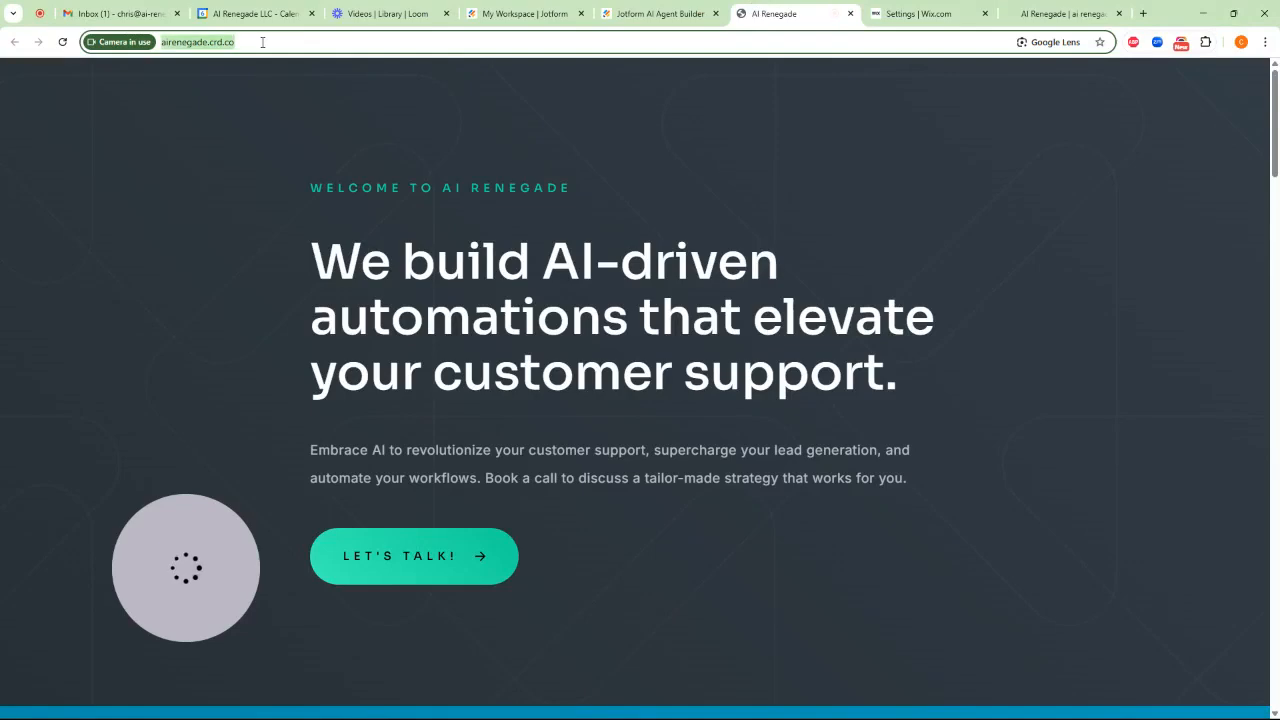
click(673, 17)
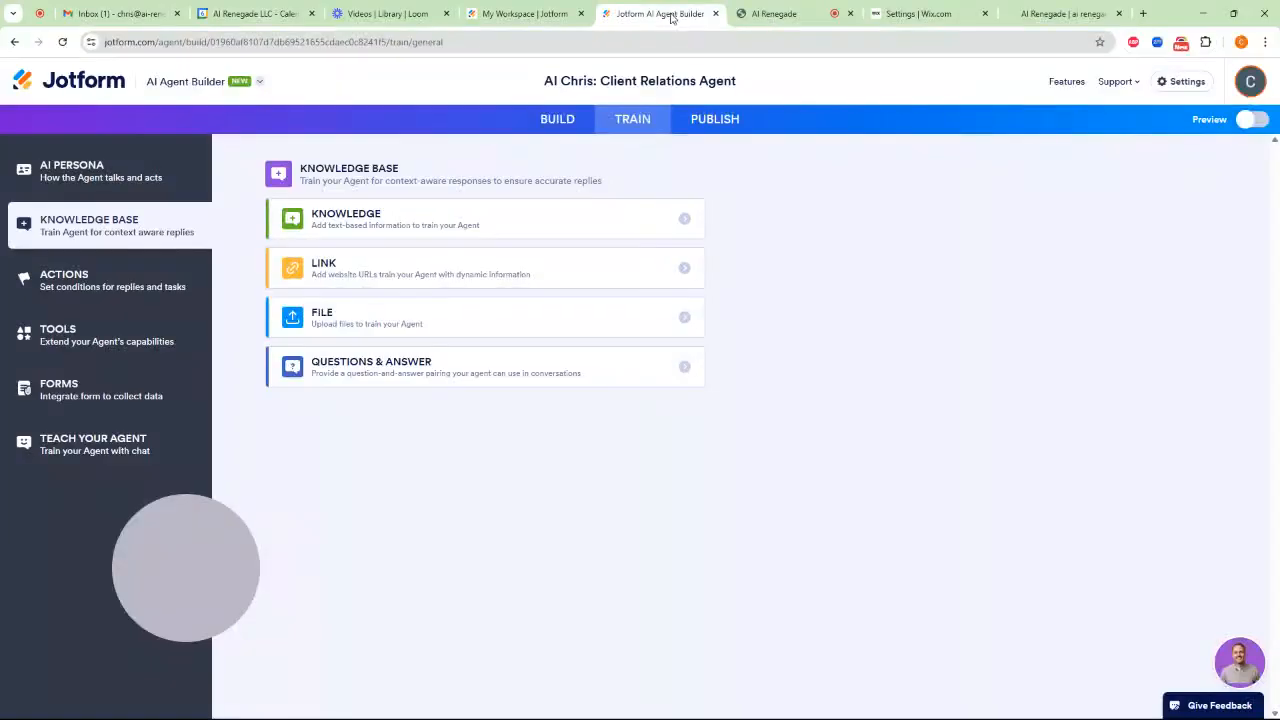
click(351, 270)
click(378, 261)
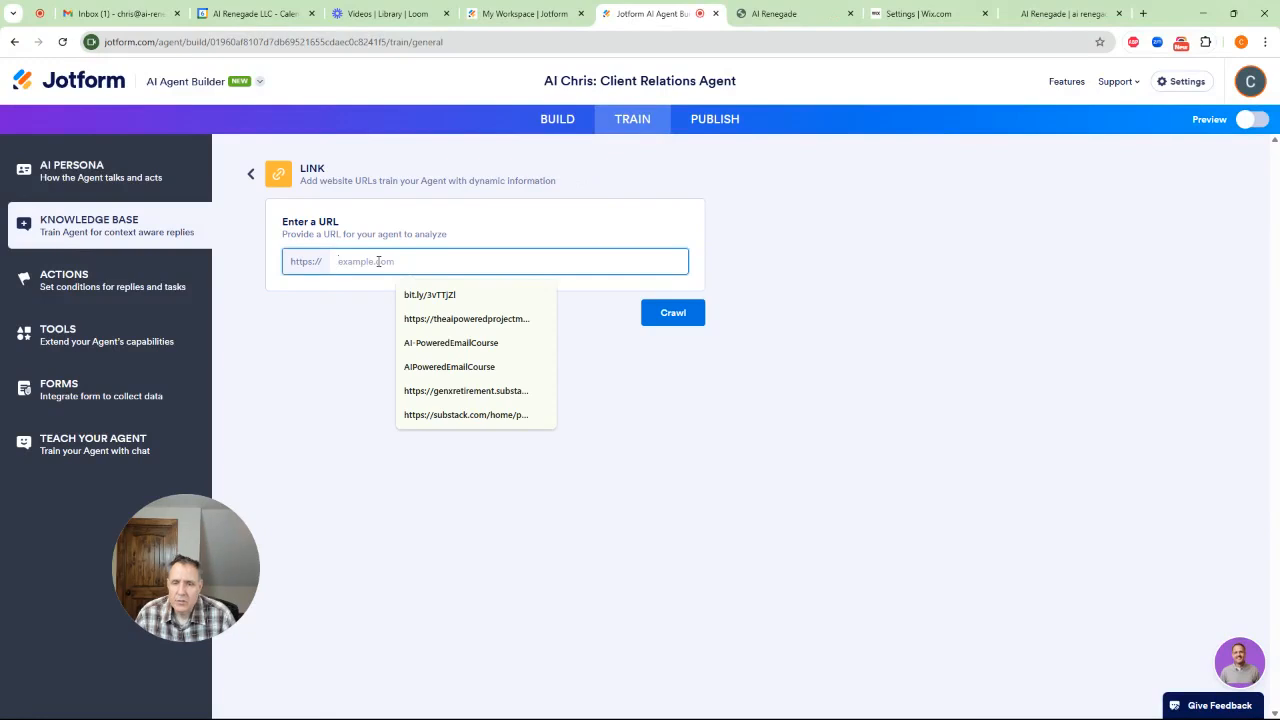
key(ctrl+v)
click(670, 313)
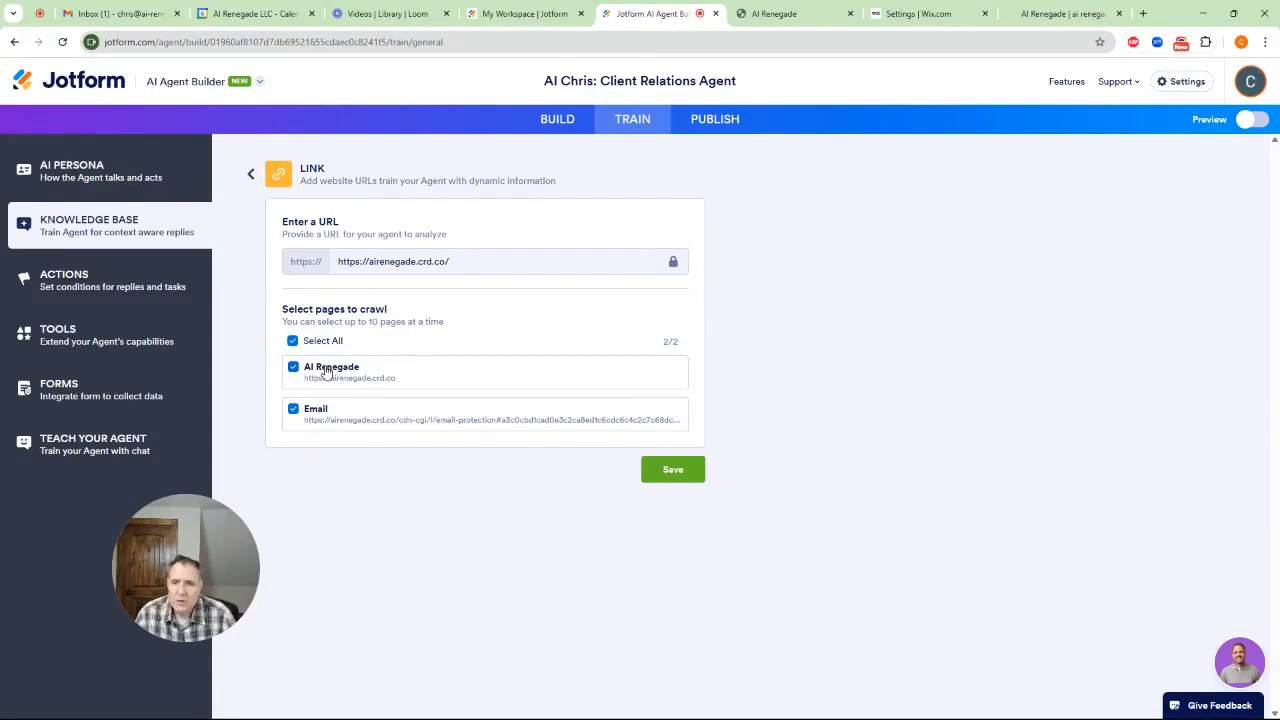
click(293, 409)
click(657, 470)
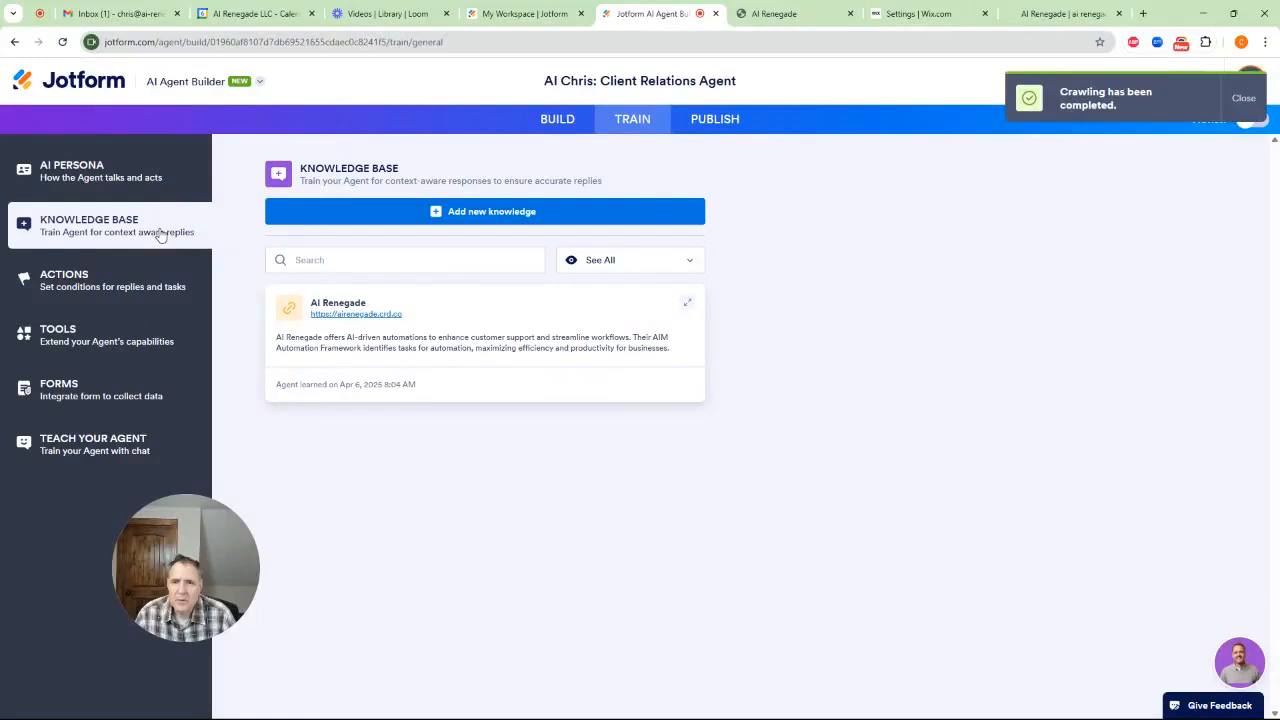
Start a text knowledge entry stating "Our agency is open between the hours of 9am to 5pm Eastern Standard Time."
click(366, 218)
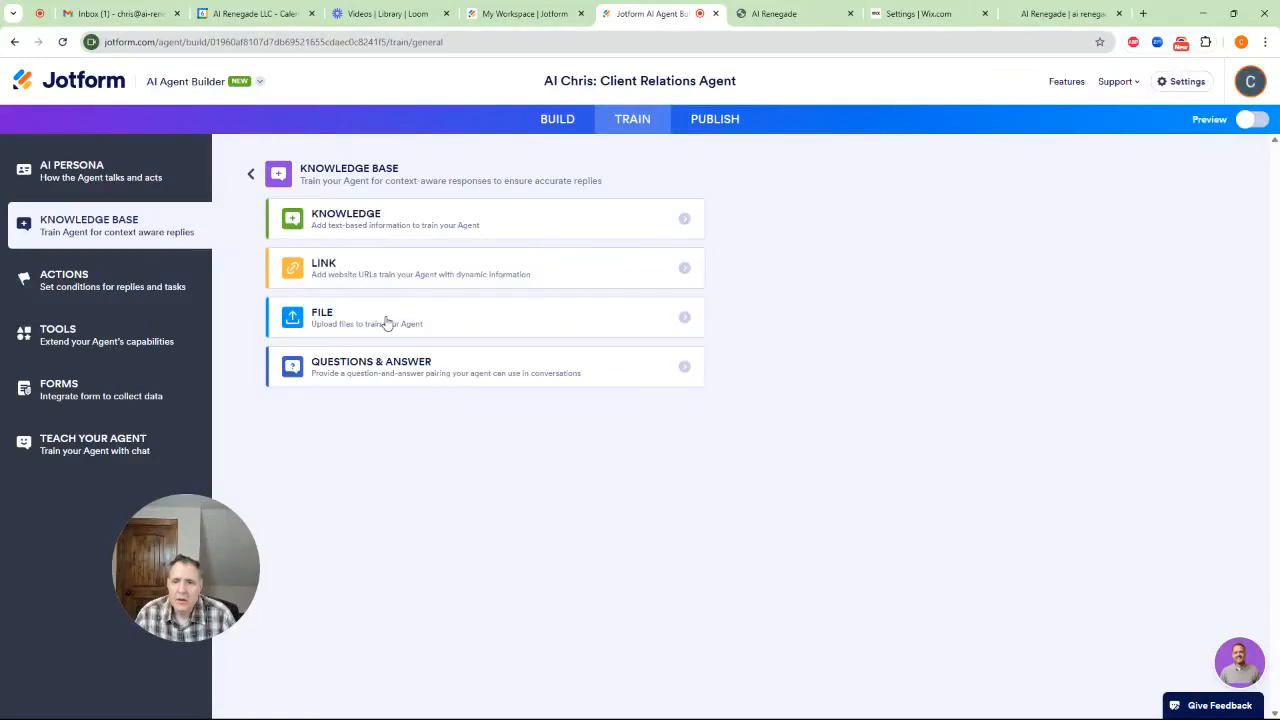
click(465, 225)
click(396, 280)
text(Our age)
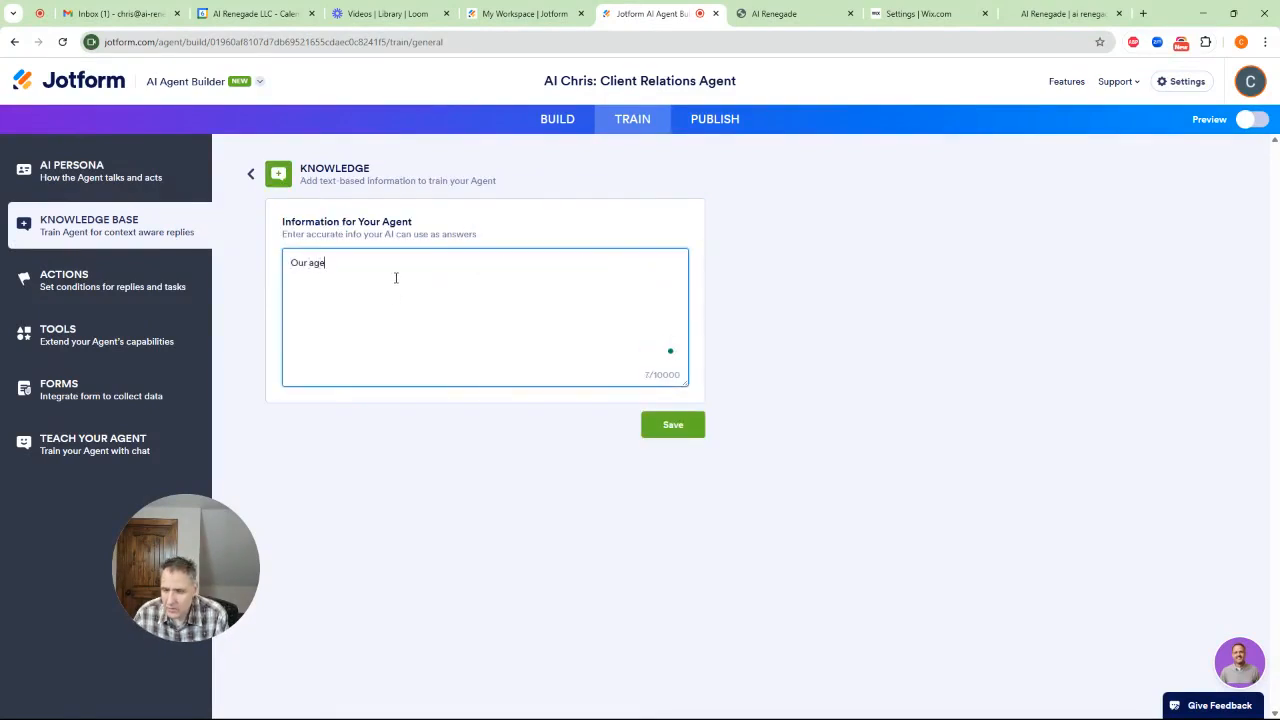
text(ncy is open )
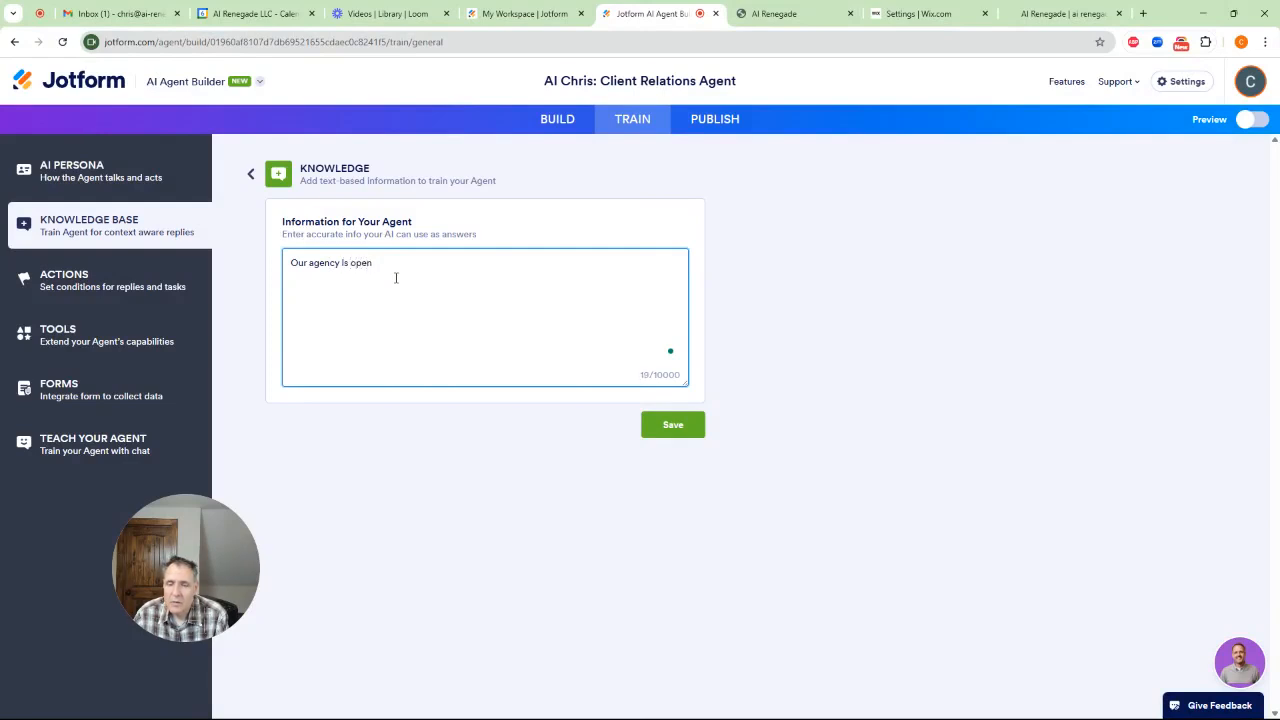
text(between th)
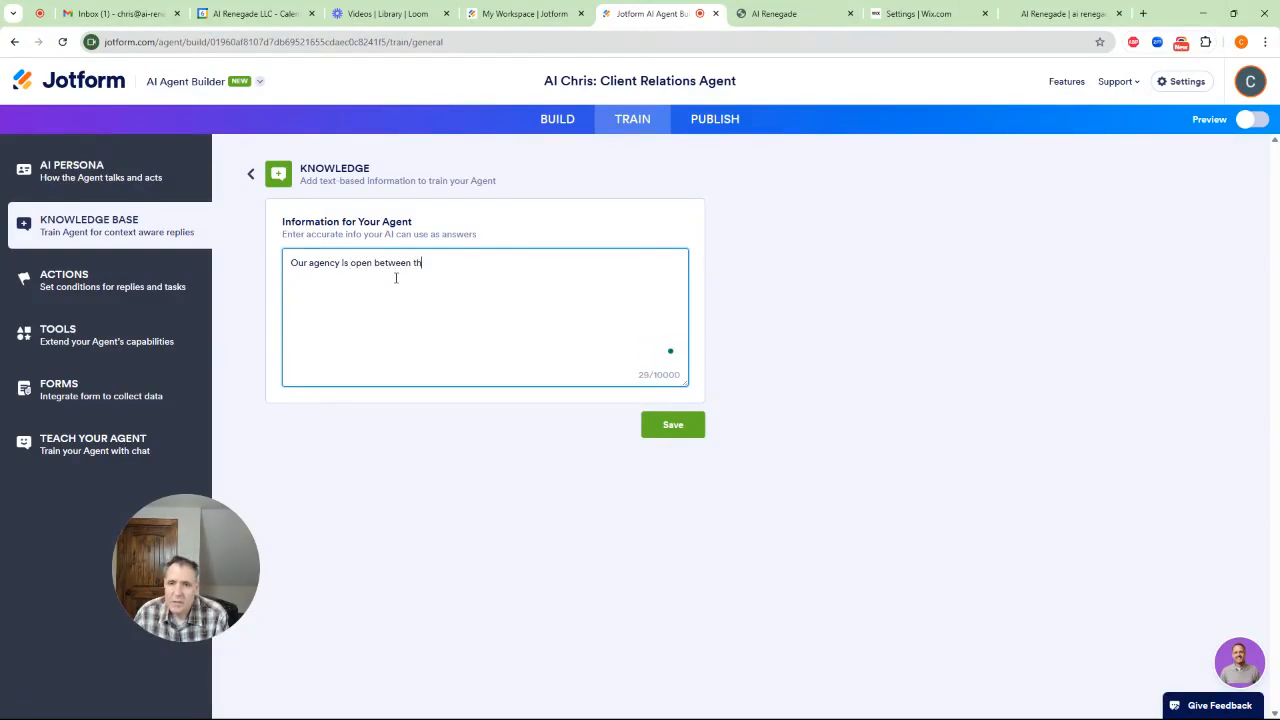
text(e hours of)
key(BackSpace)
key(BackSpace)
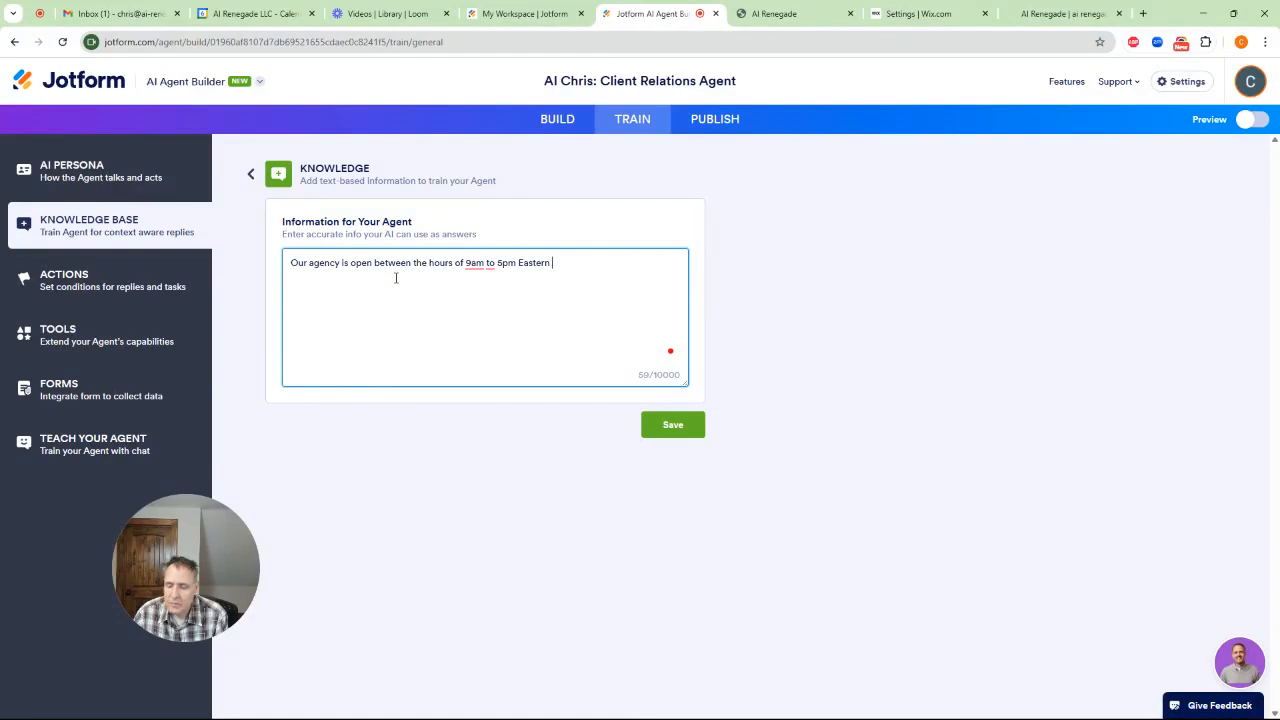
text(ndard Ti)
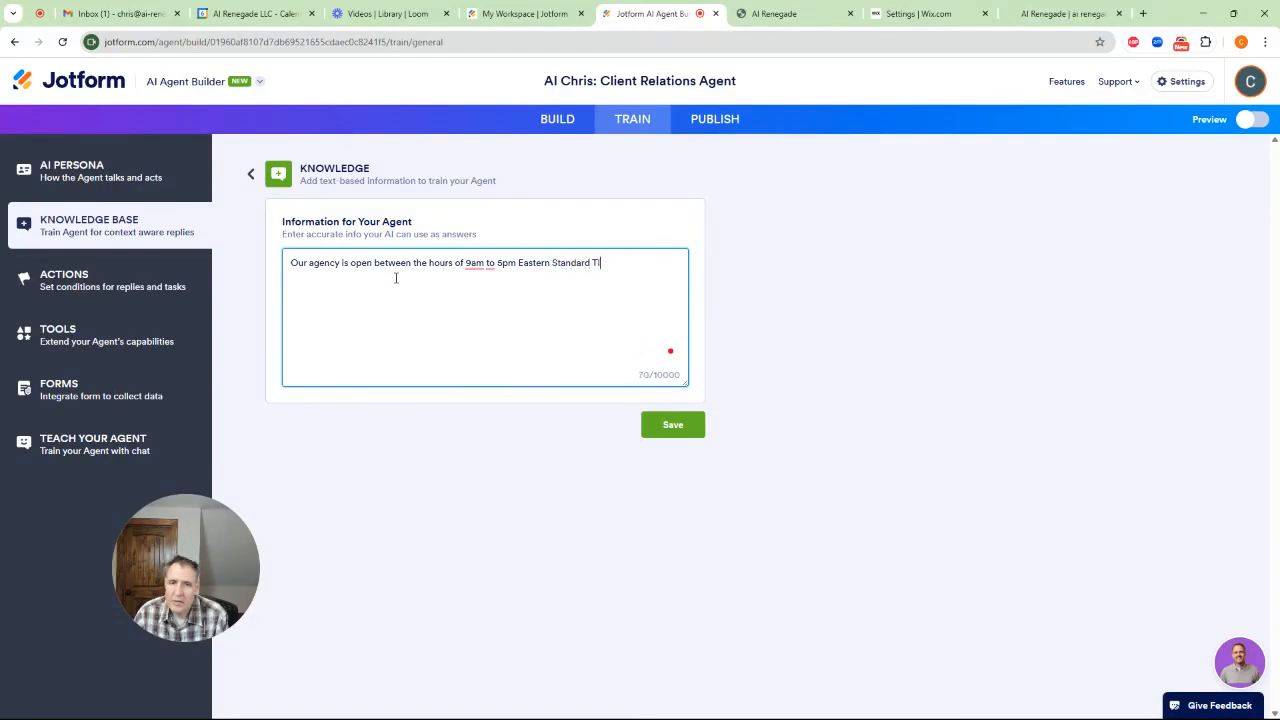
text(me. Do n)
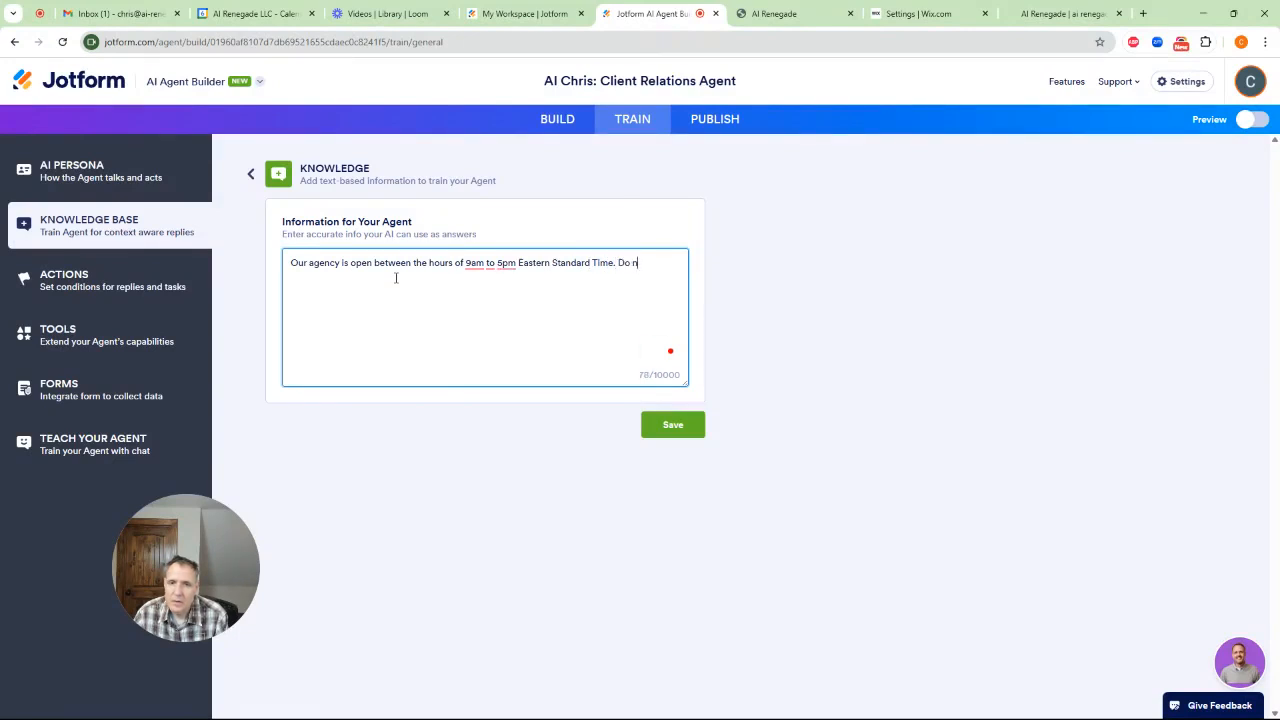
text(ot book appointments o)
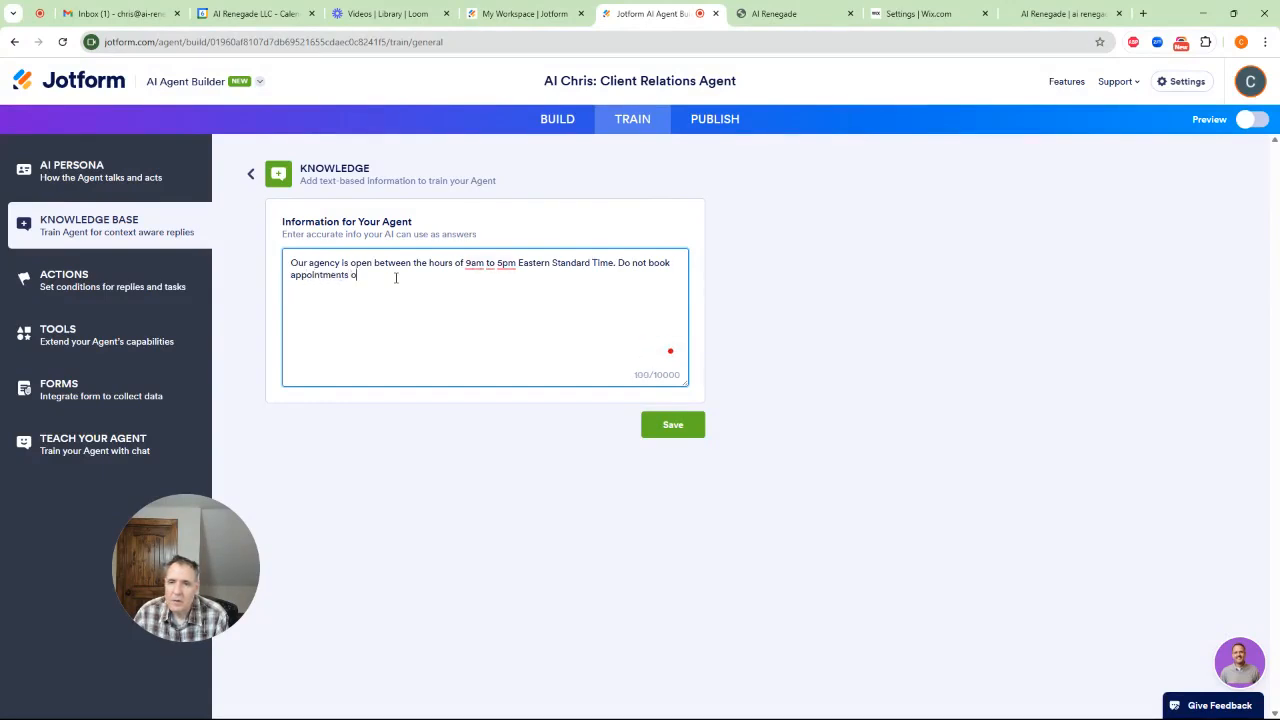
text(n weekernds.or outside of working hours. Las)
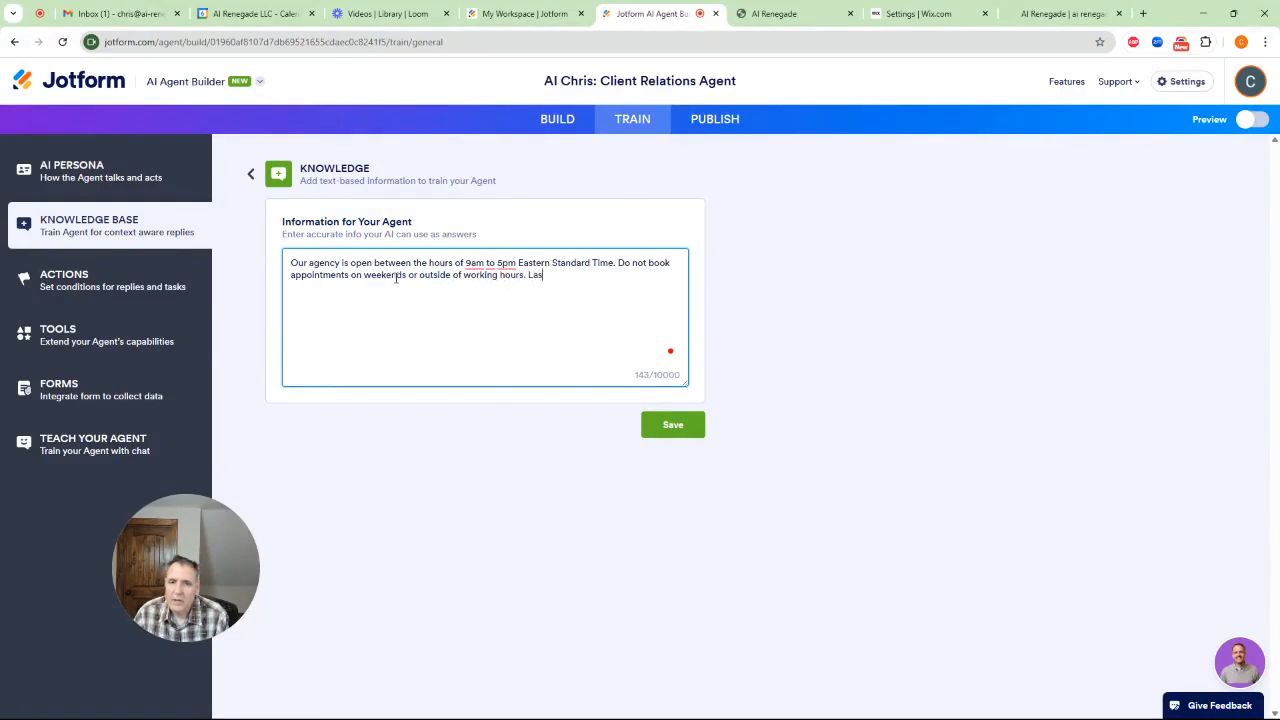
Add "Do not book appointments on weekends or outside of working hours." to the knowledge text and save the entry
key(BackSpace)
key(BackSpace)
key(BackSpace)
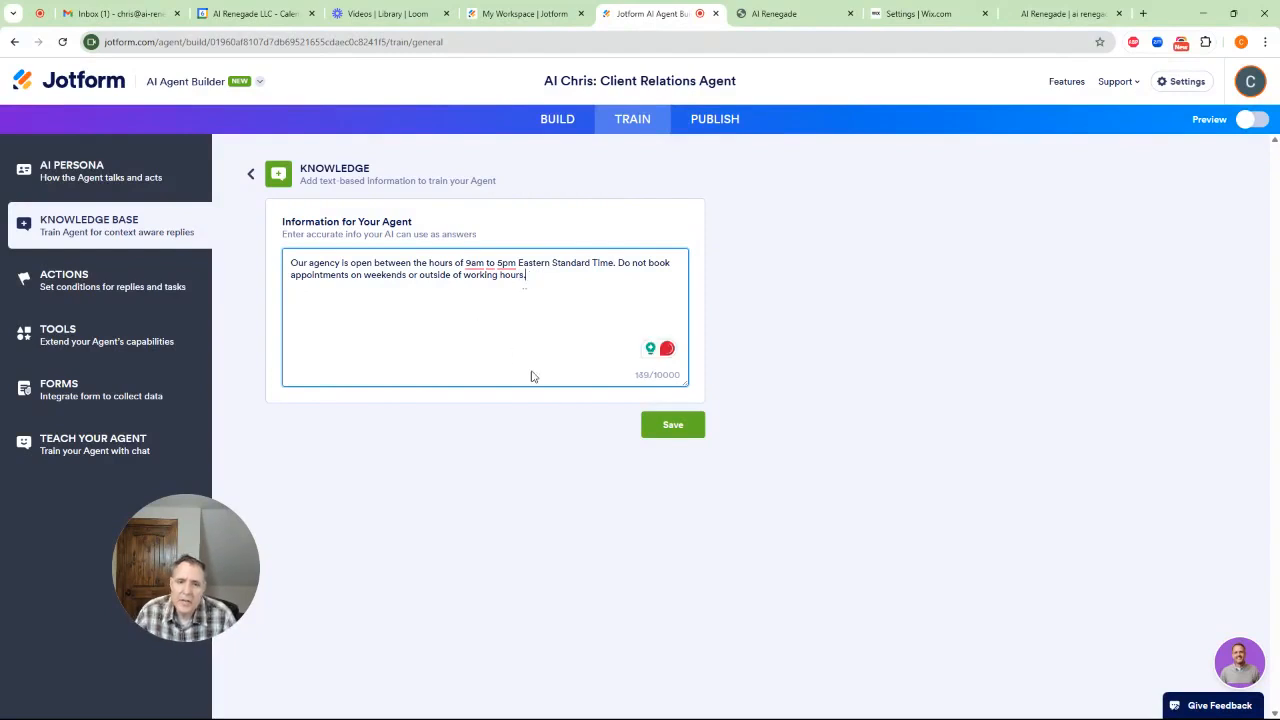
click(642, 420)
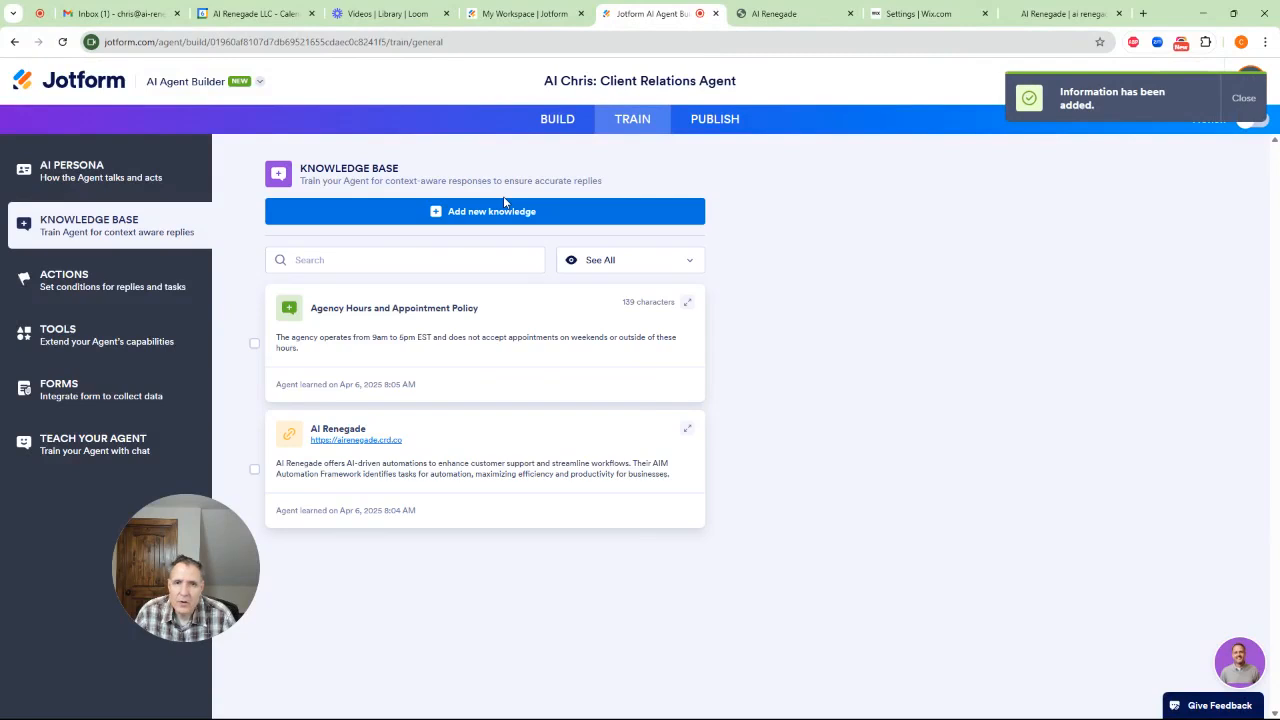
In the agent's actions, set the condition to "User wants to" with the state "make an appointment"
mouse_move(477, 350)
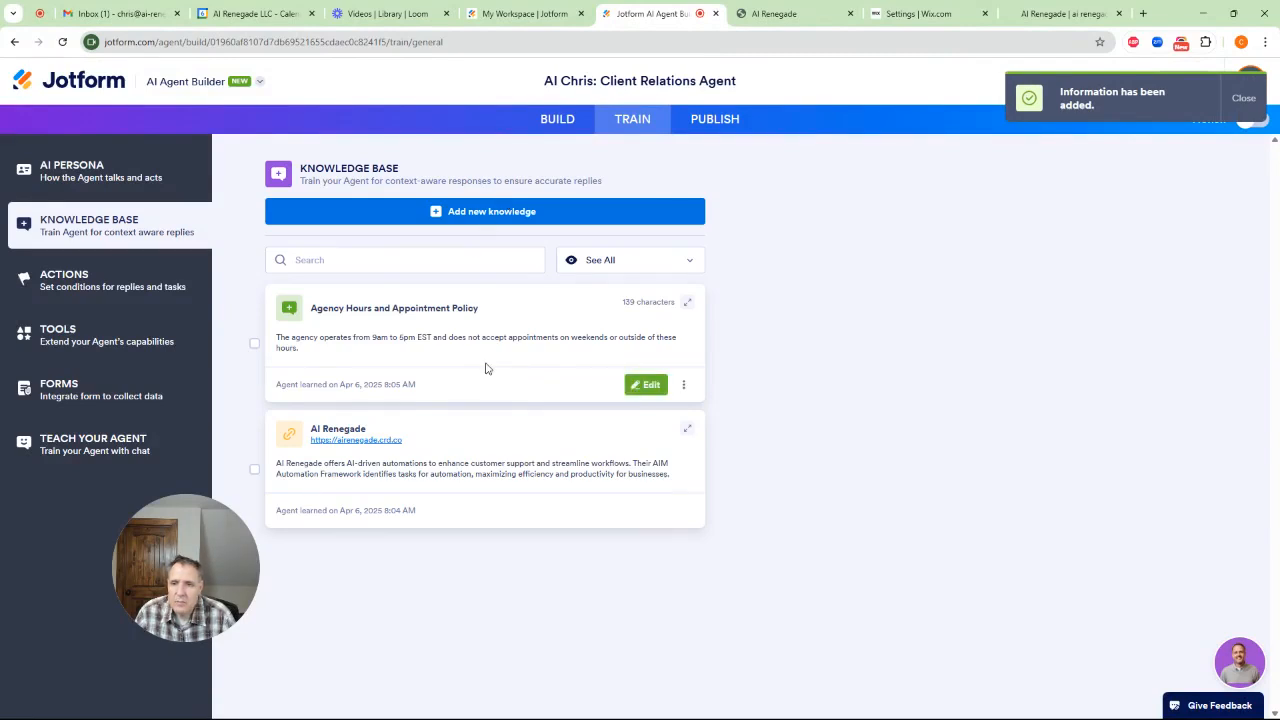
click(104, 285)
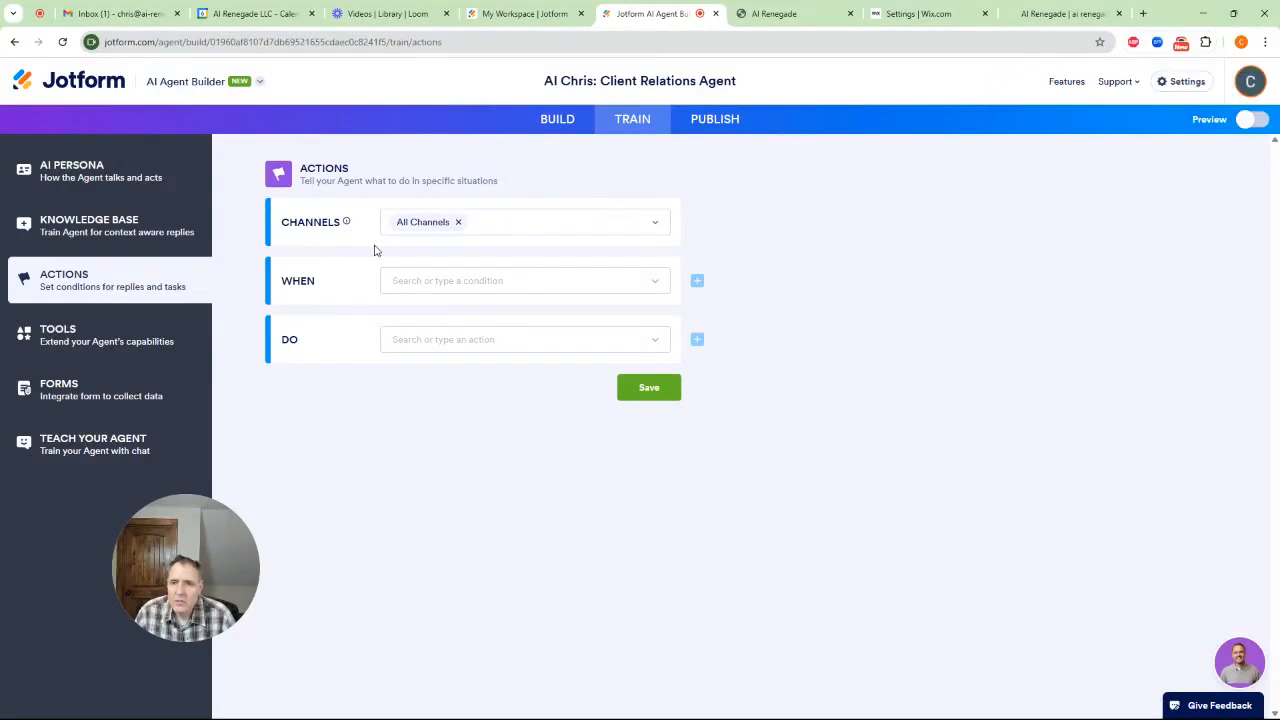
click(140, 236)
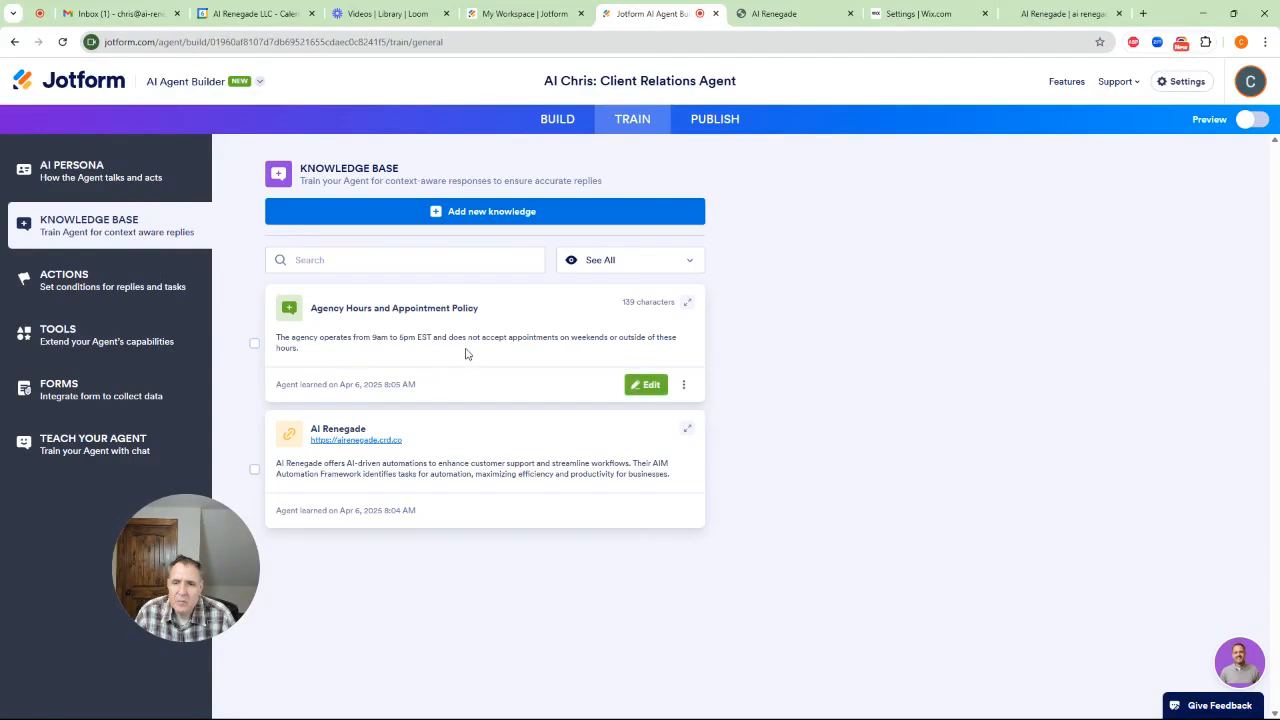
click(90, 282)
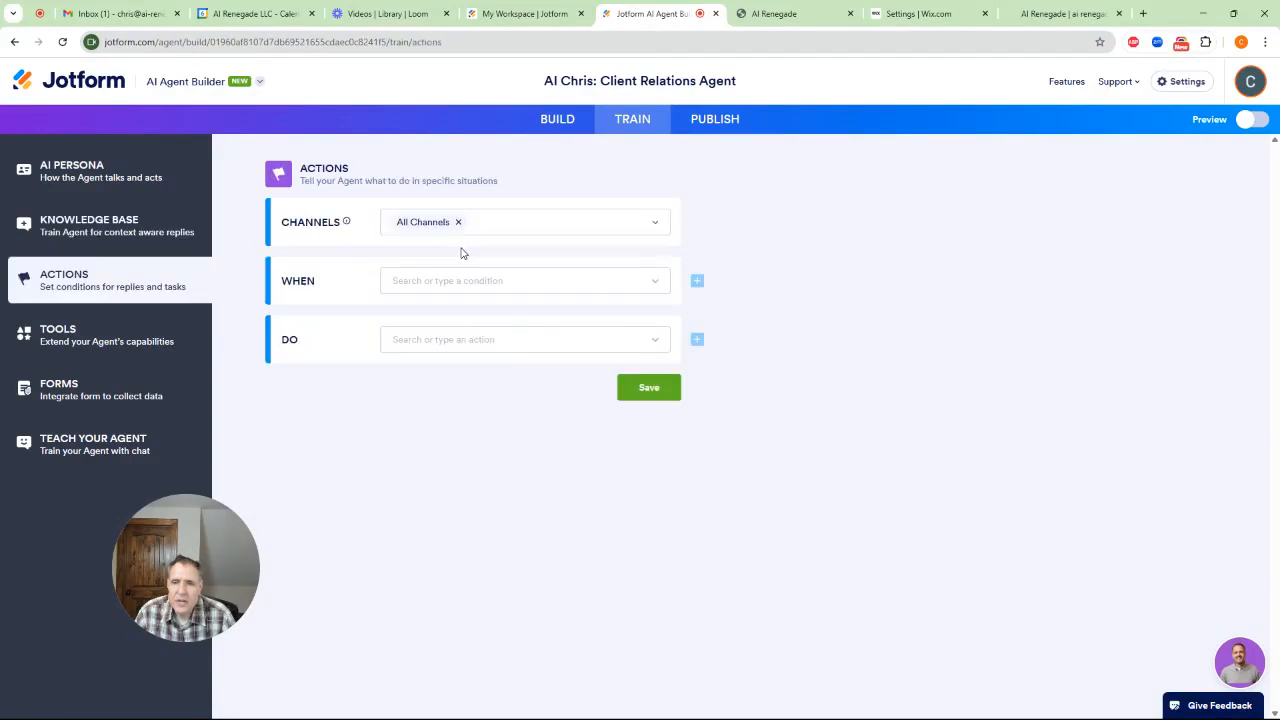
click(539, 280)
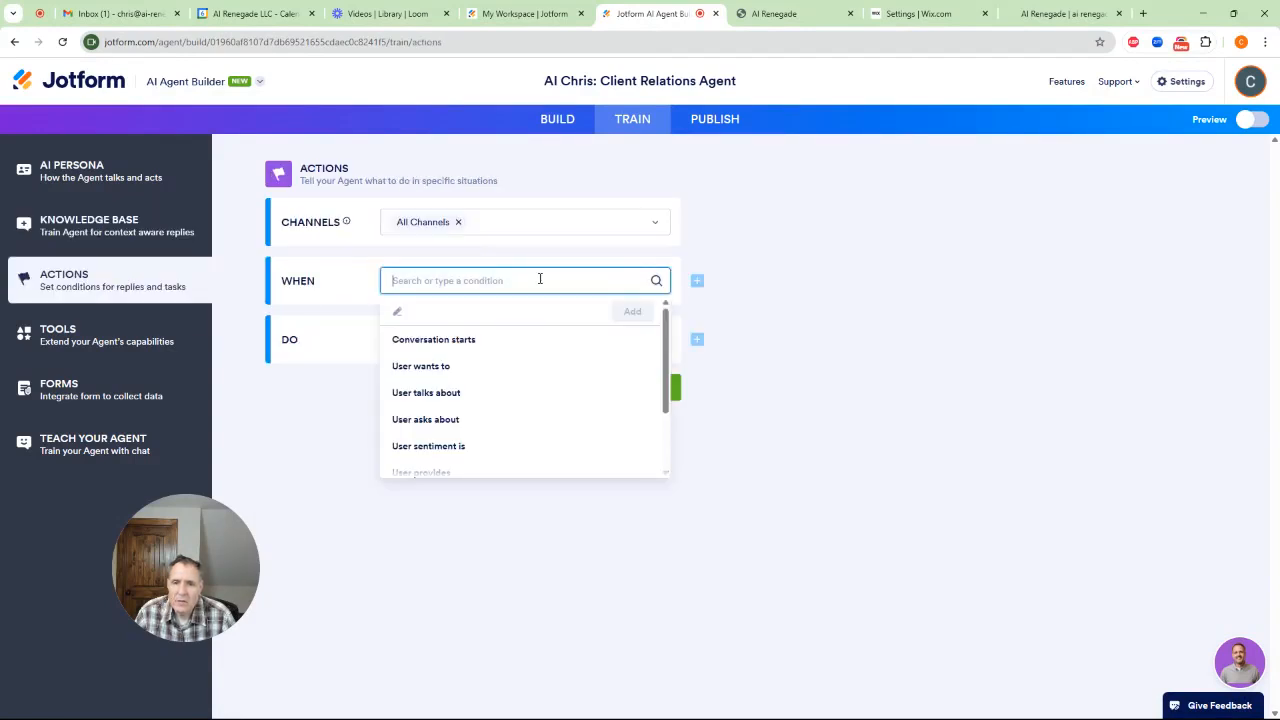
mouse_move(665, 327)
mouse_down()
mouse_move(663, 391)
mouse_move(665, 315)
mouse_up()
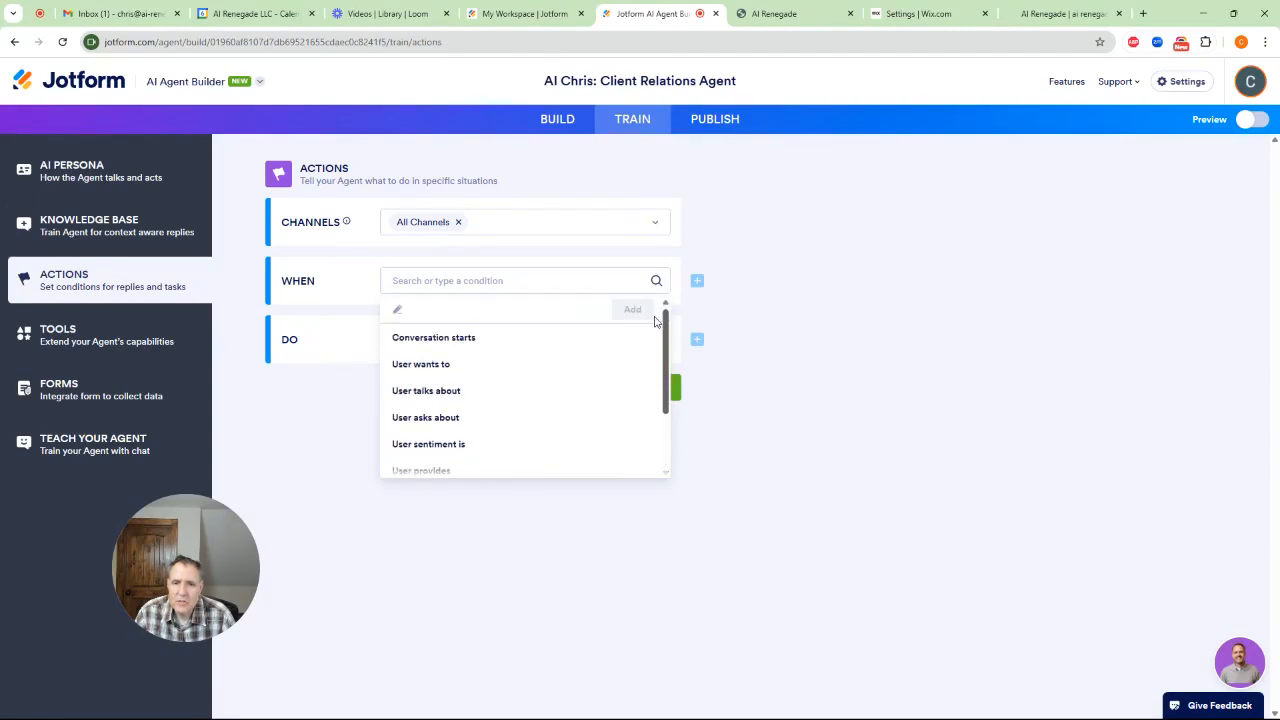
click(471, 369)
click(455, 315)
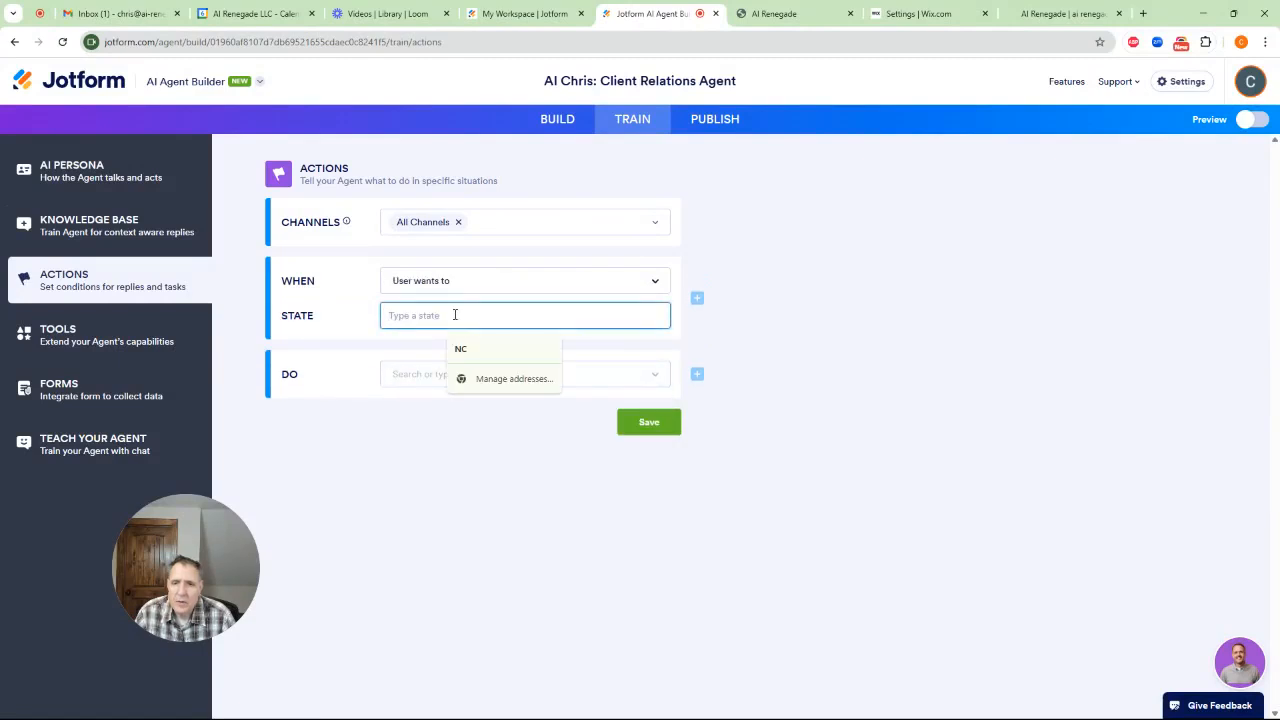
text(make )
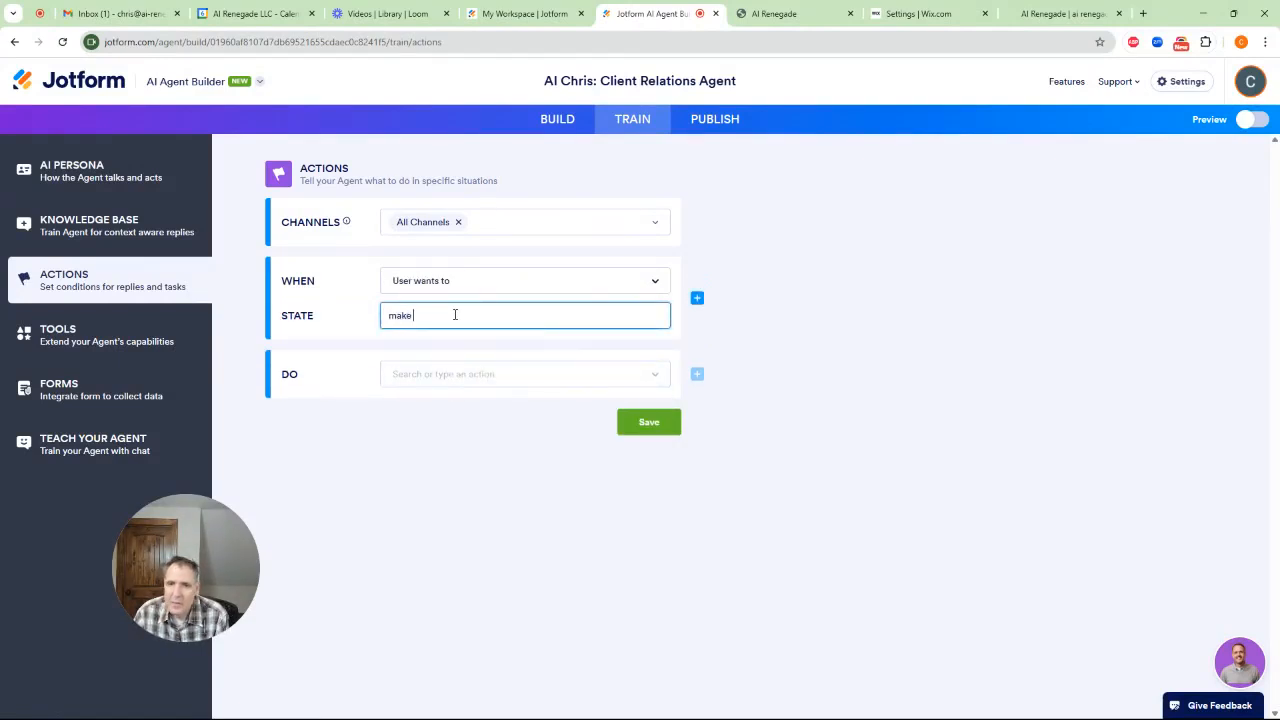
text(an appo)
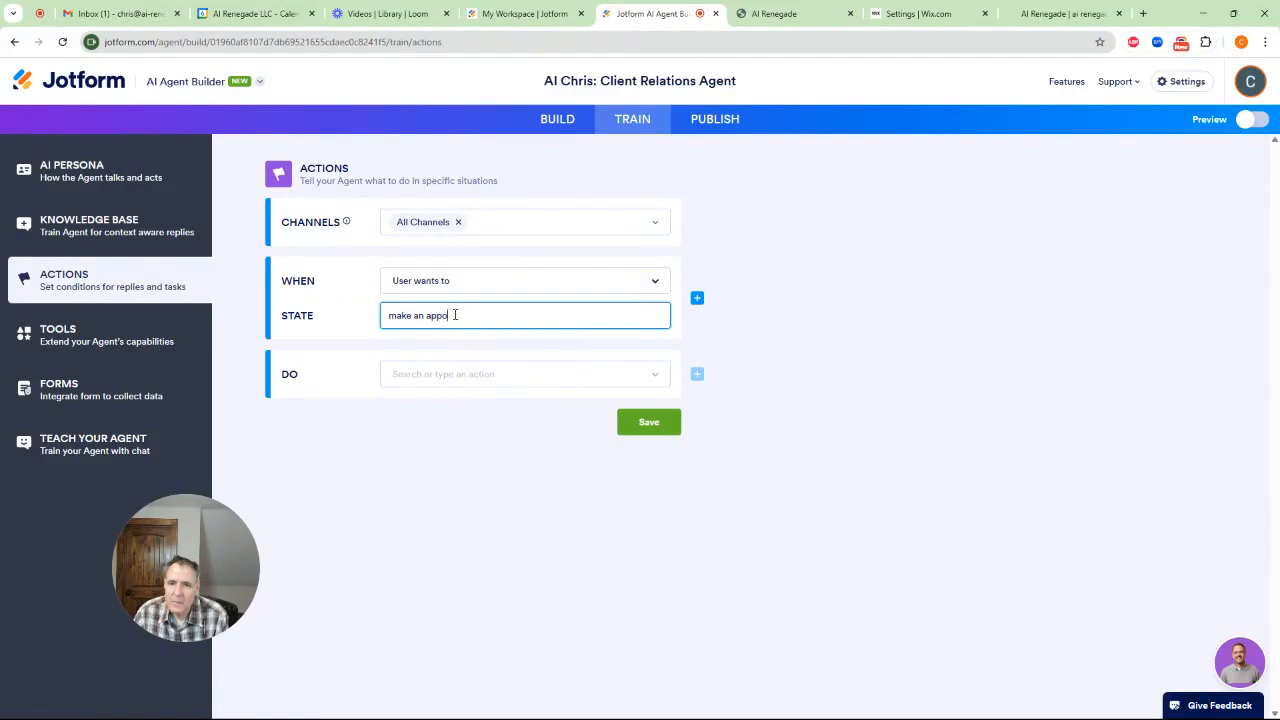
text(intment)
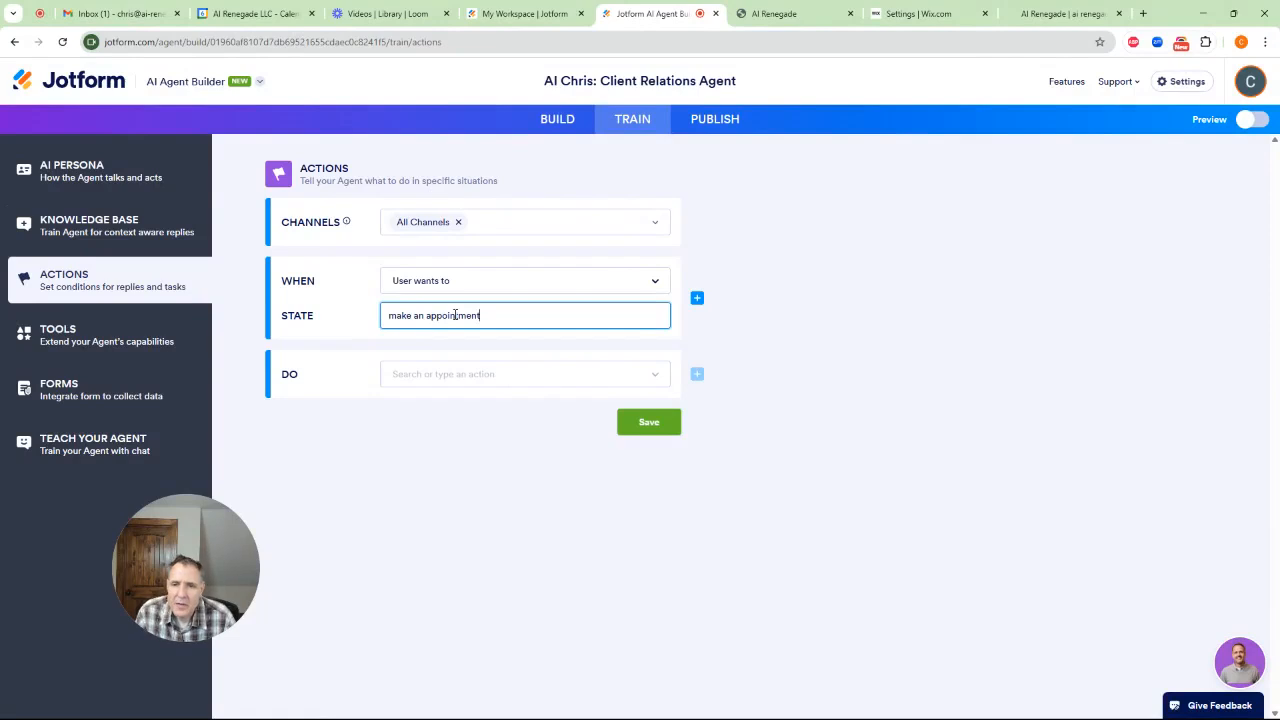
Choose "Make an appointment" as what the agent does when that condition is met
click(561, 370)
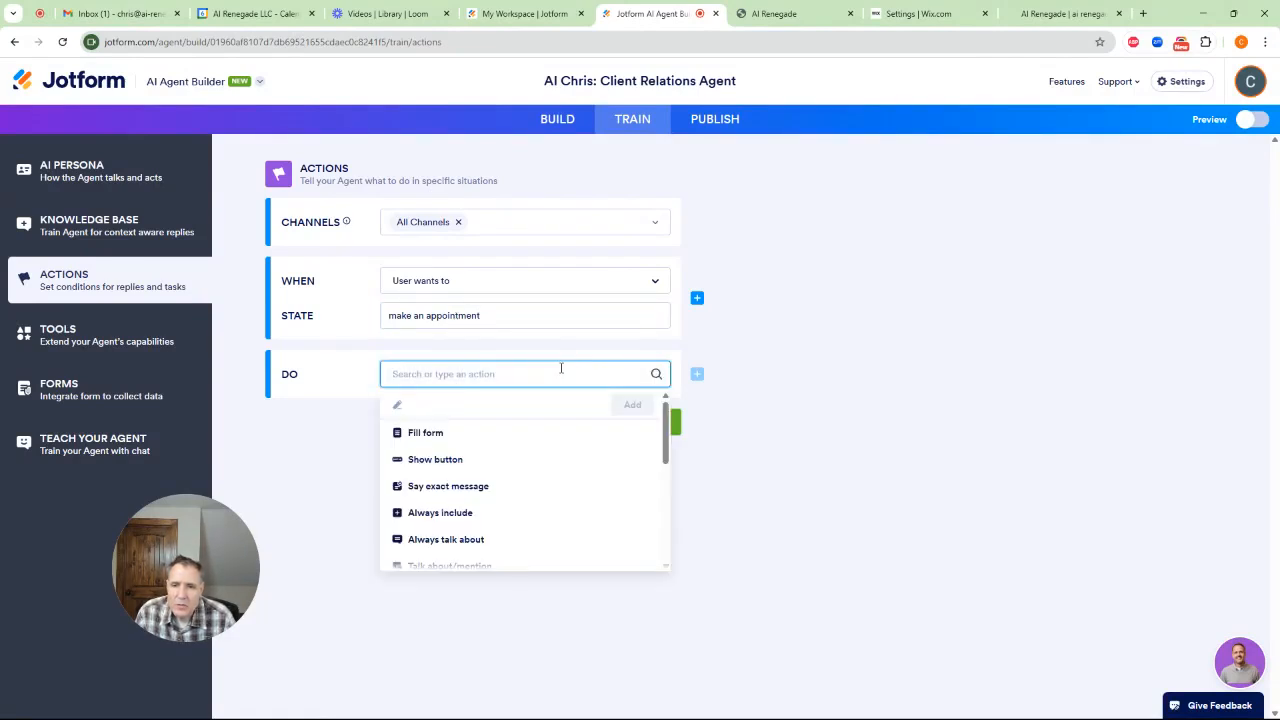
drag(667, 429, 668, 532)
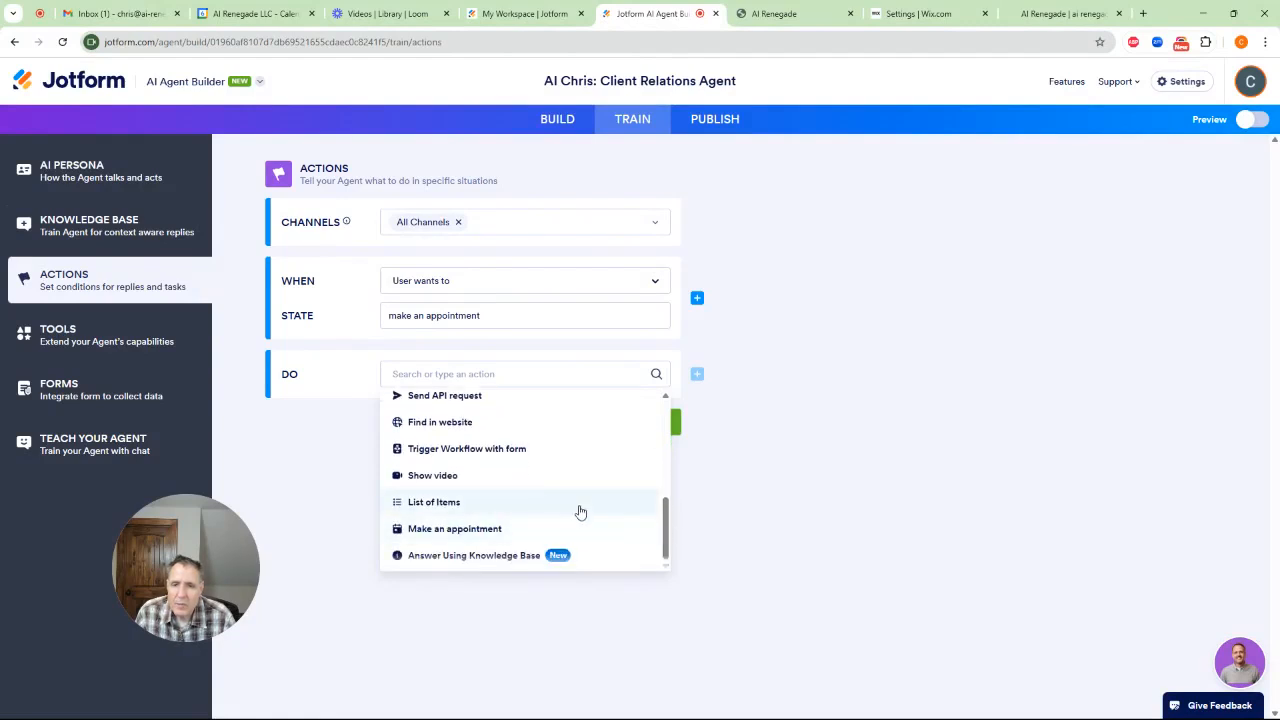
click(466, 530)
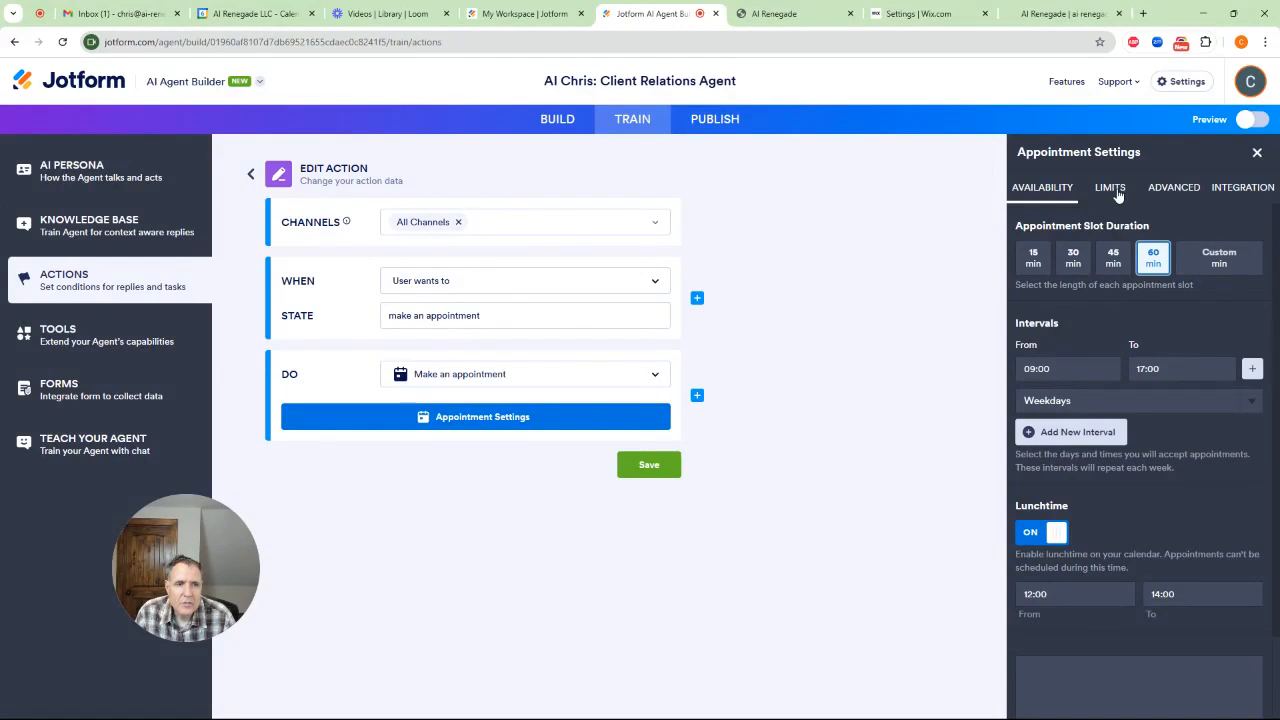
Set the appointment lunchtime to end at 13:00 and the appointment slot duration to 45 min
scroll(1150, 345, down, 1)
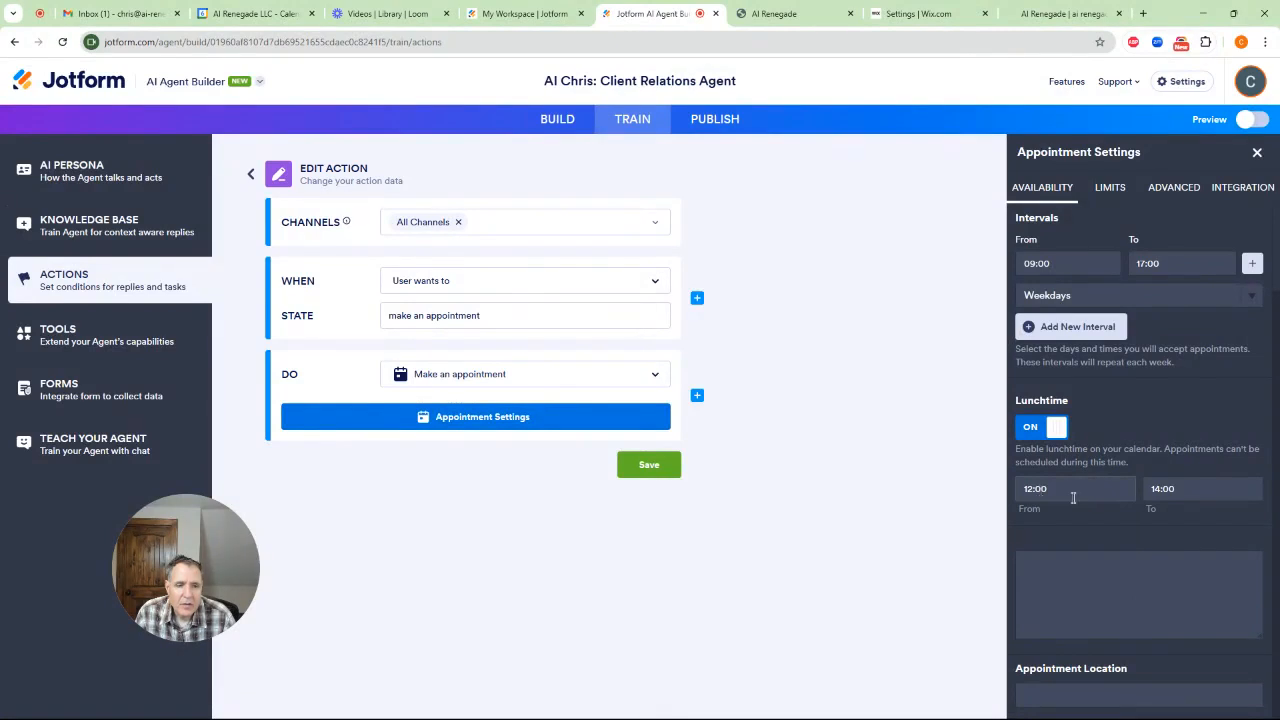
click(1155, 488)
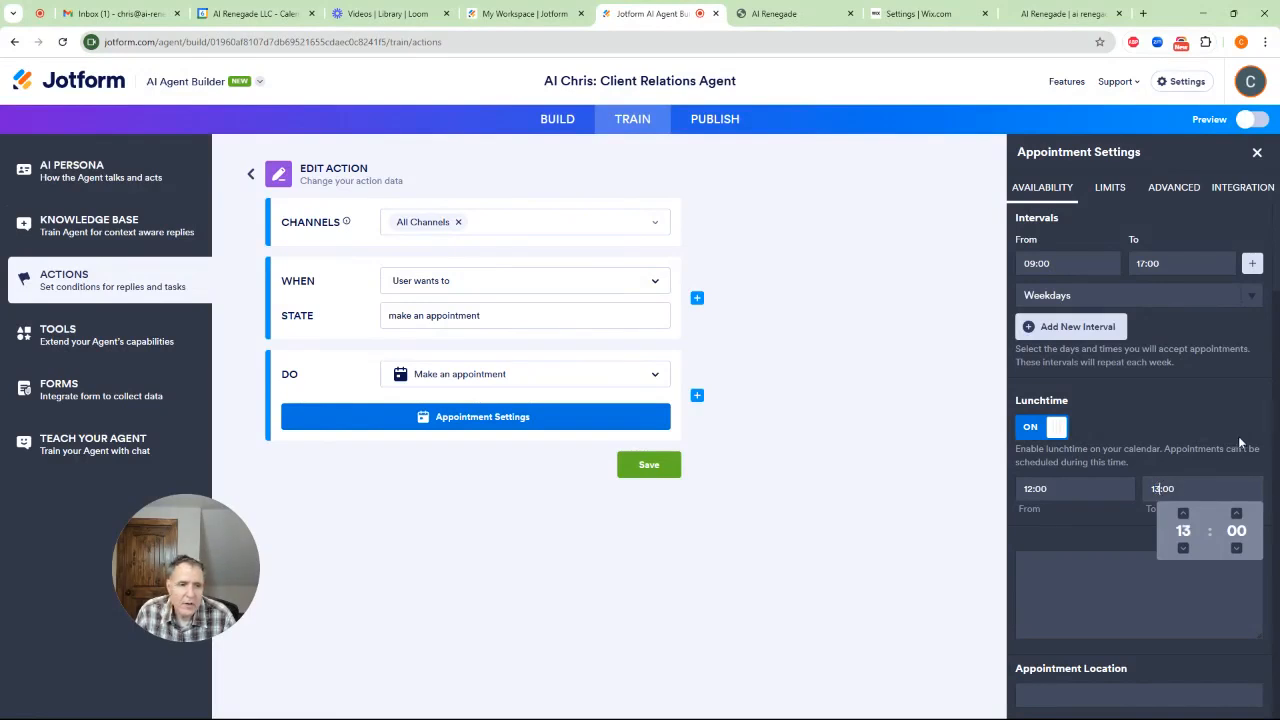
click(1104, 534)
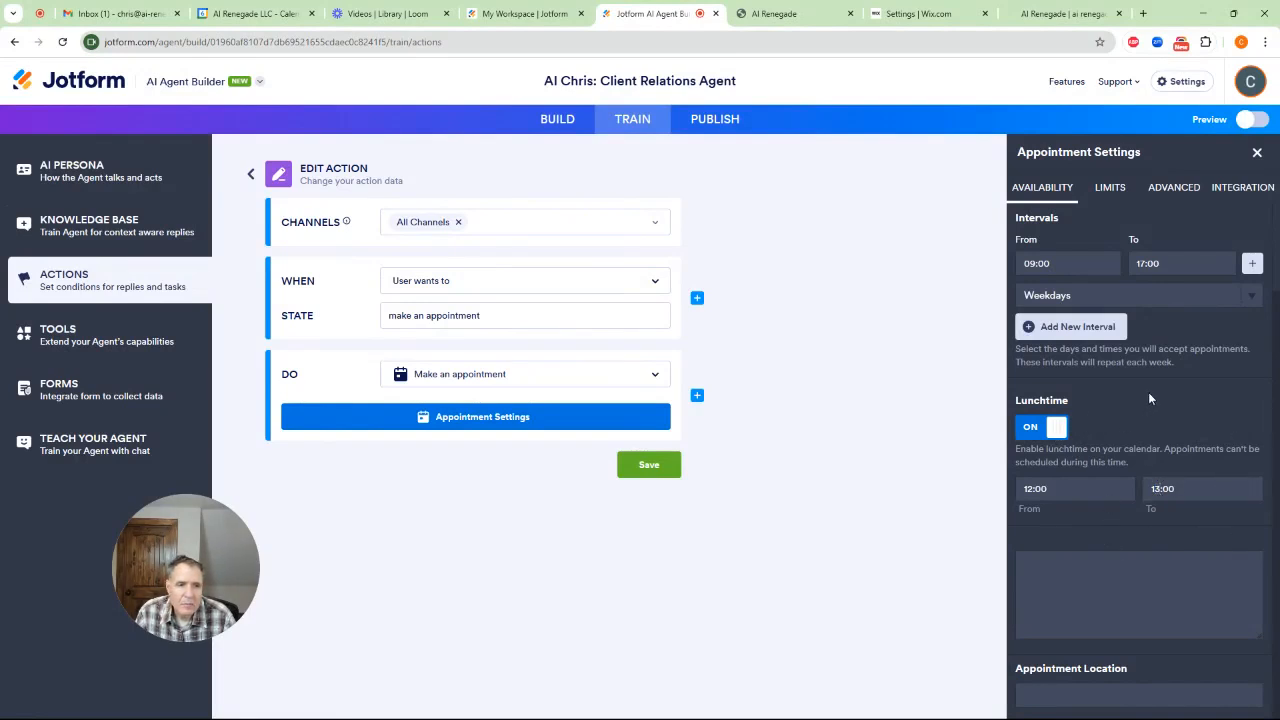
scroll(1140, 400, up, 1)
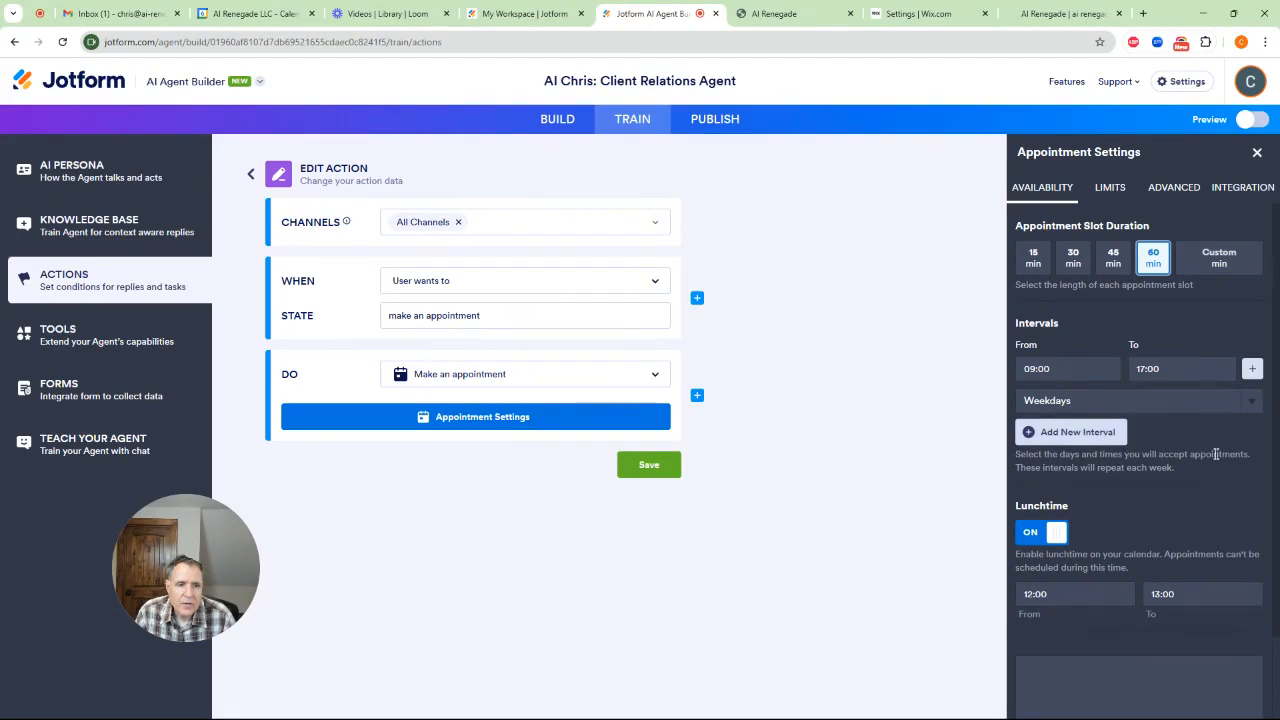
click(1113, 258)
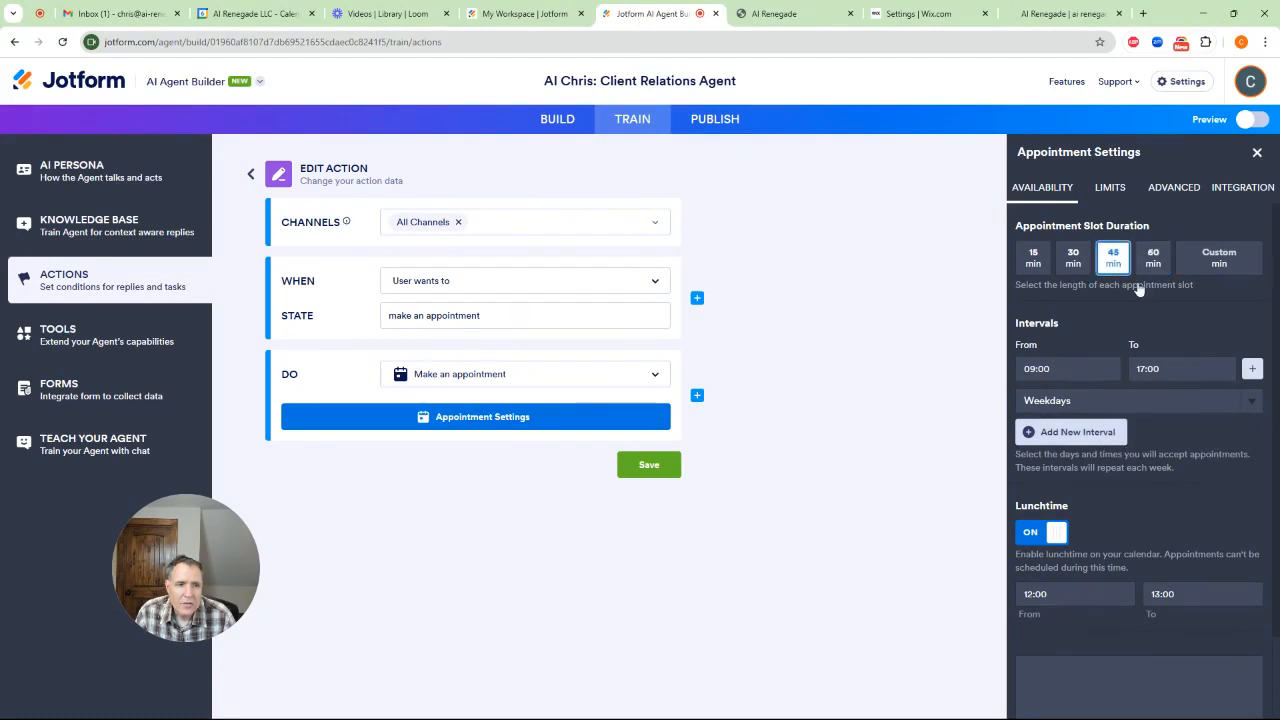
After checking the appointment limits, lock the time zone and start the week on Monday in the advanced appointment settings
click(1115, 192)
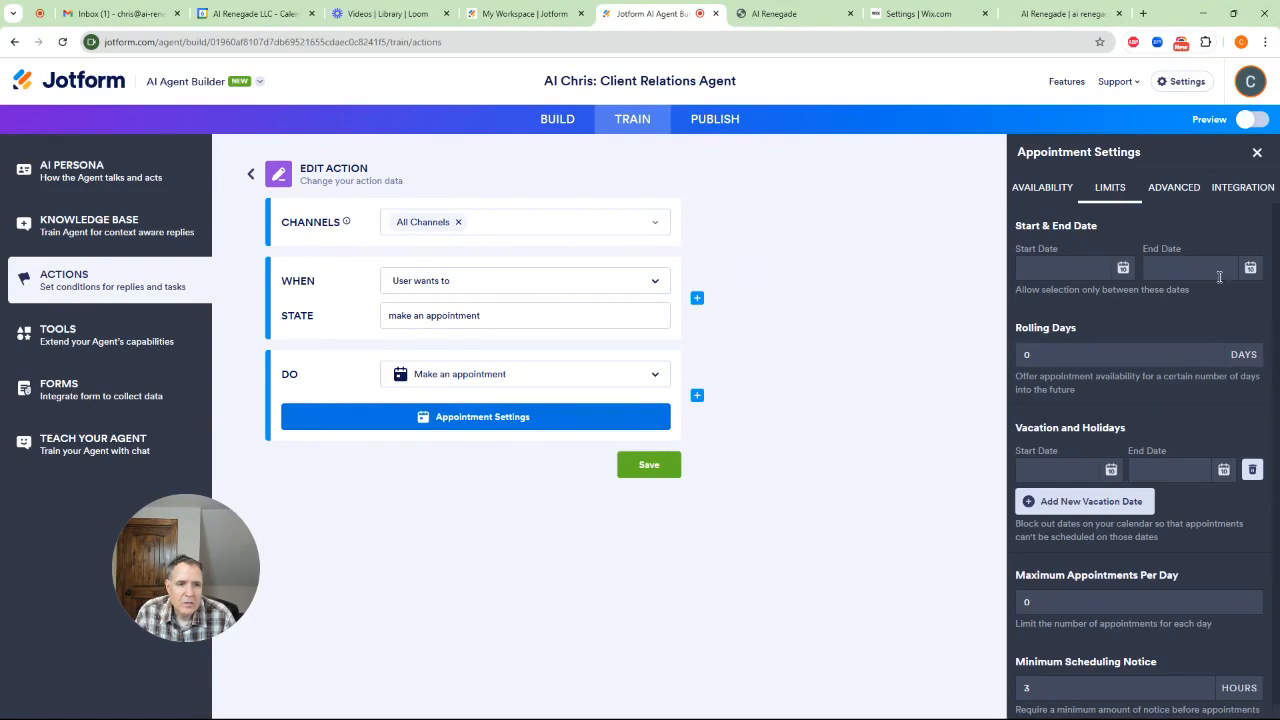
scroll(1099, 380, down, 1)
click(1176, 192)
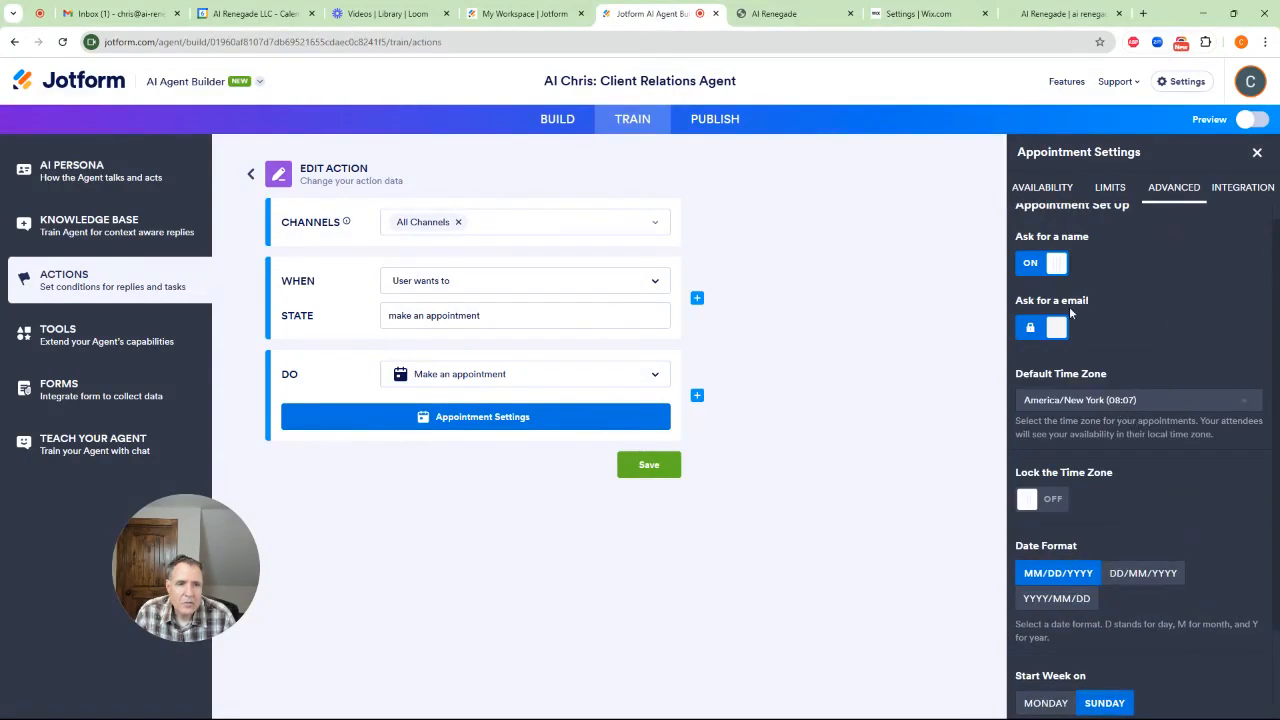
scroll(1080, 400, up, 1)
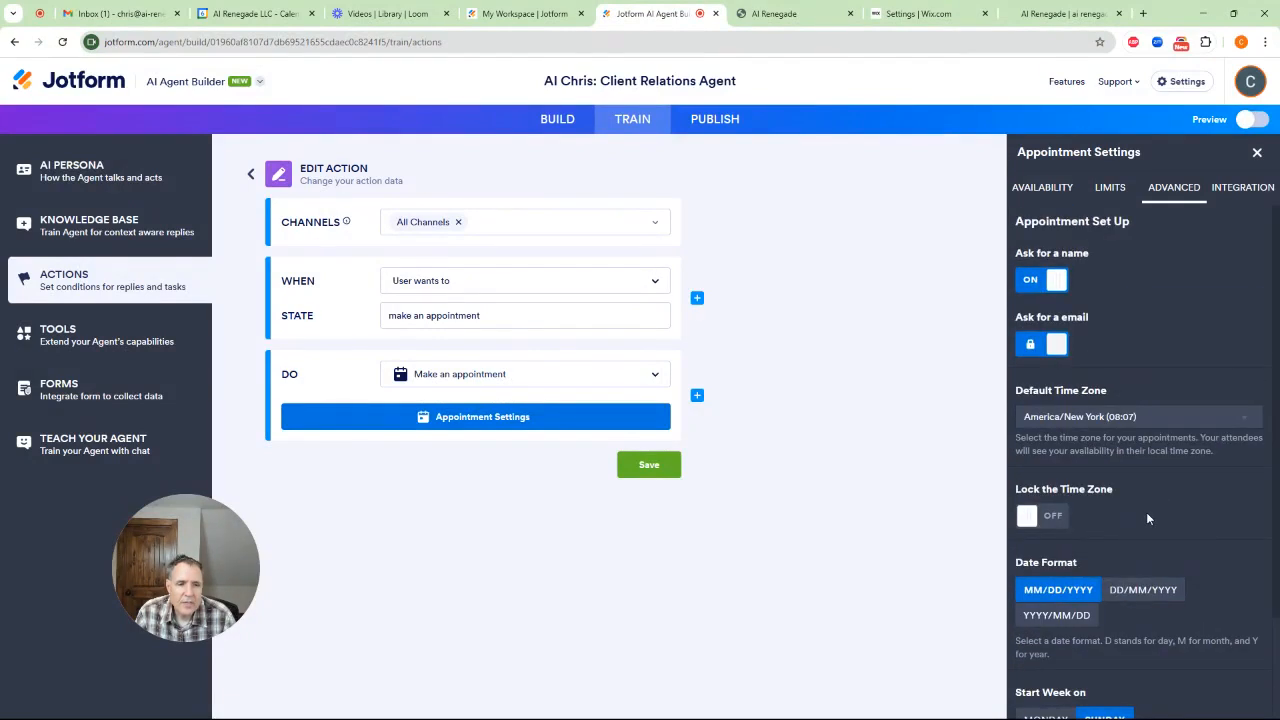
scroll(1150, 511, down, 1)
click(1048, 453)
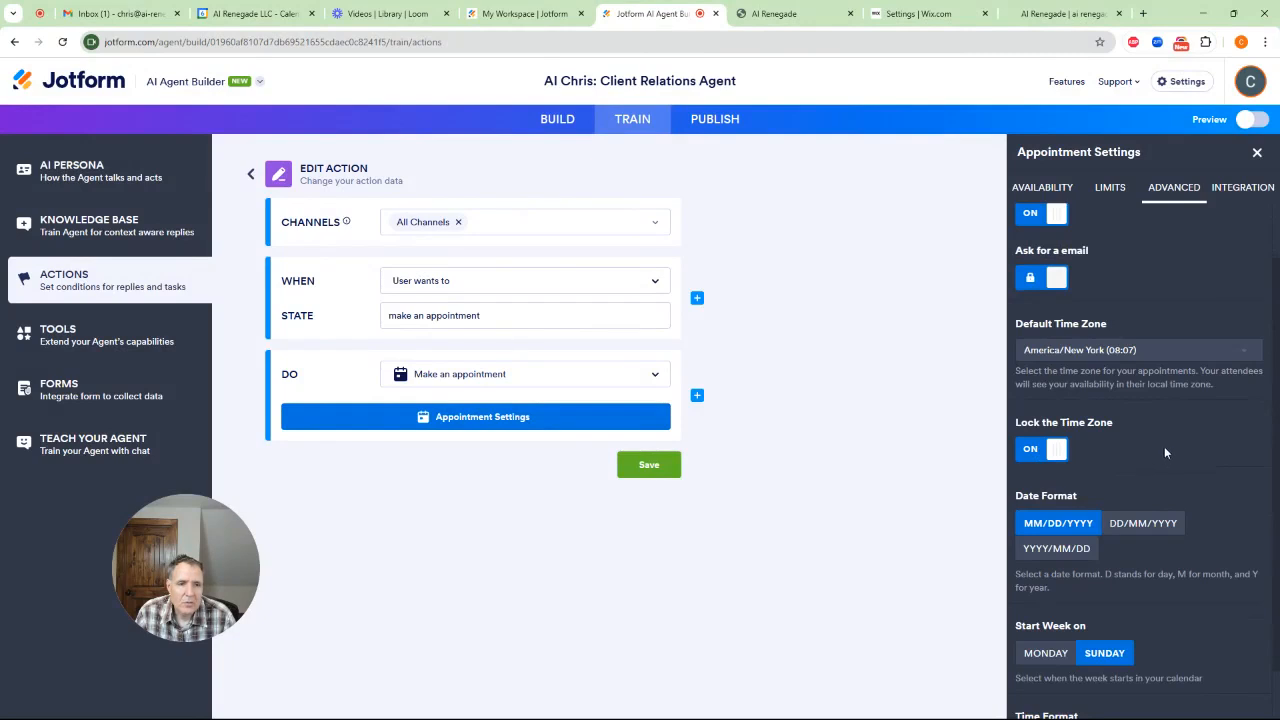
scroll(1163, 447, down, 1)
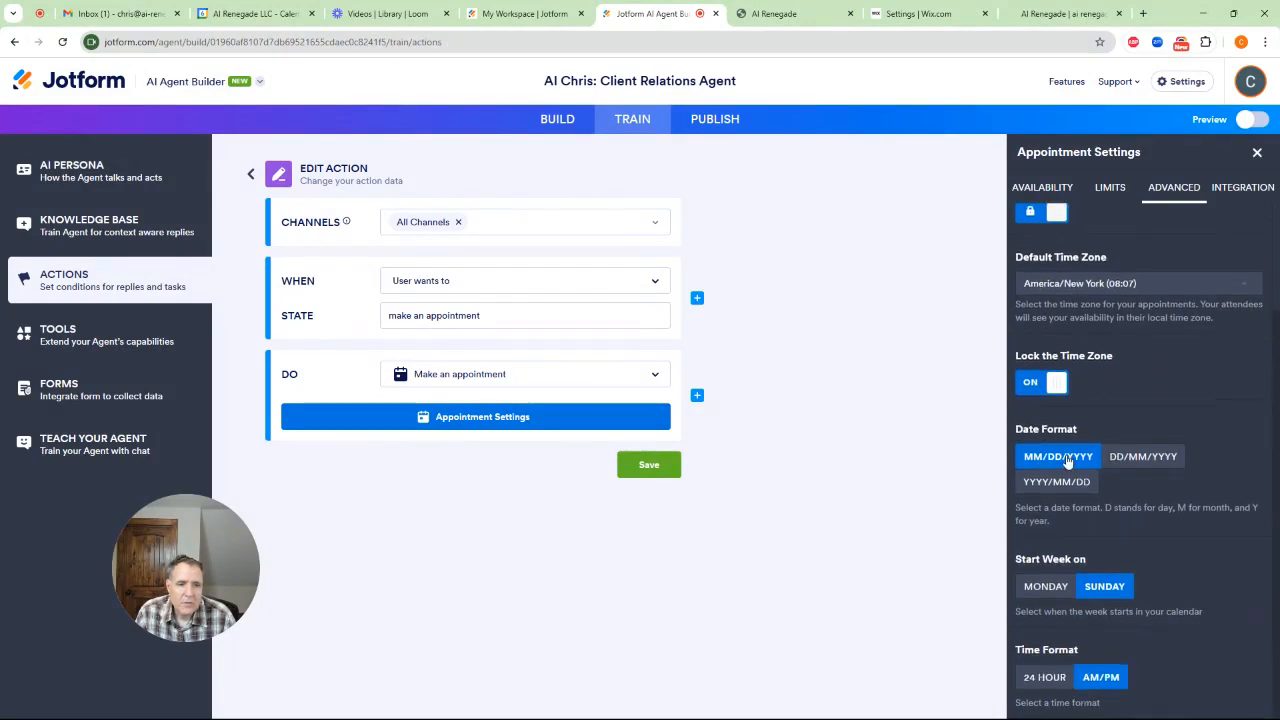
click(1046, 587)
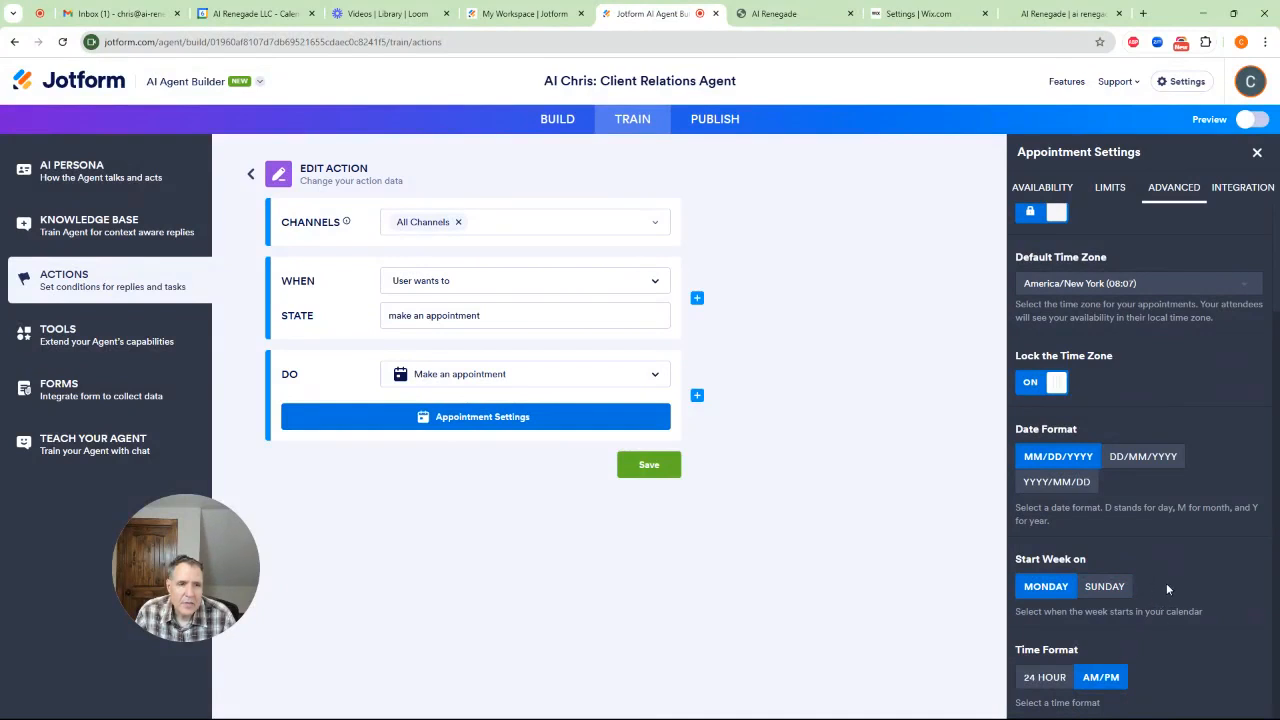
Start connecting the appointments to Google Calendar, with Create Event as the integration's action
scroll(1164, 583, up, 3)
click(1240, 187)
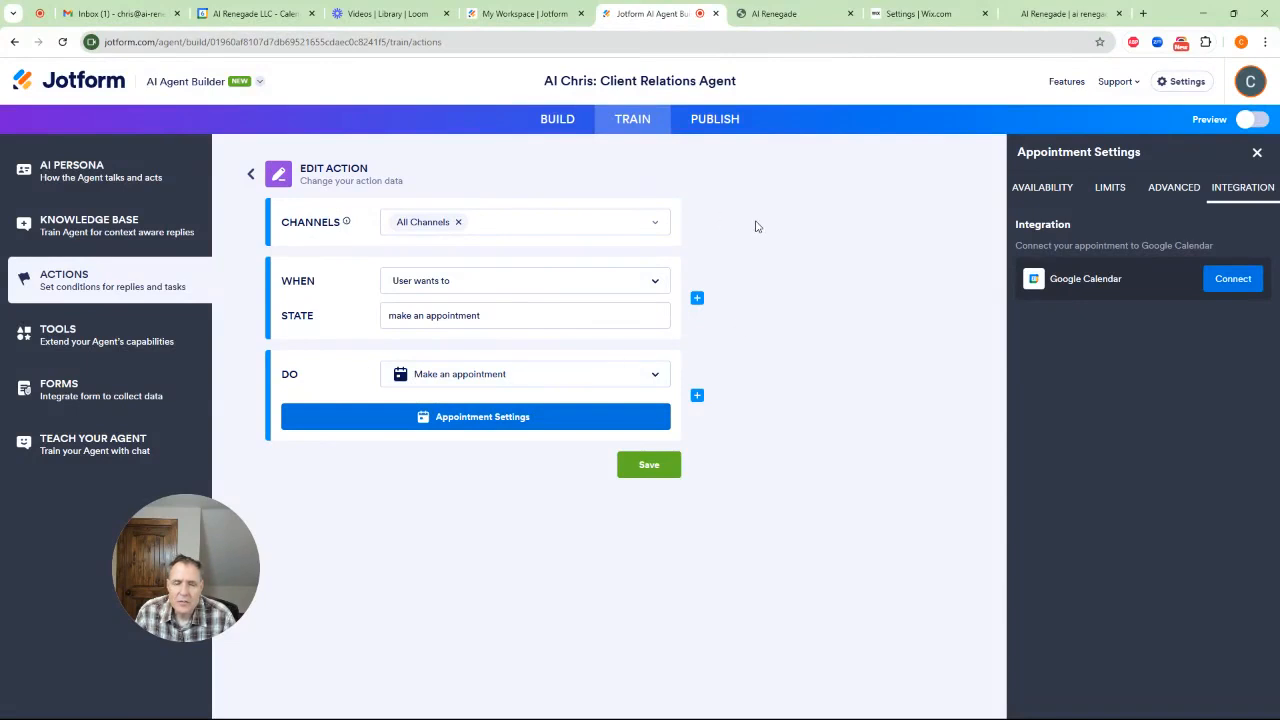
click(1232, 279)
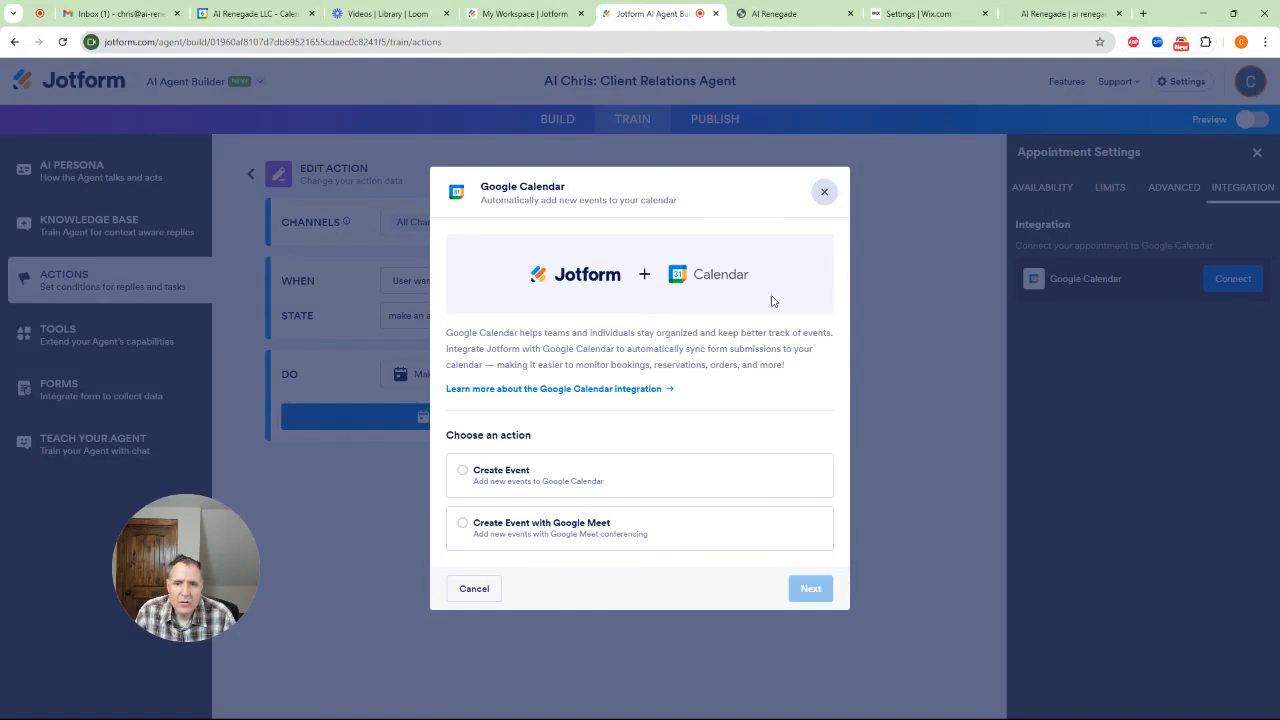
click(467, 484)
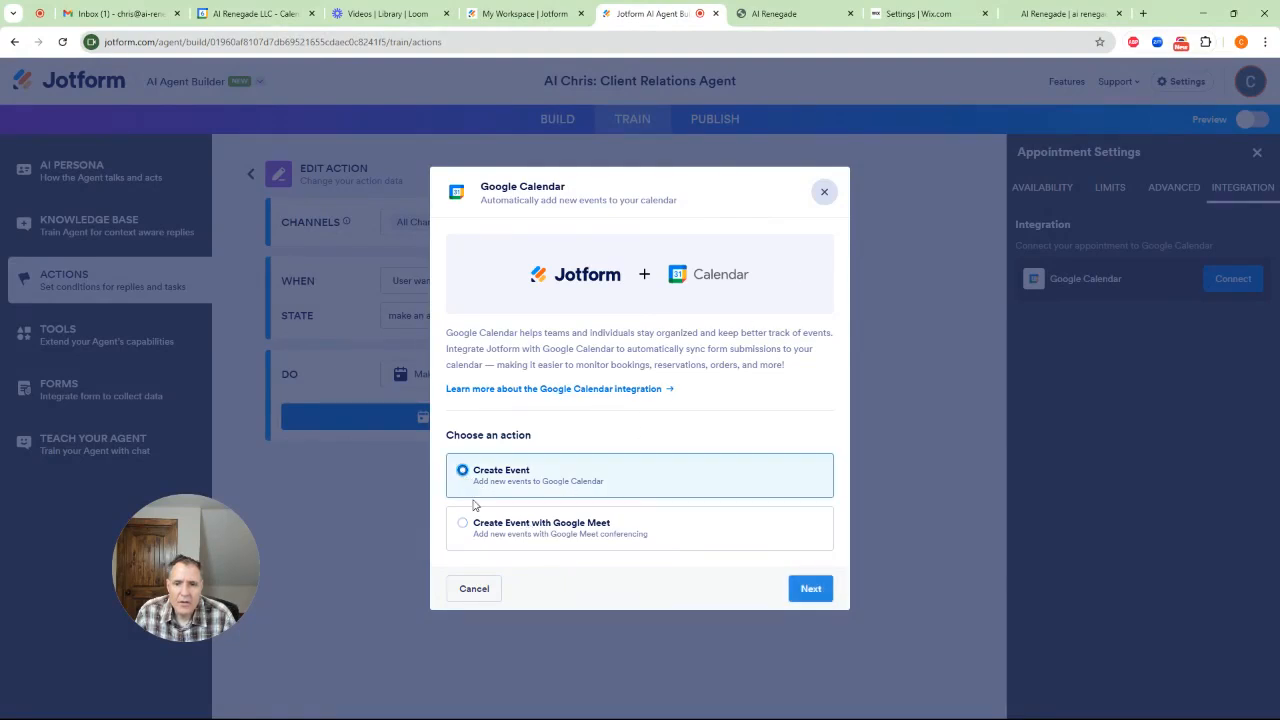
click(460, 527)
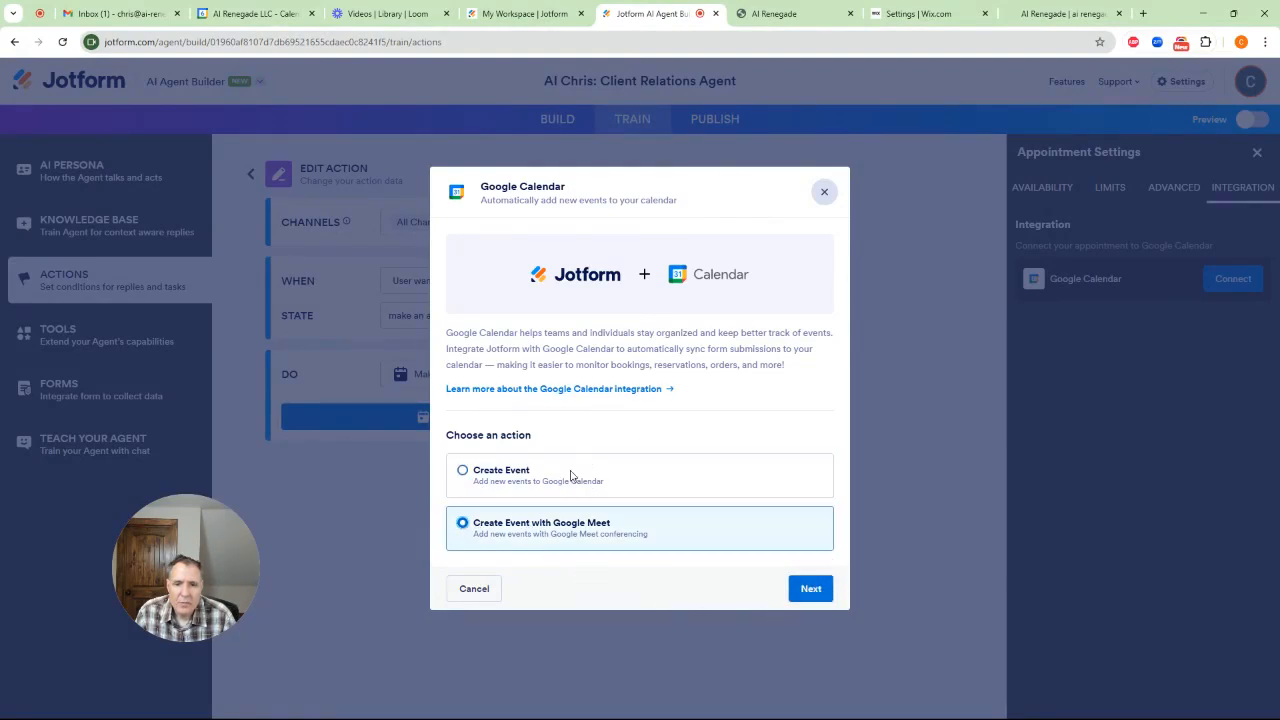
click(463, 472)
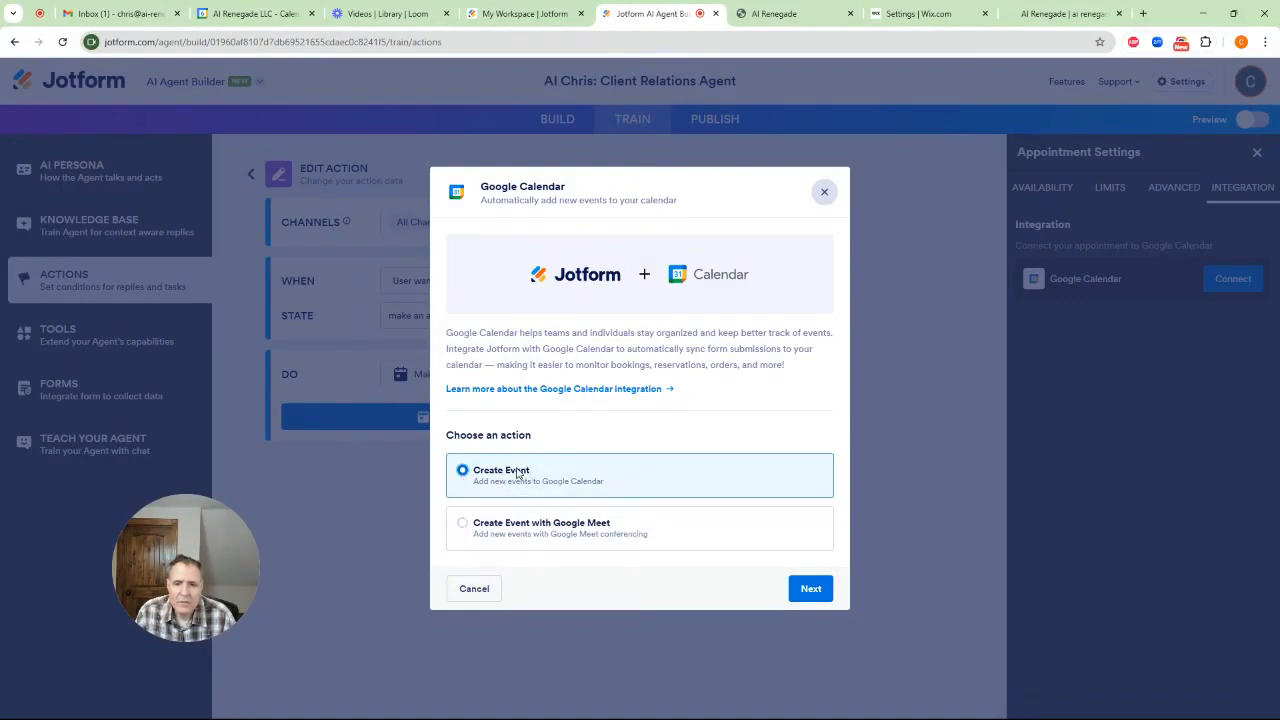
click(811, 590)
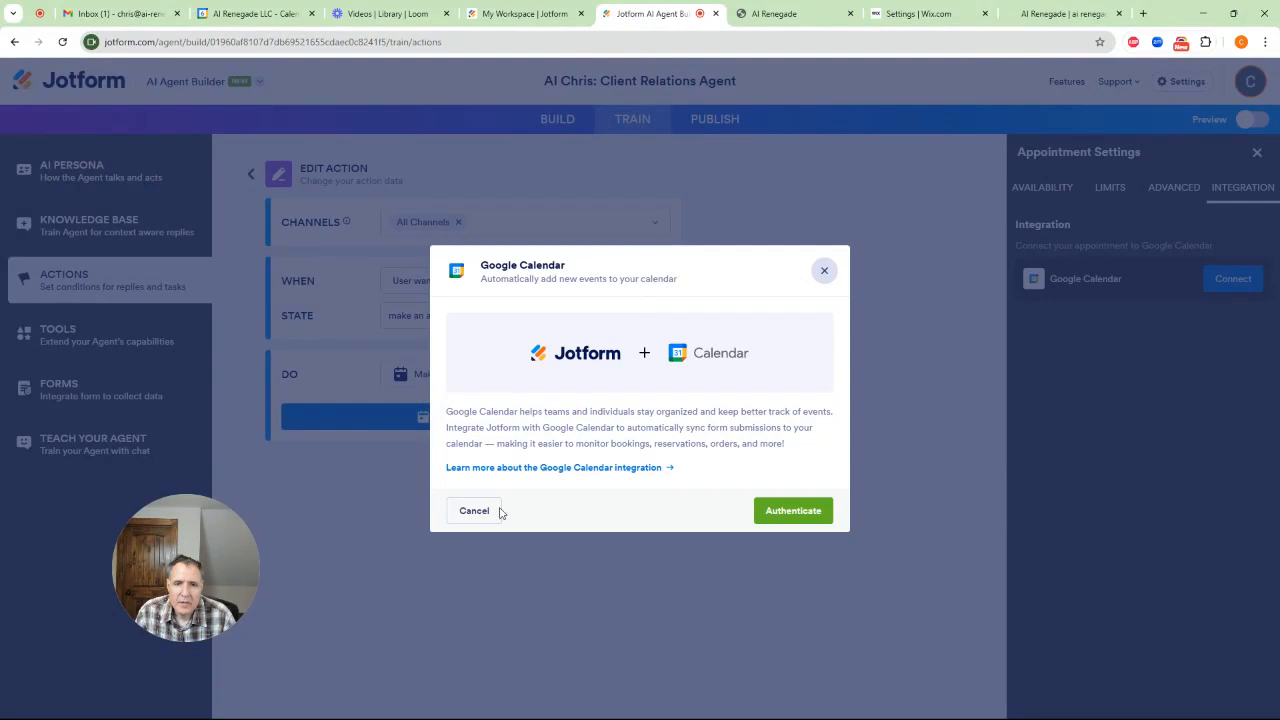
Authenticate the Google Calendar integration with the business Google account and grant Jotform access
click(784, 513)
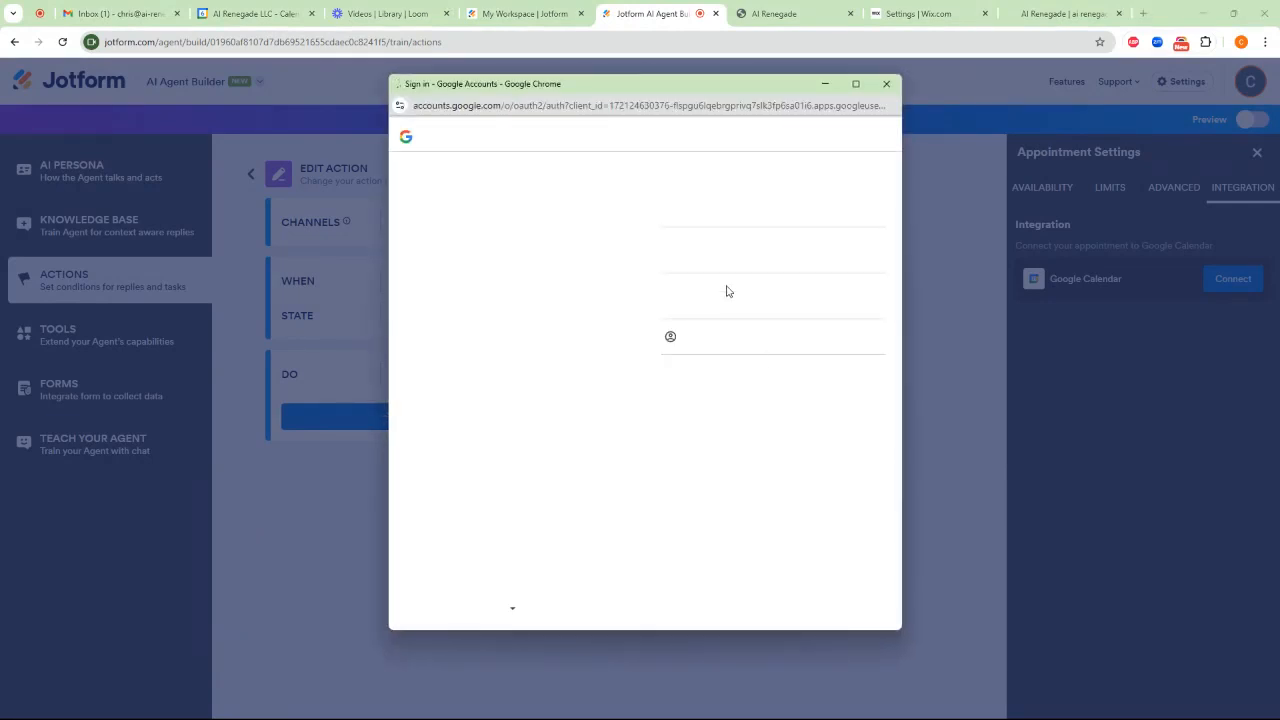
click(768, 253)
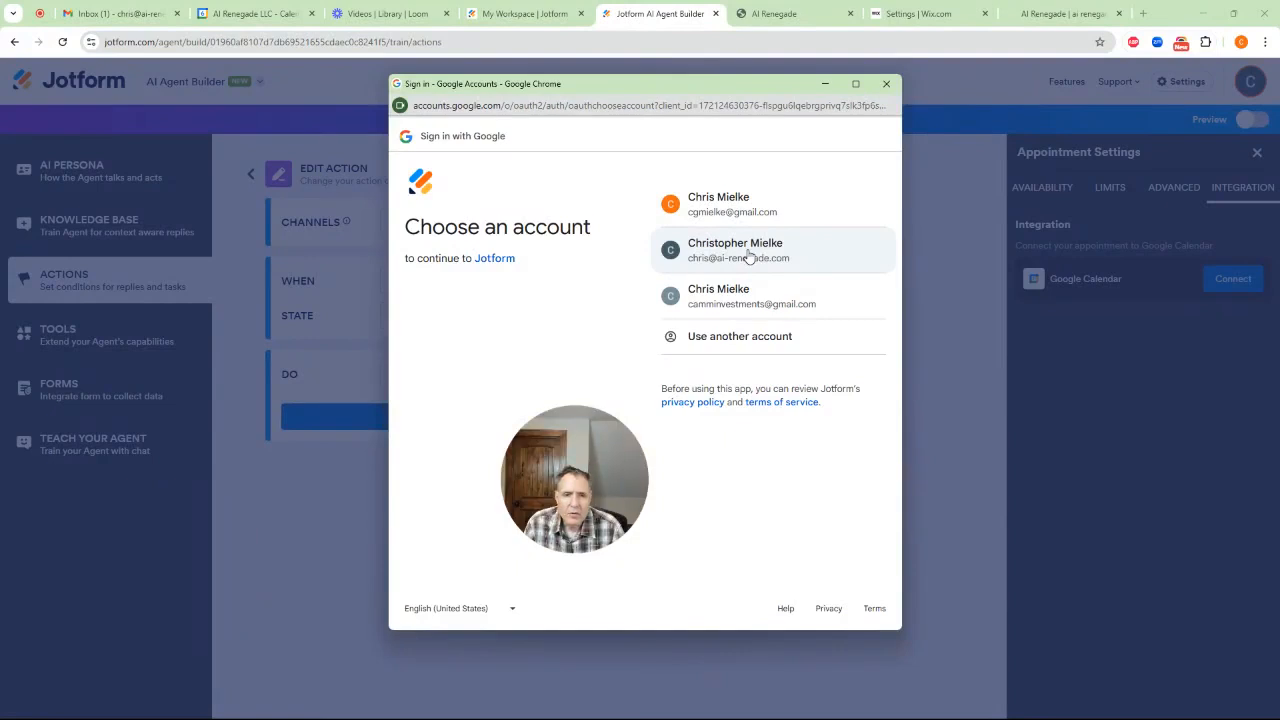
click(748, 256)
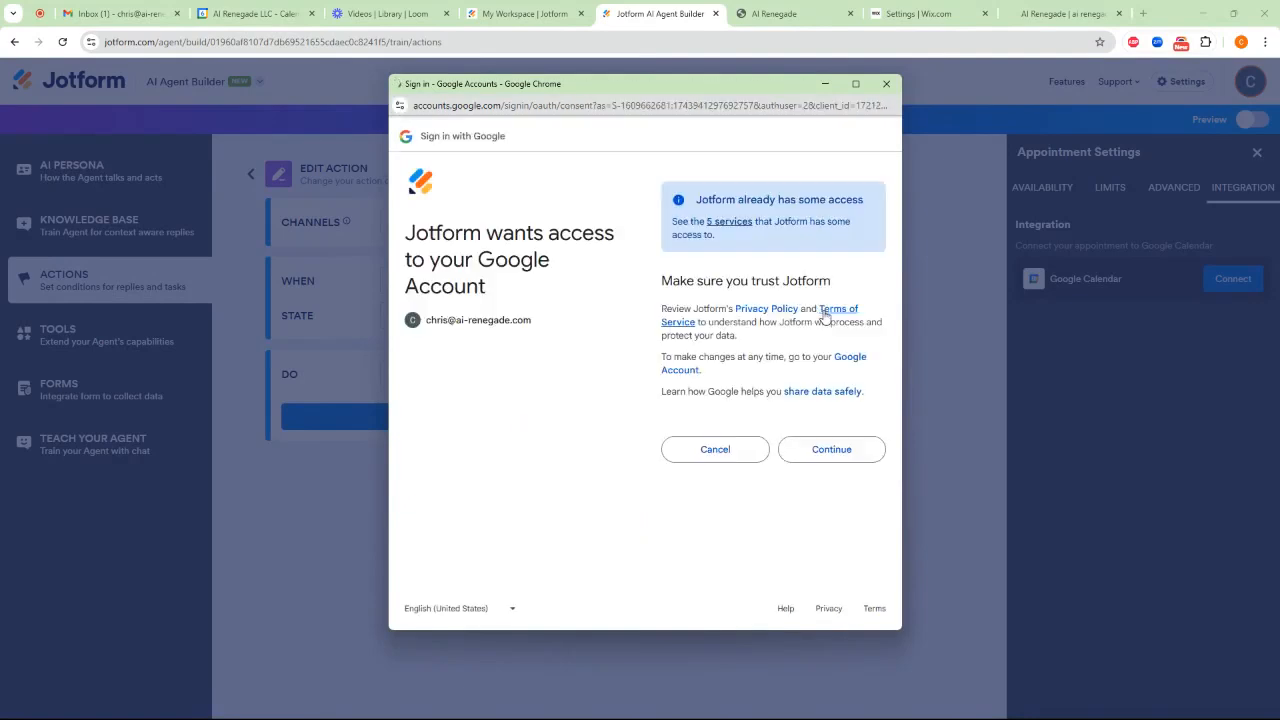
click(841, 446)
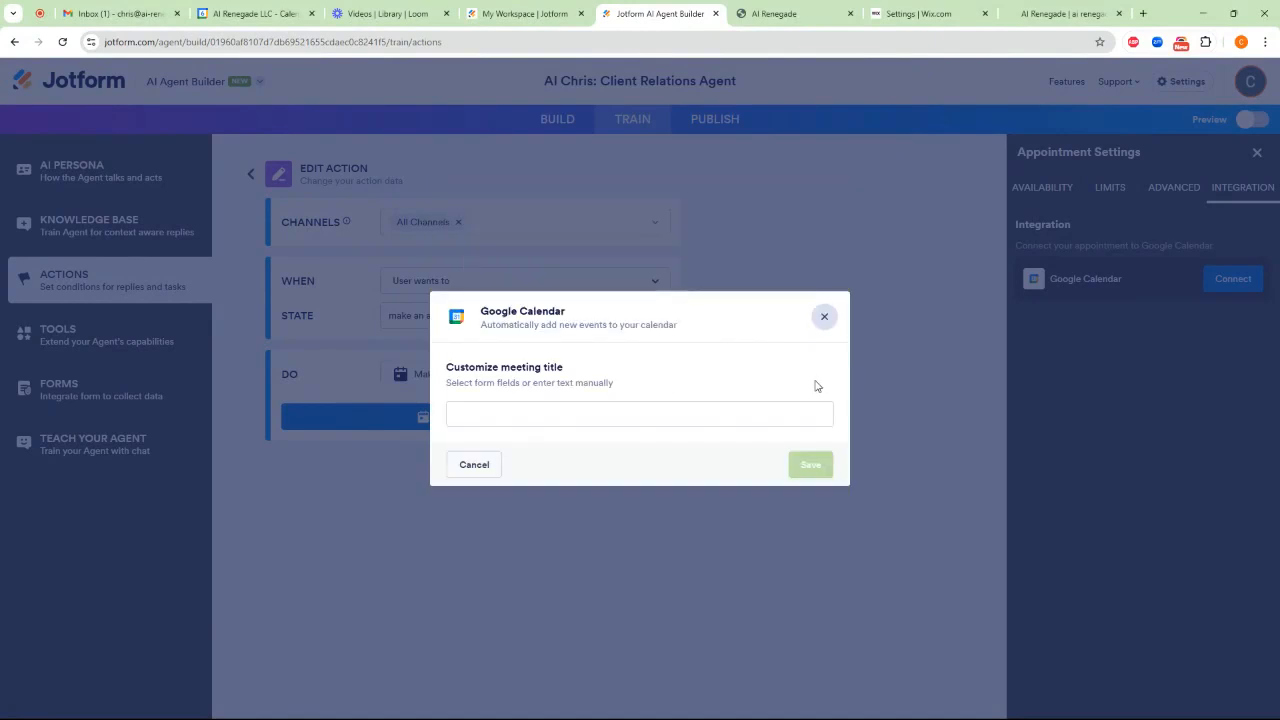
Set the Google Calendar meeting title to "Discovery Call with" followed by the host's first name, and save it
click(536, 414)
text(C)
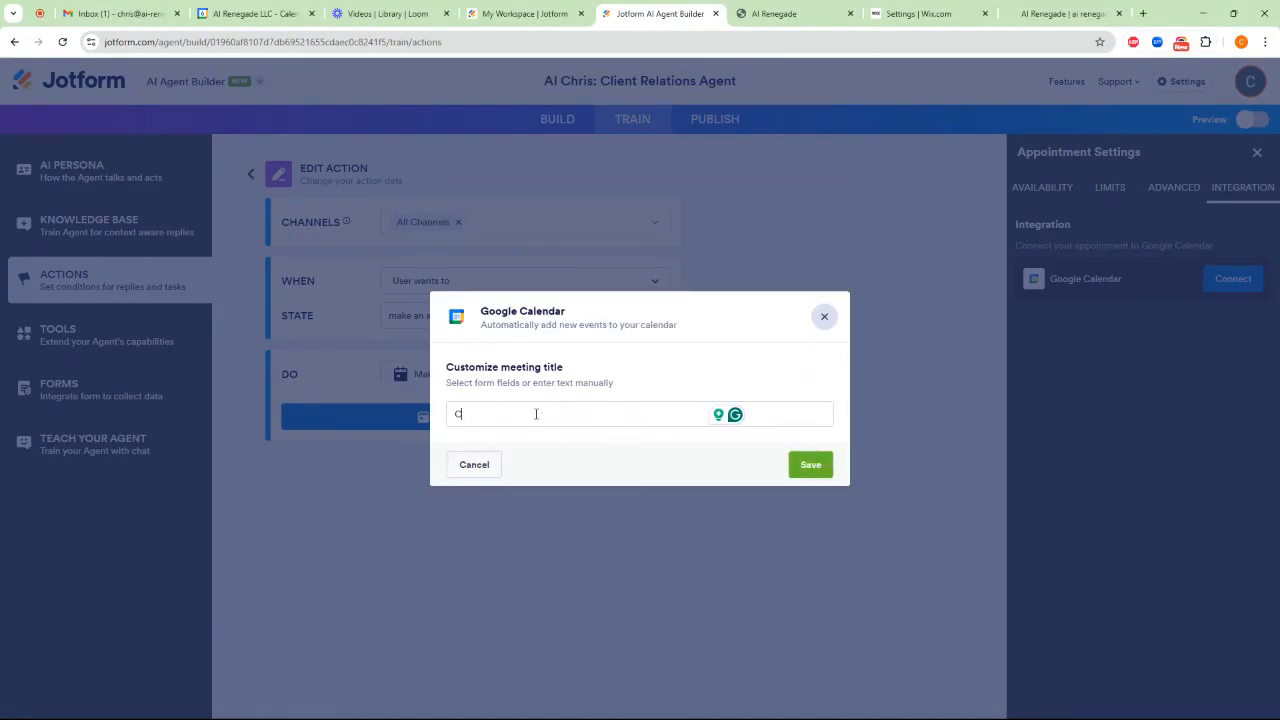
key(BackSpace)
text(Discove)
text(with Chris)
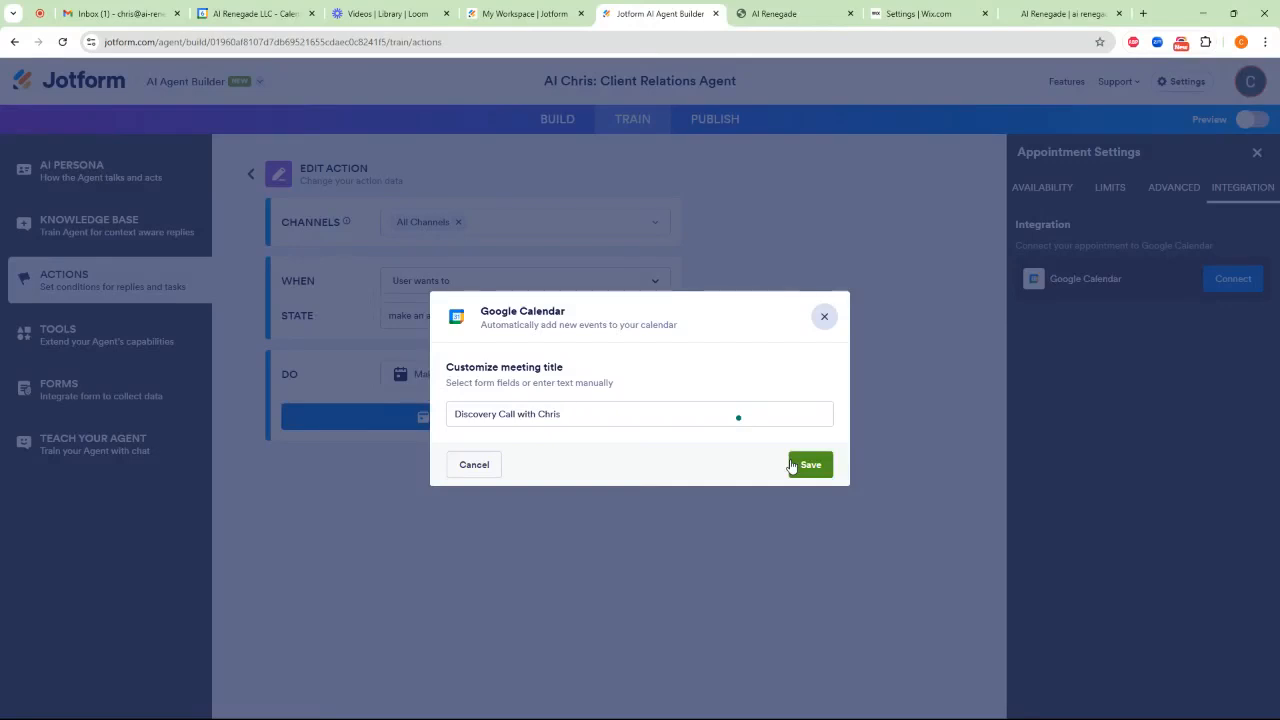
key(BackSpace)
key(BackSpace)
key(BackSpace)
key(BackSpace)
key(BackSpace)
key(BackSpace)
key(BackSpace)
key(BackSpace)
click(808, 465)
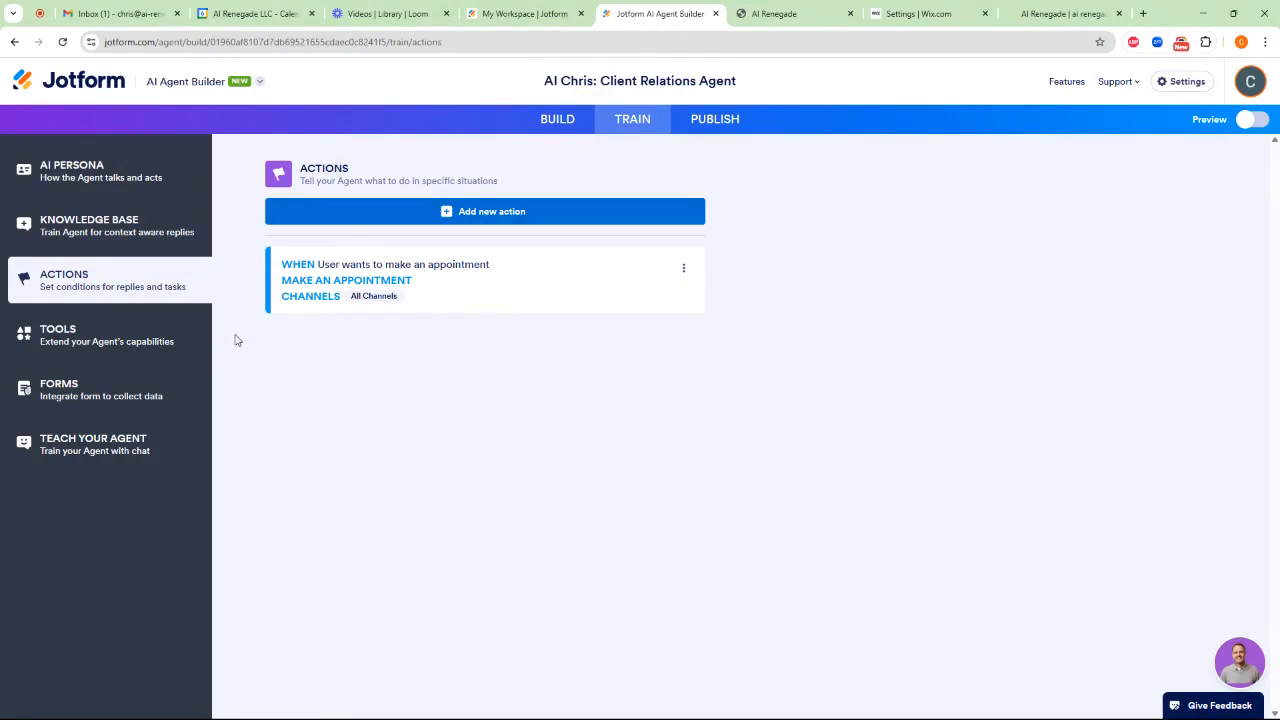
Look through the complete list of tools available to the agent, and check the form integration section
click(112, 336)
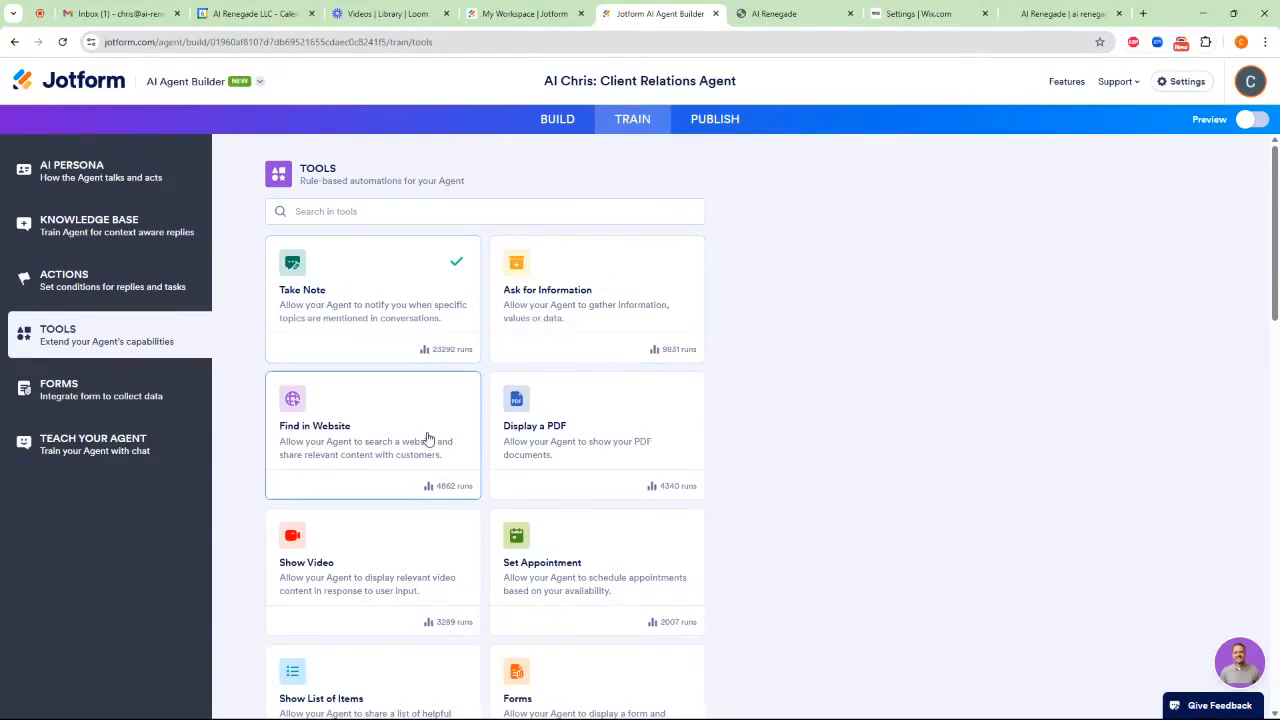
scroll(573, 365, down, 1)
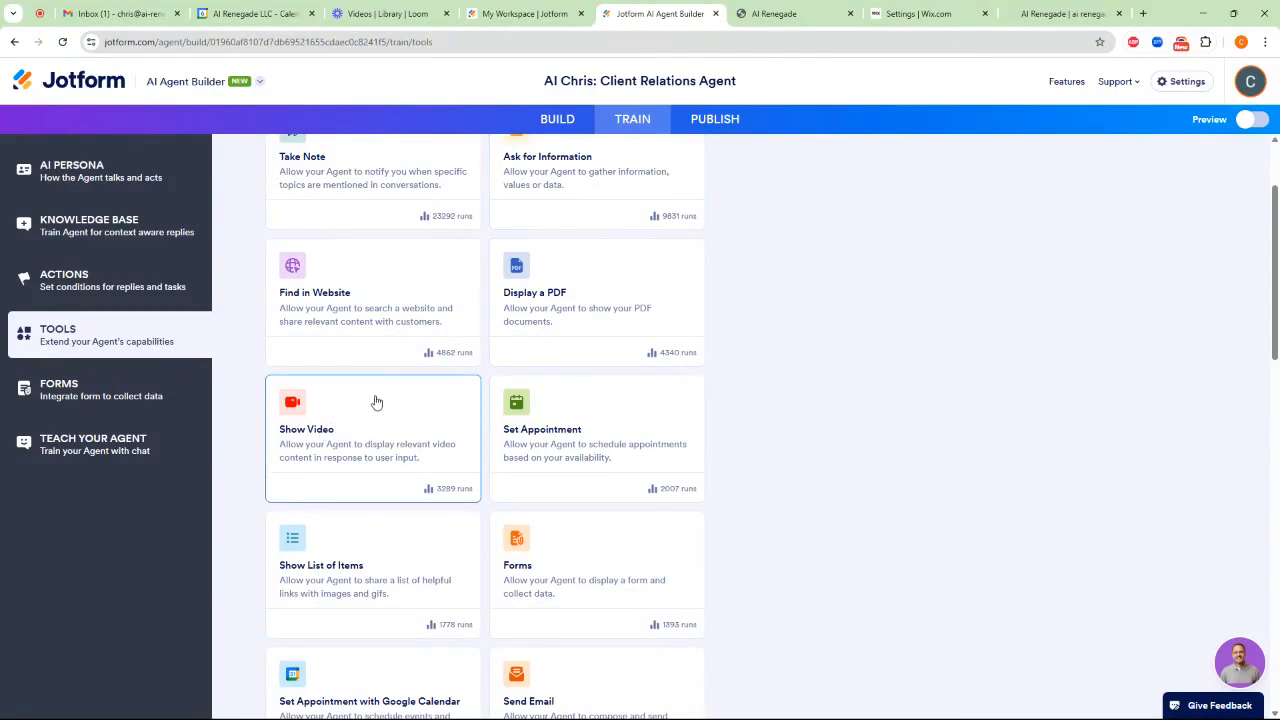
scroll(551, 305, down, 2)
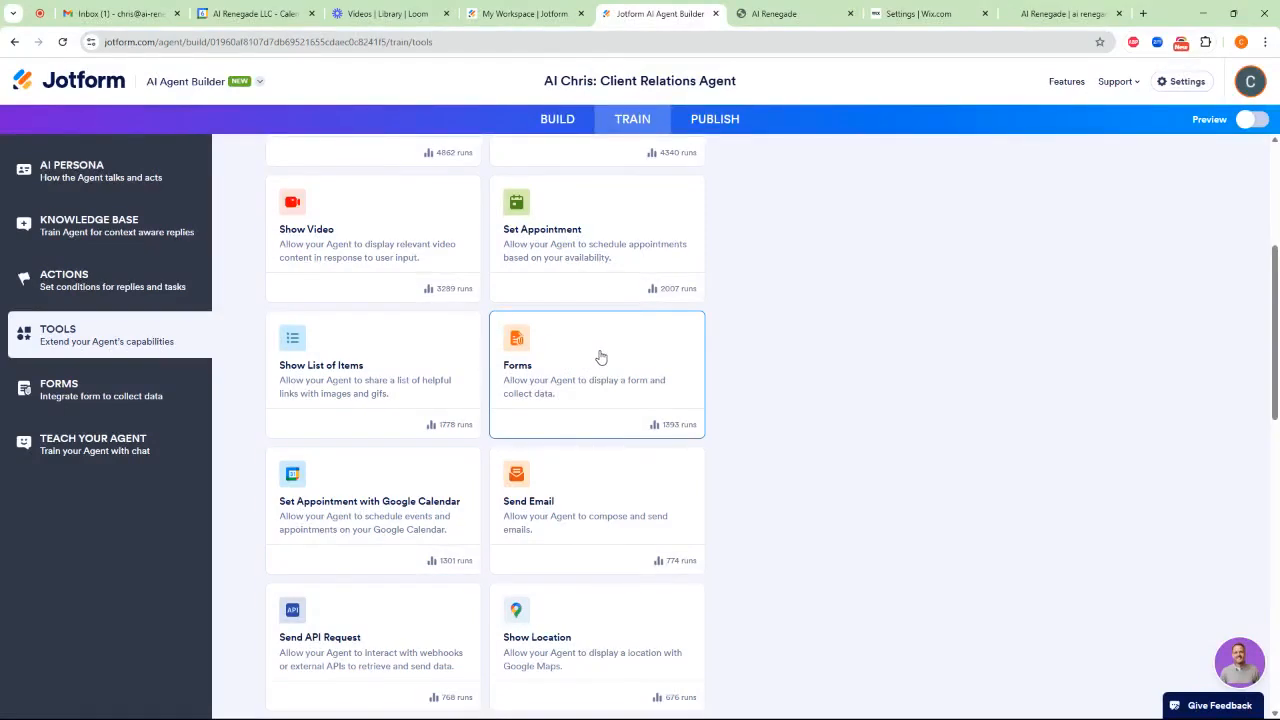
scroll(588, 463, down, 1)
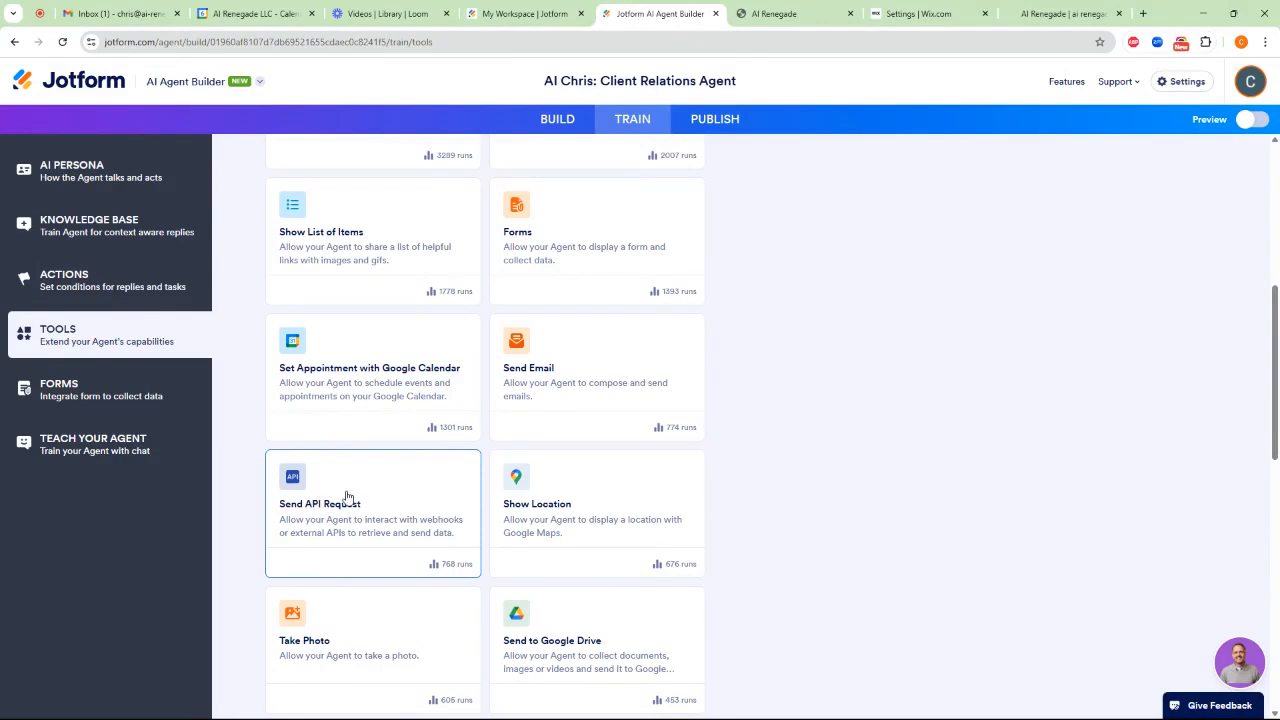
scroll(360, 485, down, 2)
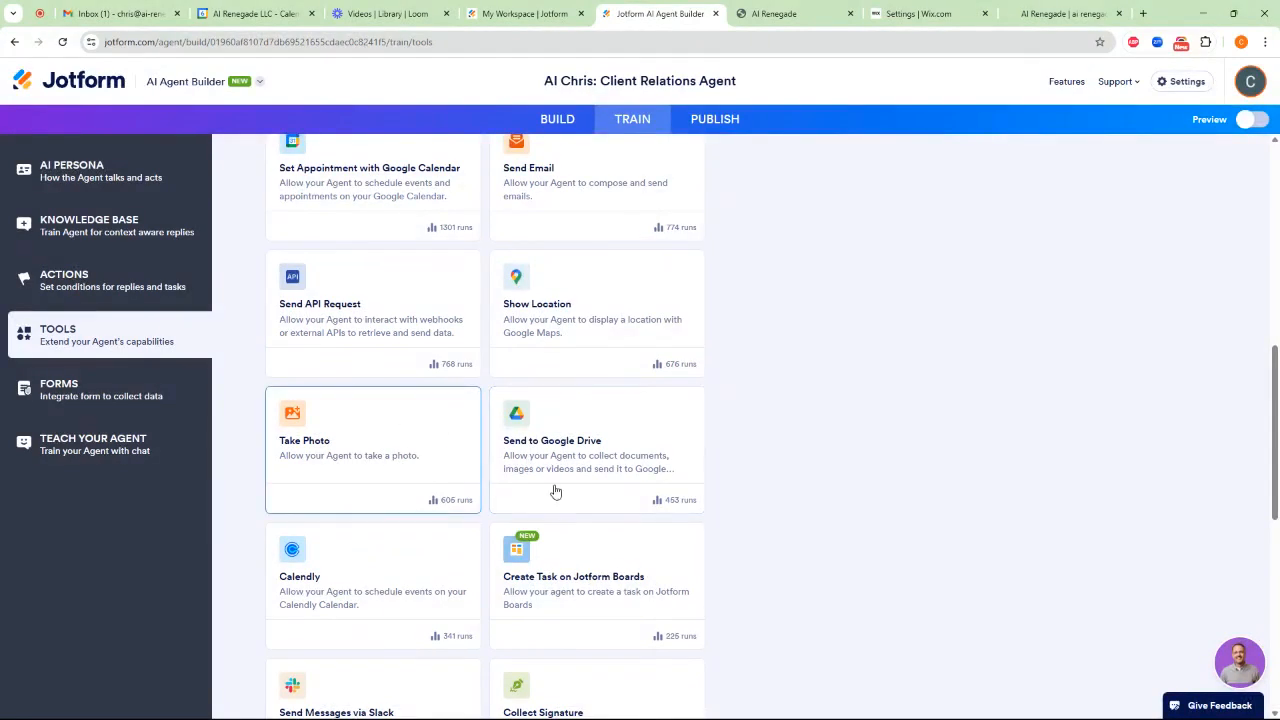
scroll(548, 545, down, 1)
scroll(545, 538, down, 1)
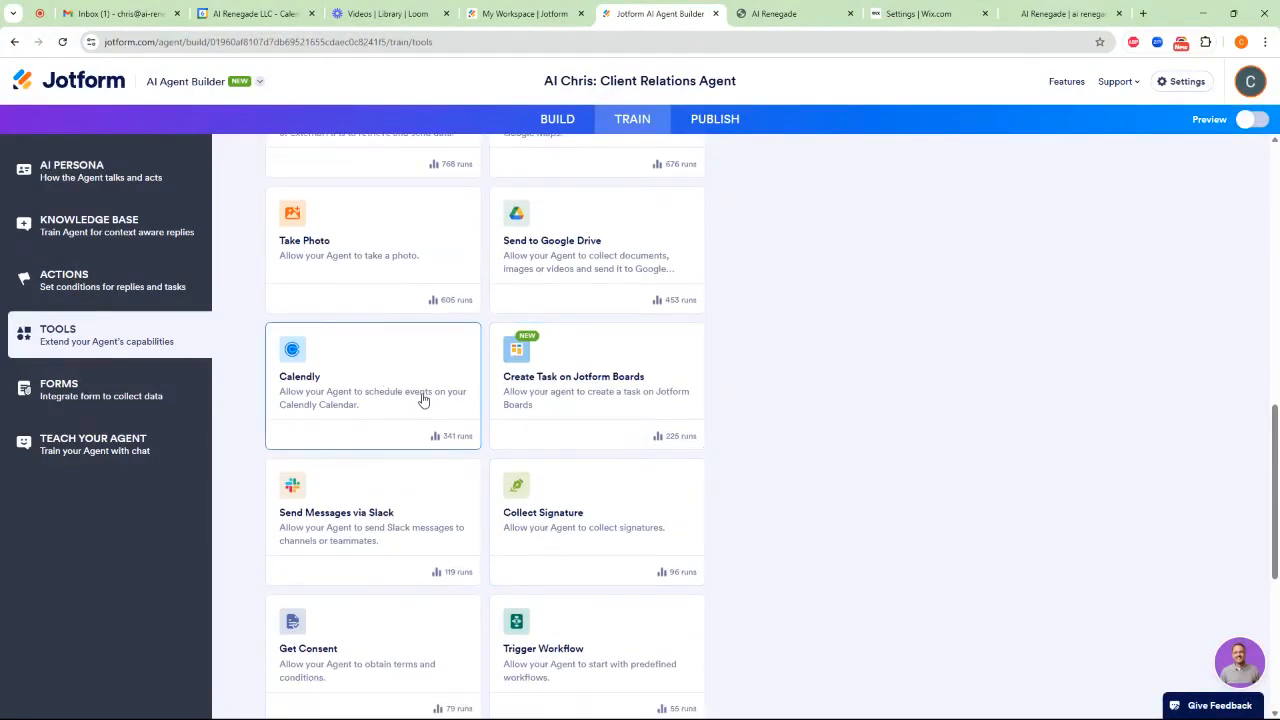
scroll(585, 530, down, 1)
scroll(400, 474, down, 2)
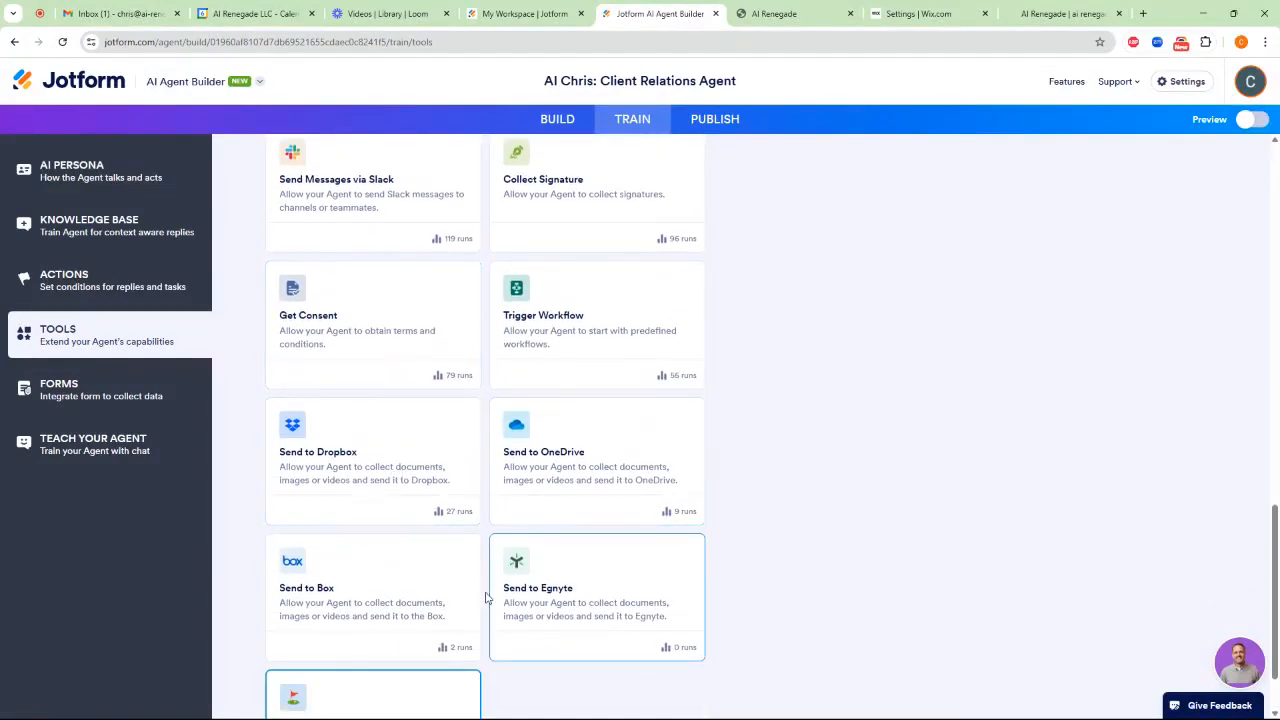
scroll(540, 610, down, 1)
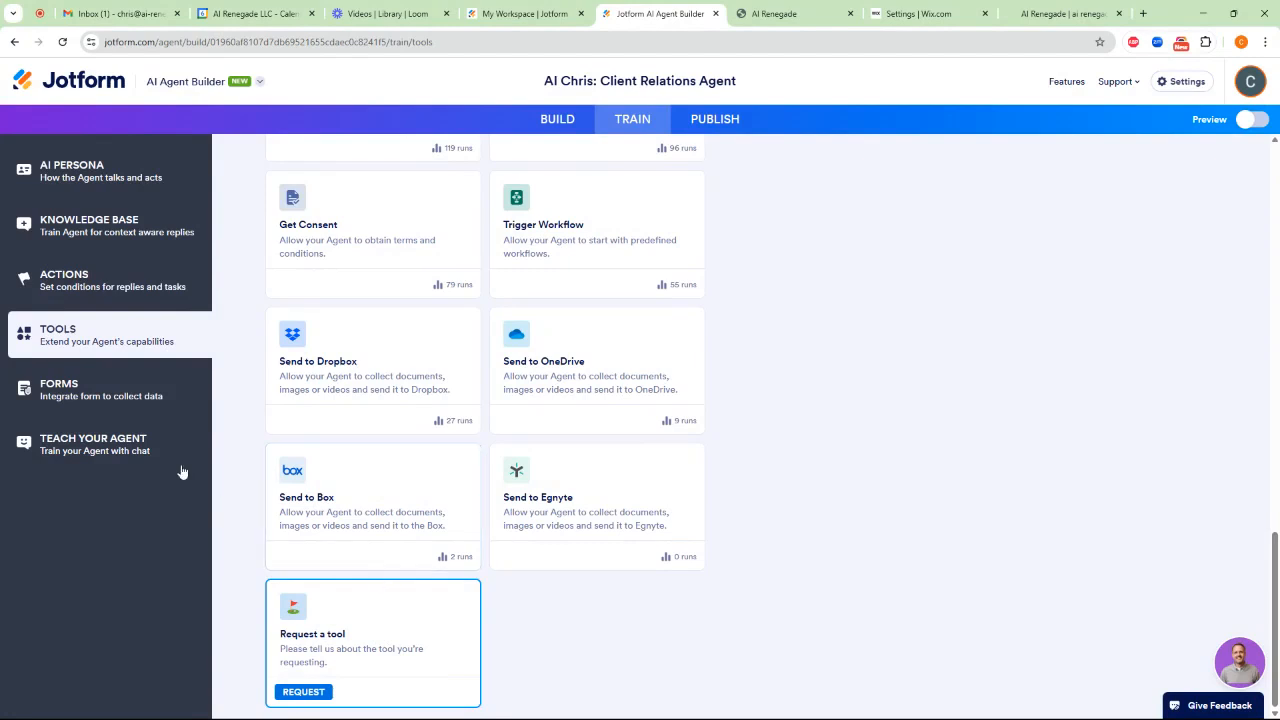
click(74, 396)
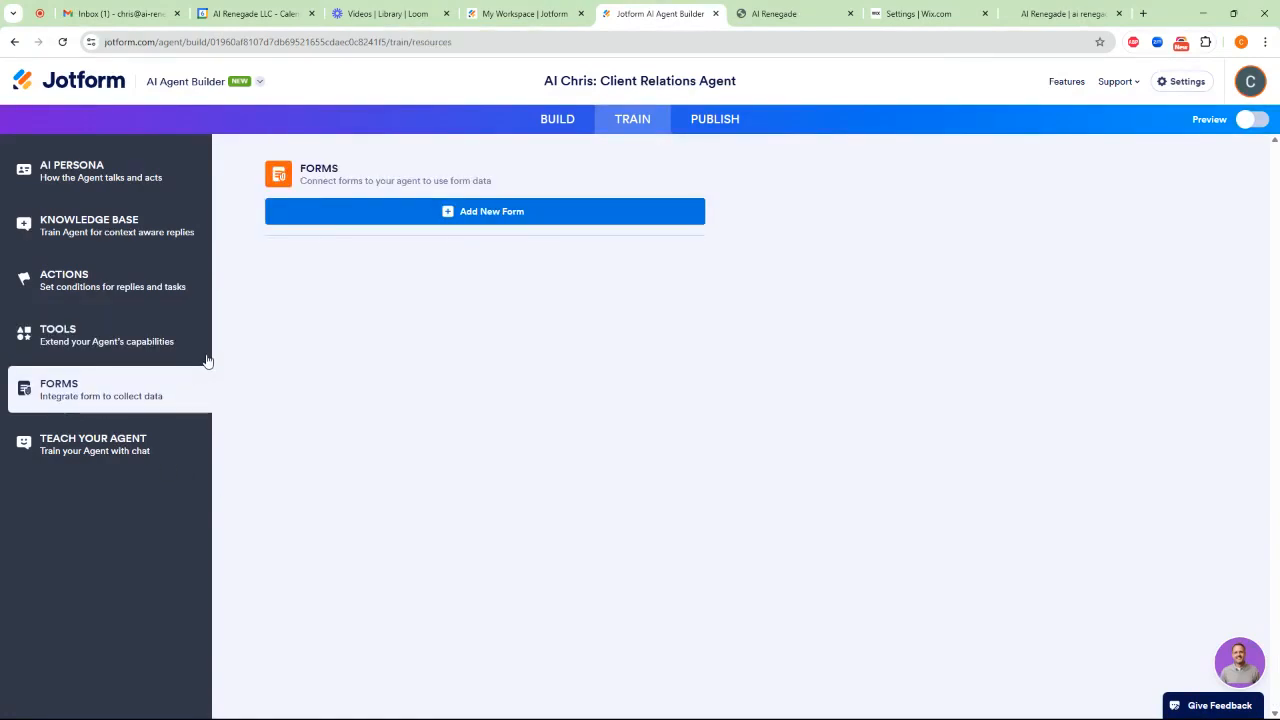
In the agent's teaching chat, send the message "I'd like to know what your services are."
click(111, 445)
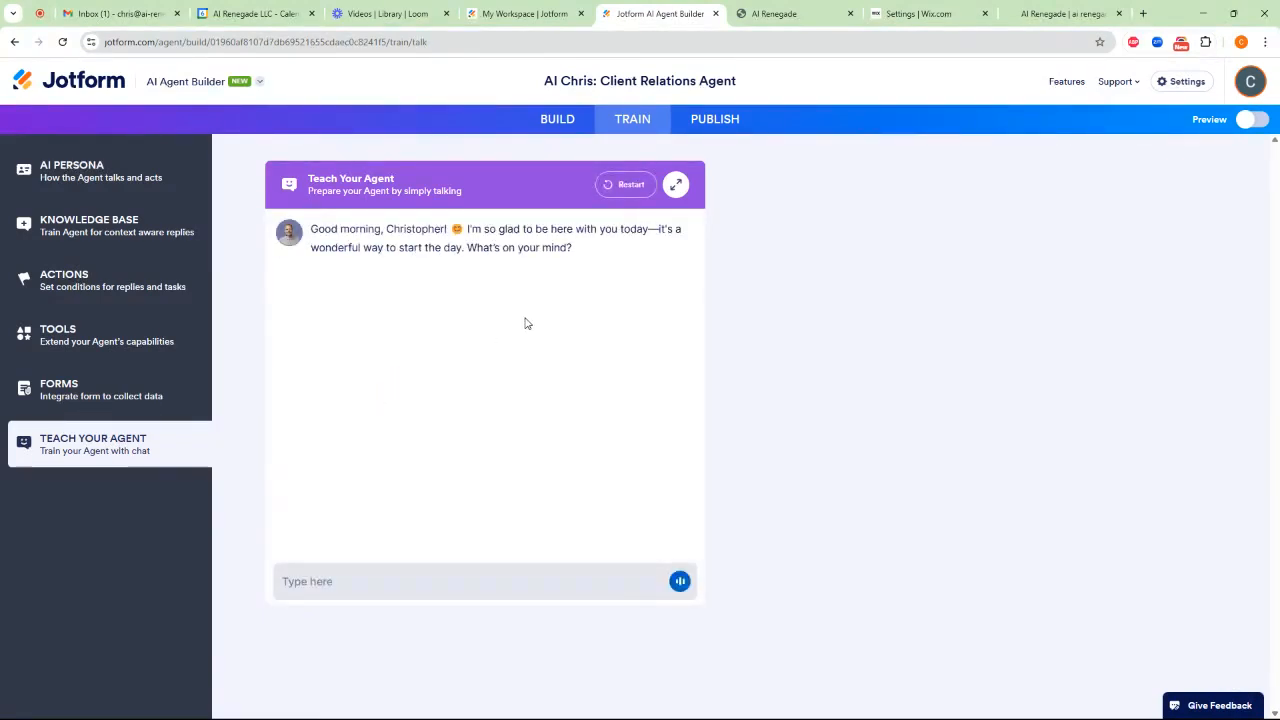
click(332, 581)
text(I'd like to know what your )
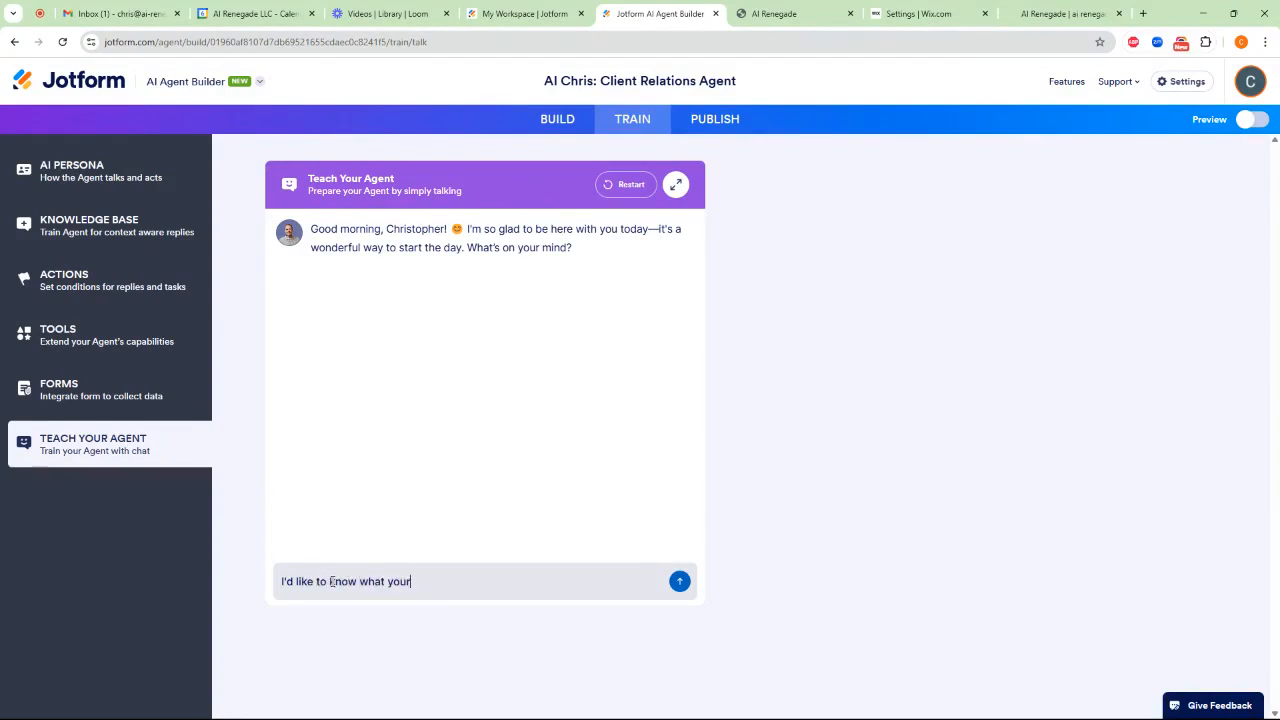
text(produc)
key(BackSpace)
key(BackSpace)
key(BackSpace)
key(BackSpace)
key(BackSpace)
key(BackSpace)
key(BackSpace)
key(BackSpace)
key(BackSpace)
key(BackSpace)
key(BackSpace)
key(BackSpace)
text(services are.)
key(Return)
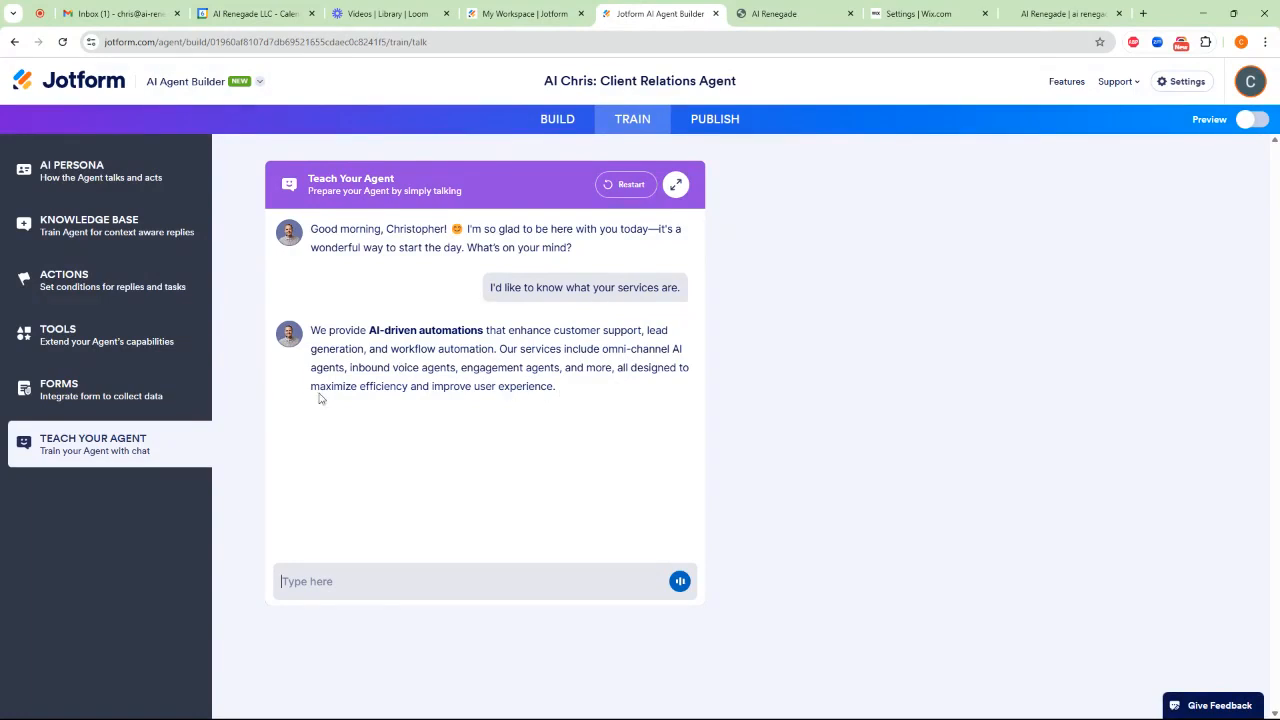
Ask the agent "What process do you use?" in the teaching chat
text(What proces)
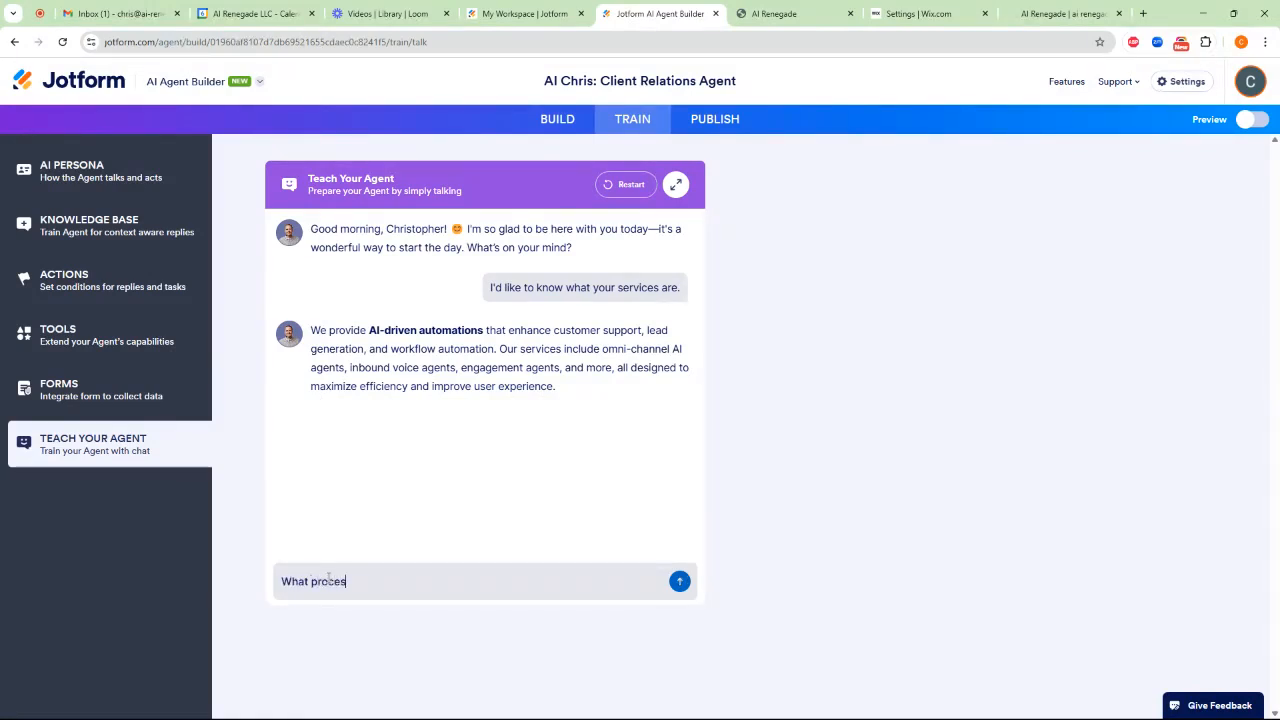
text(s do you use?)
key(Return)
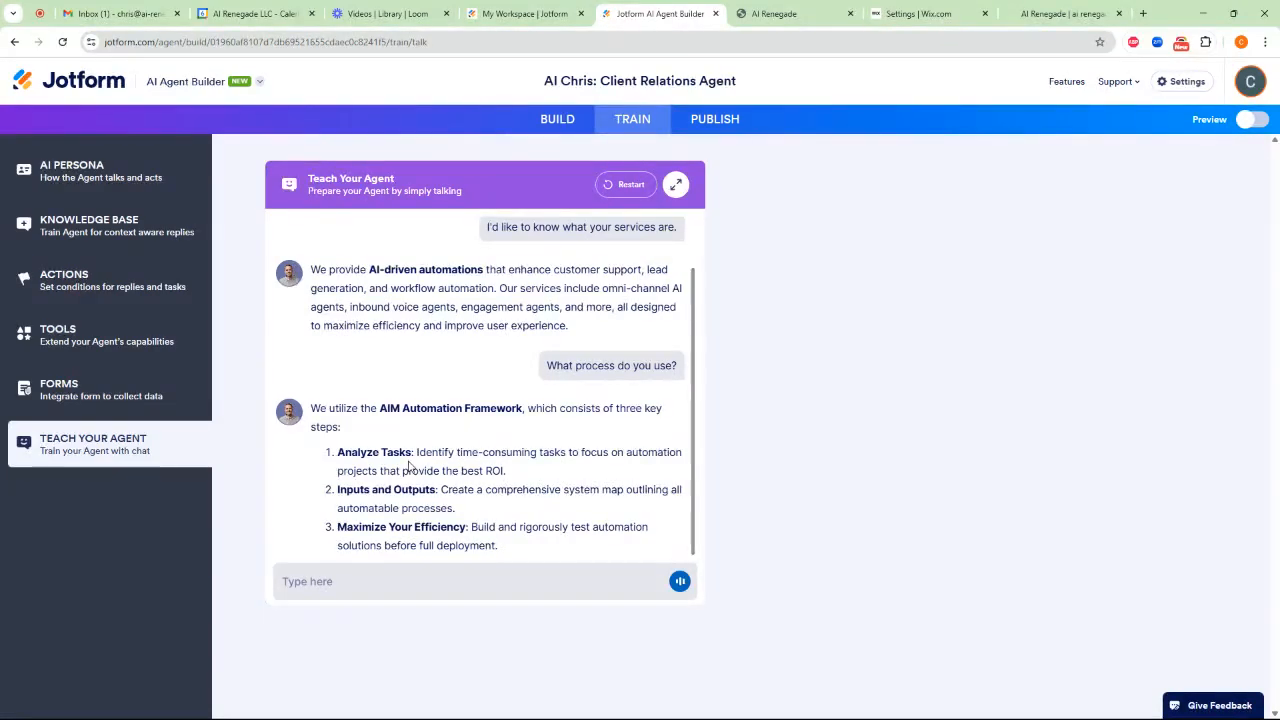
Instruct the agent in the chat: "We're not offering engagement agents at this time. Do not mention them."
click(370, 585)
text(We're not offering engagement agents at th)
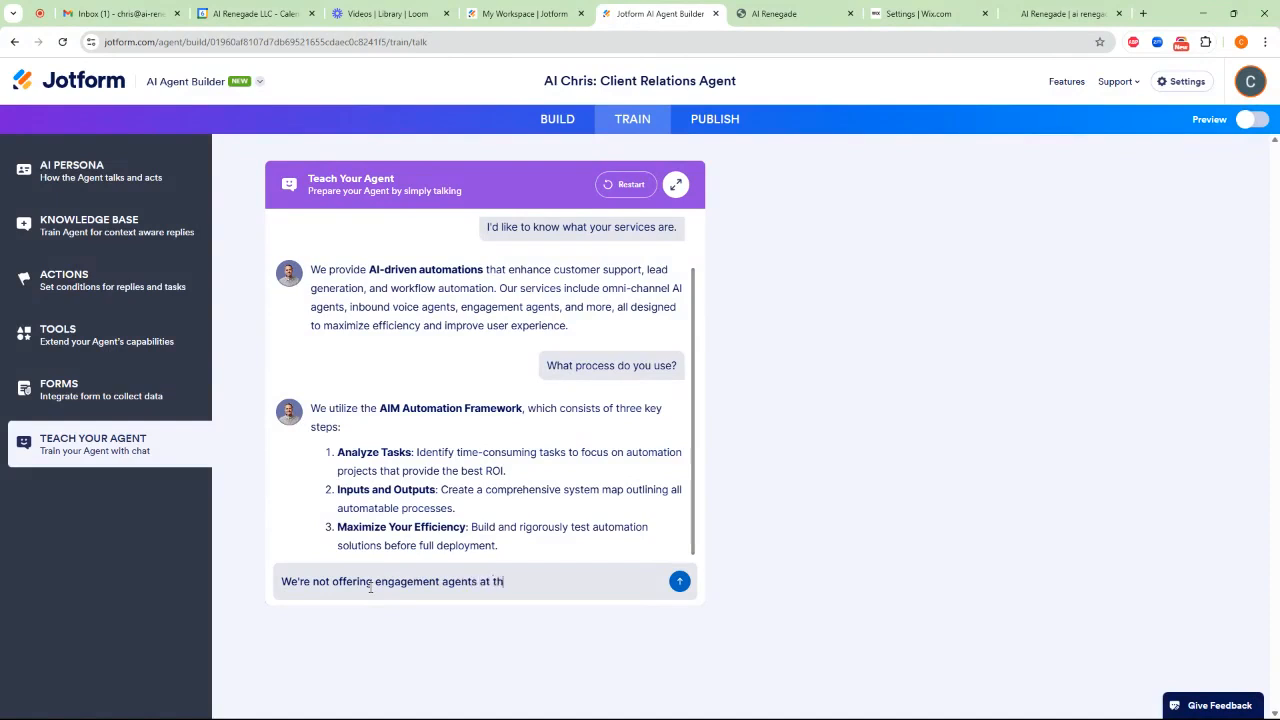
text(is time. Do not mention them.)
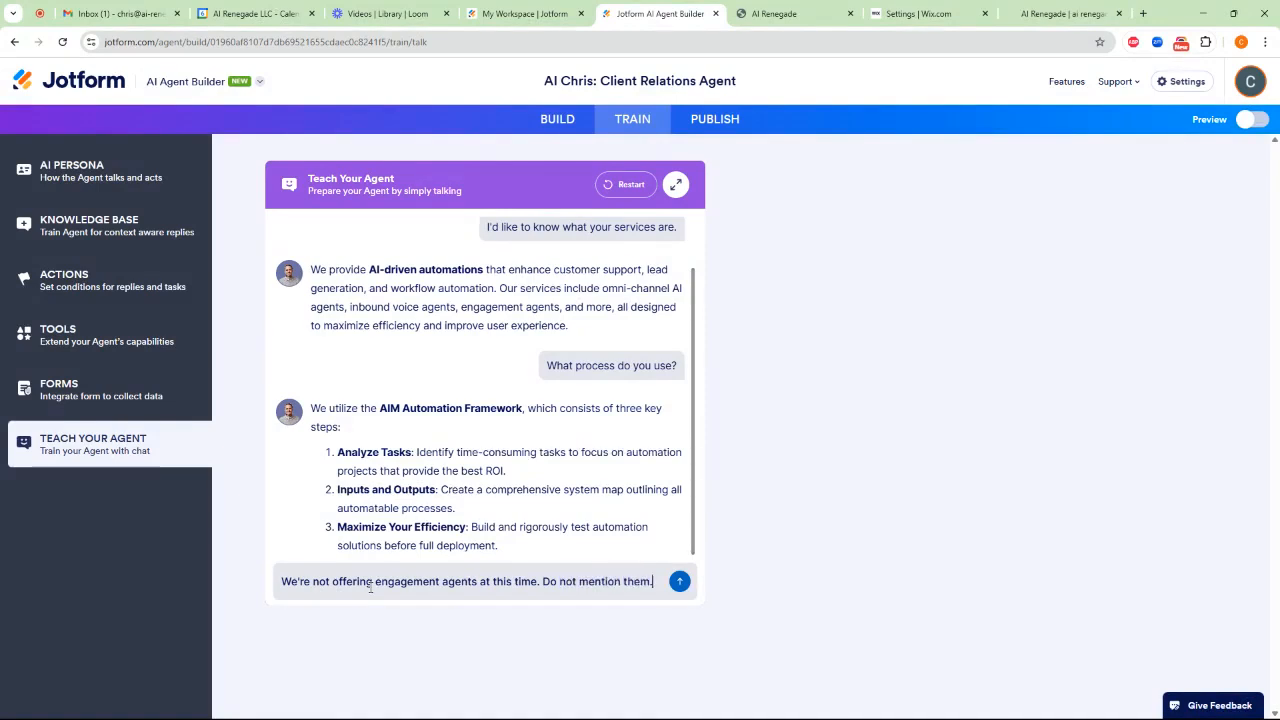
key(Return)
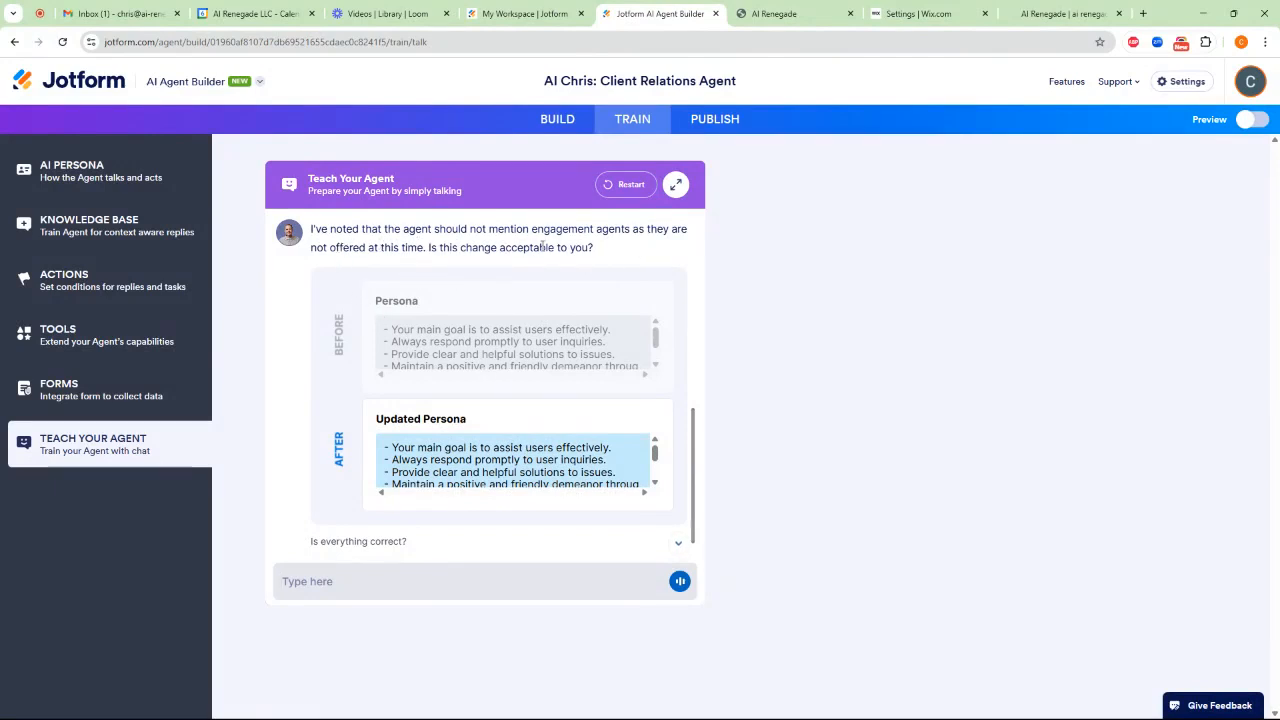
Review the proposed persona update about engagement agents and approve it
mouse_move(656, 452)
mouse_down()
mouse_move(657, 472)
mouse_move(656, 448)
mouse_up()
scroll(522, 480, down, 3)
click(679, 544)
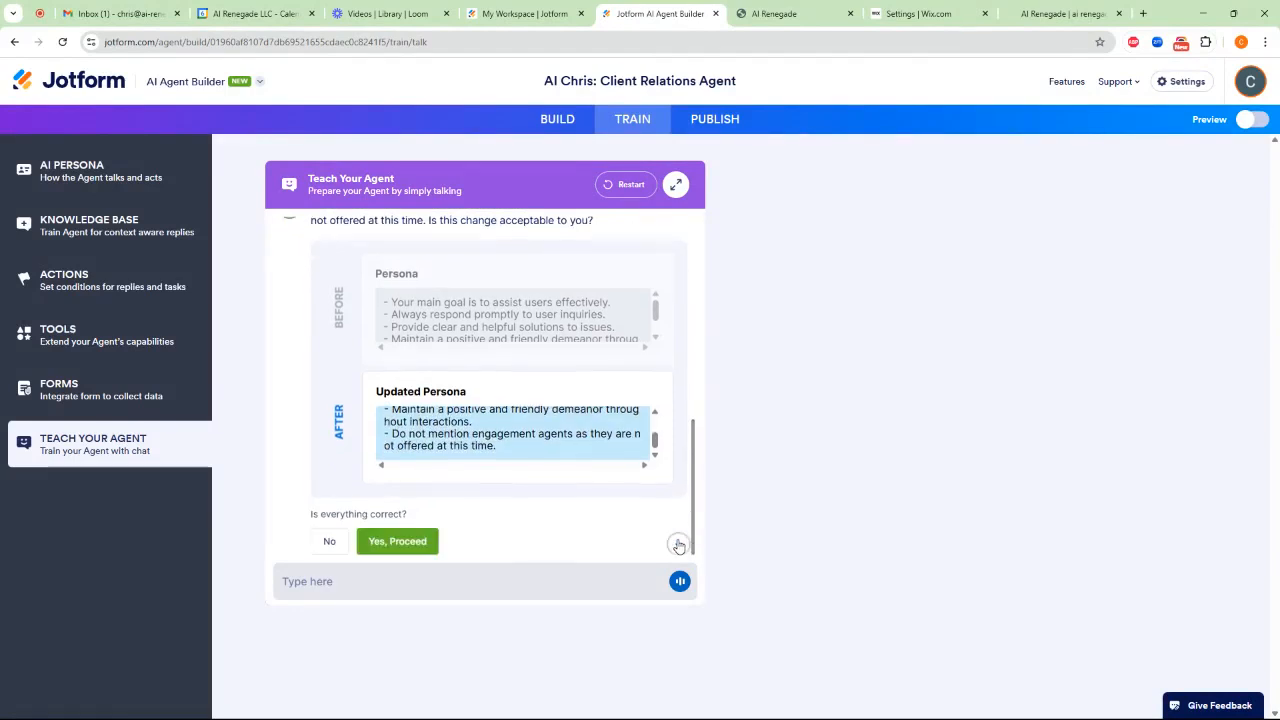
click(408, 543)
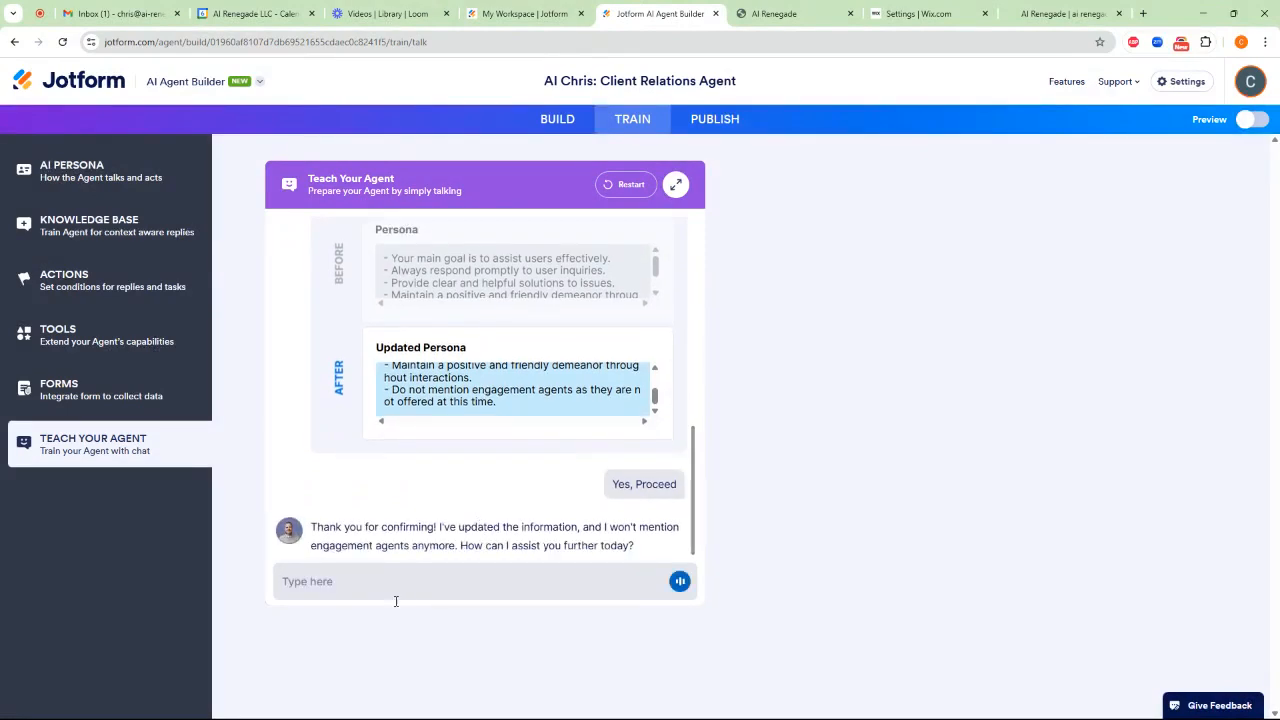
Test the new instruction by asking the agent "Do you offer engagement agents?"
text(Do you offer engagement)
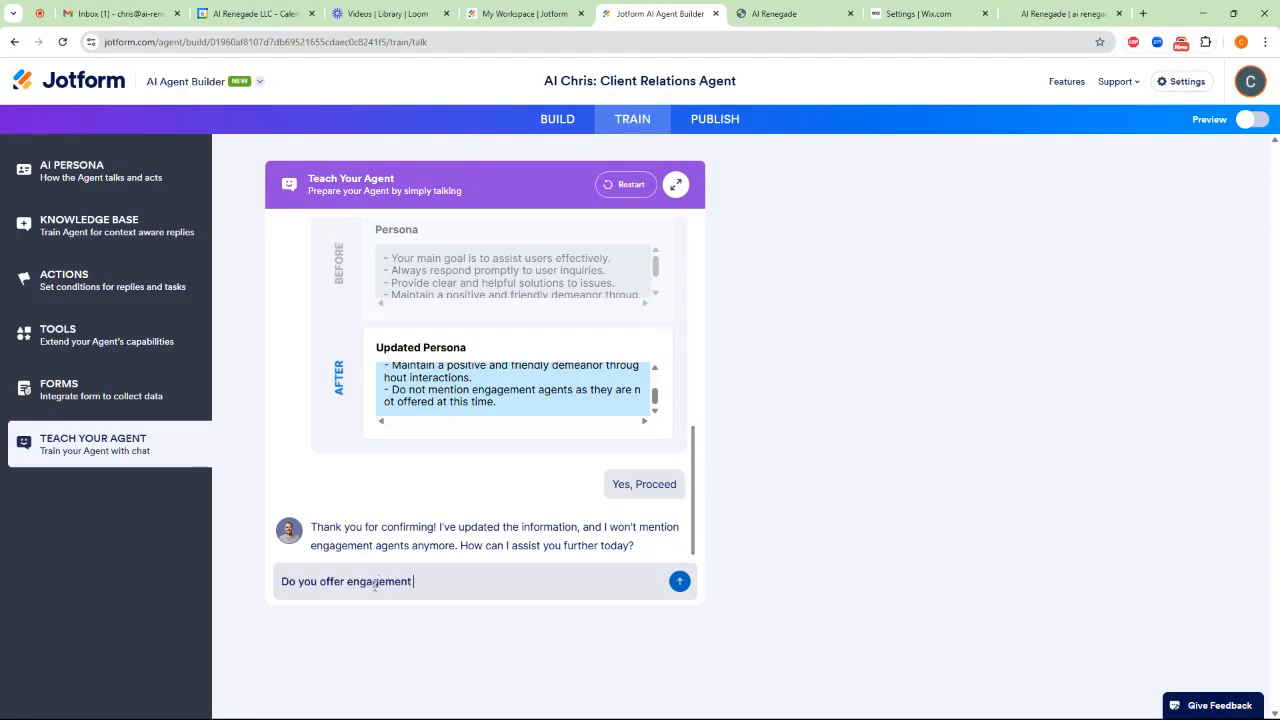
key(Return)
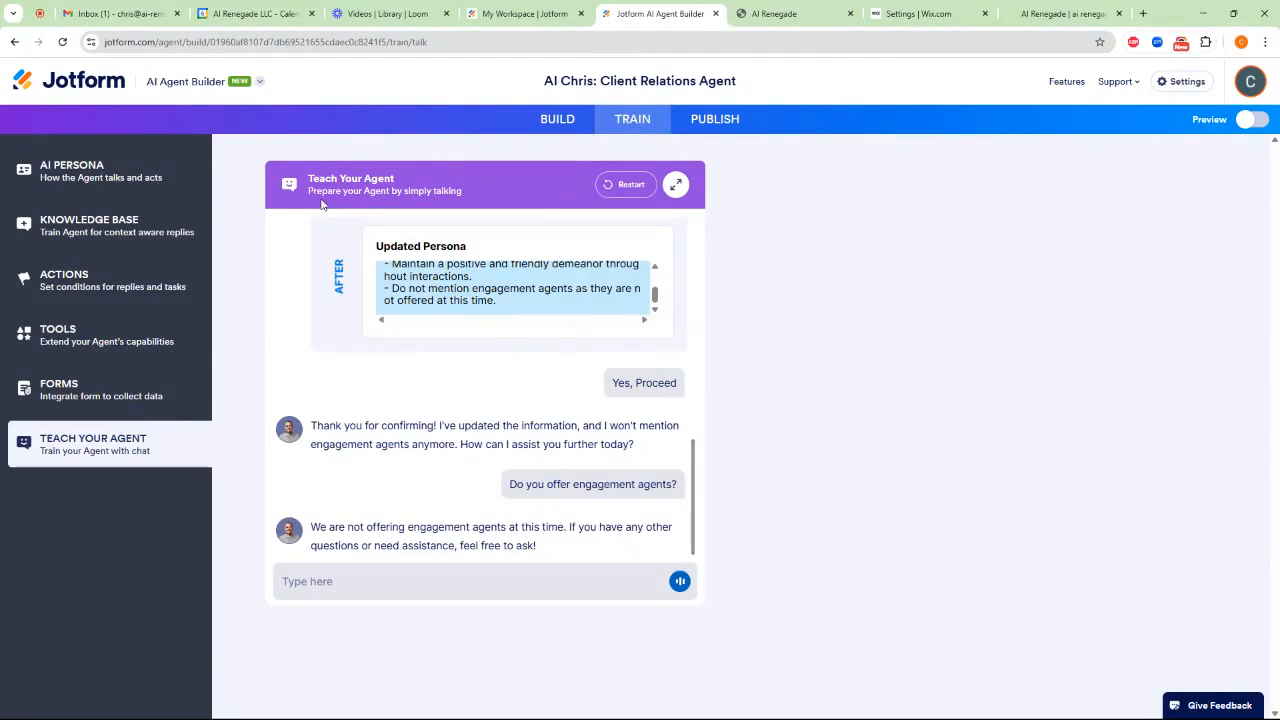
Review the agent's publishing channels: chatbot, phone, voice, SMS, WhatsApp, Zoom, presentation and Messenger
click(716, 121)
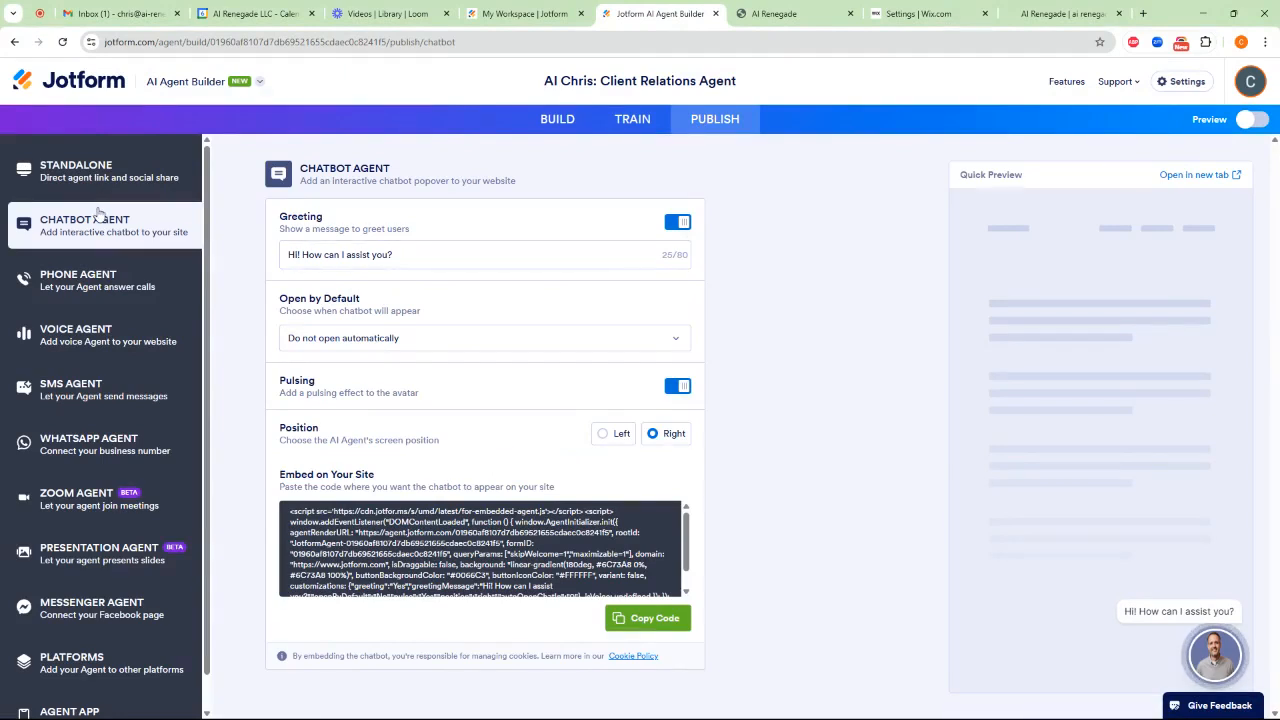
click(112, 290)
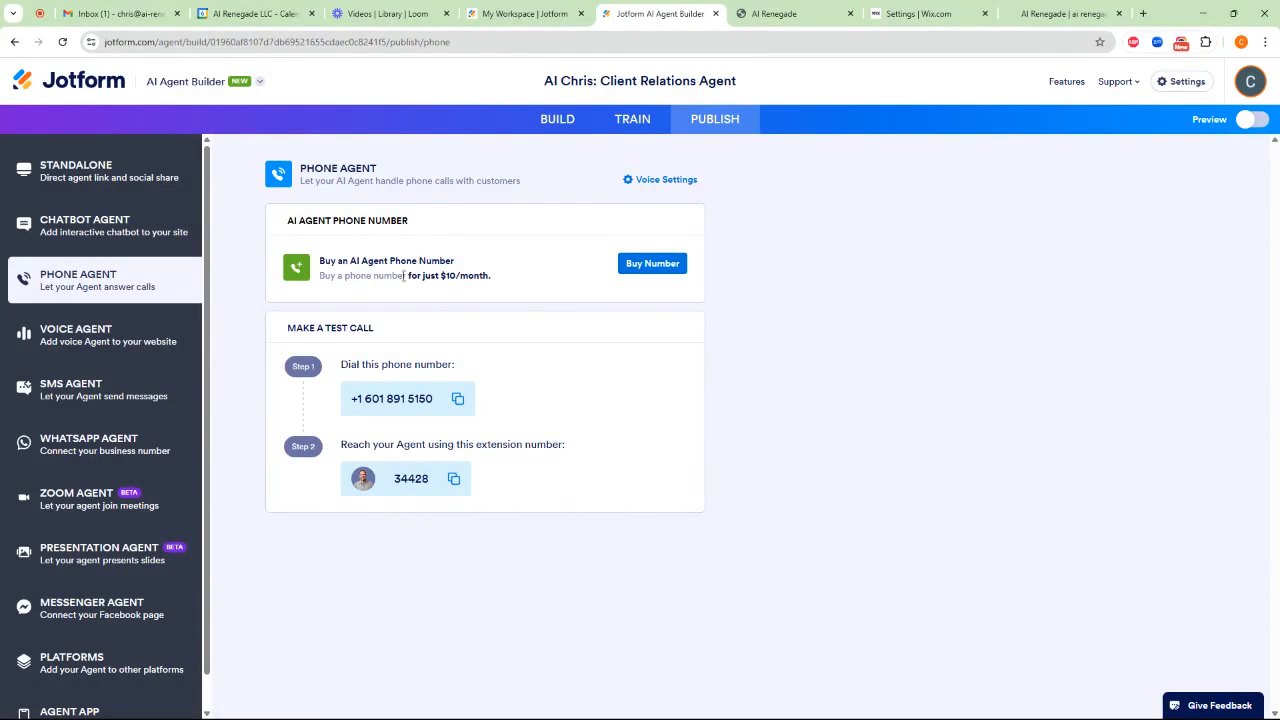
click(125, 337)
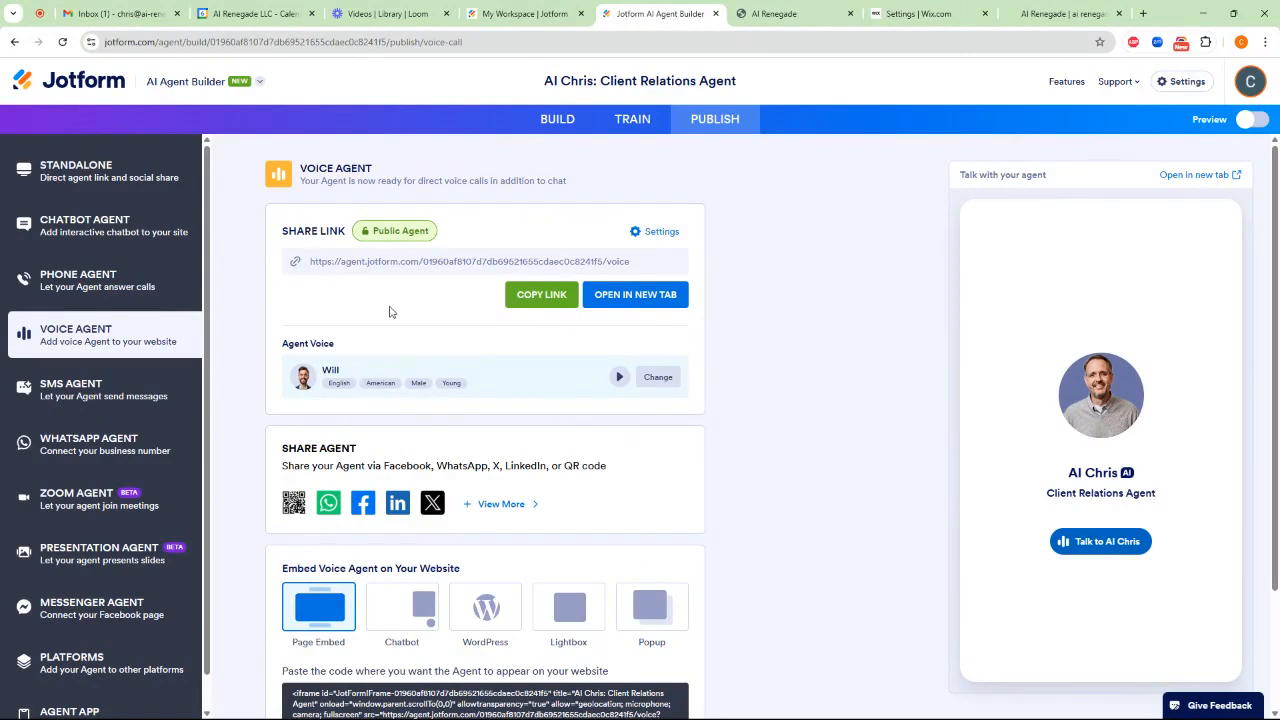
click(105, 390)
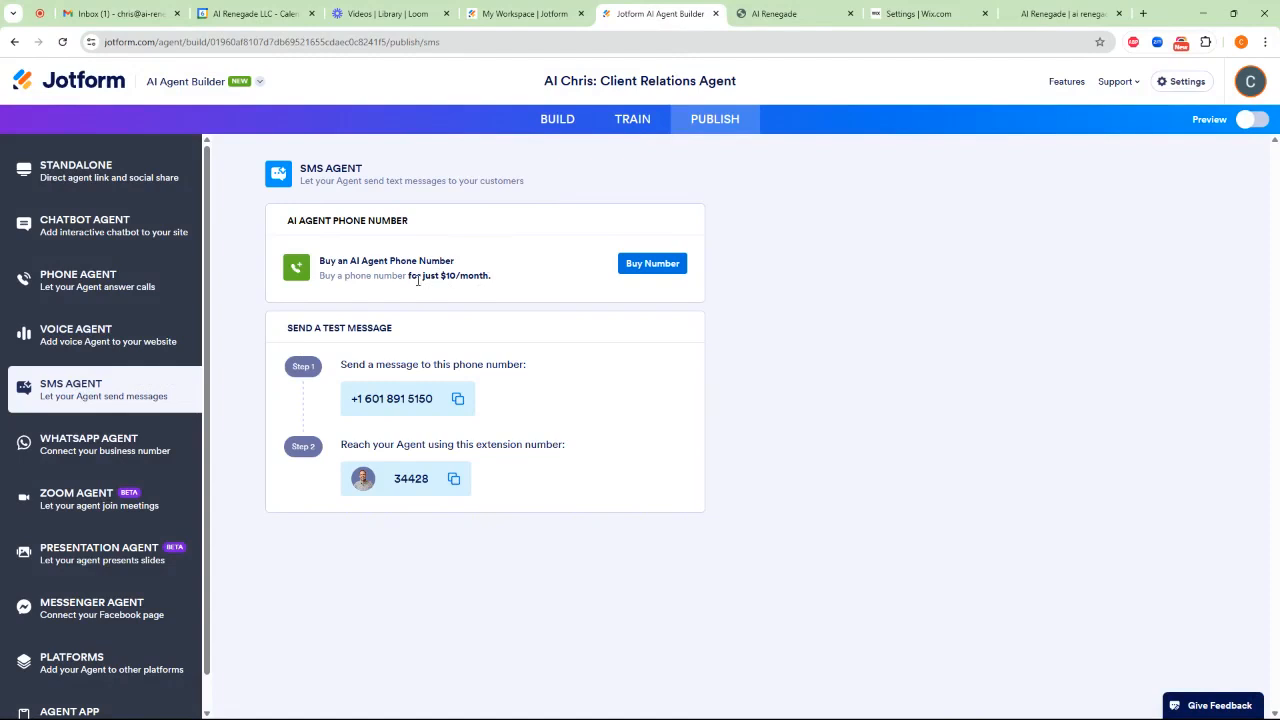
click(123, 446)
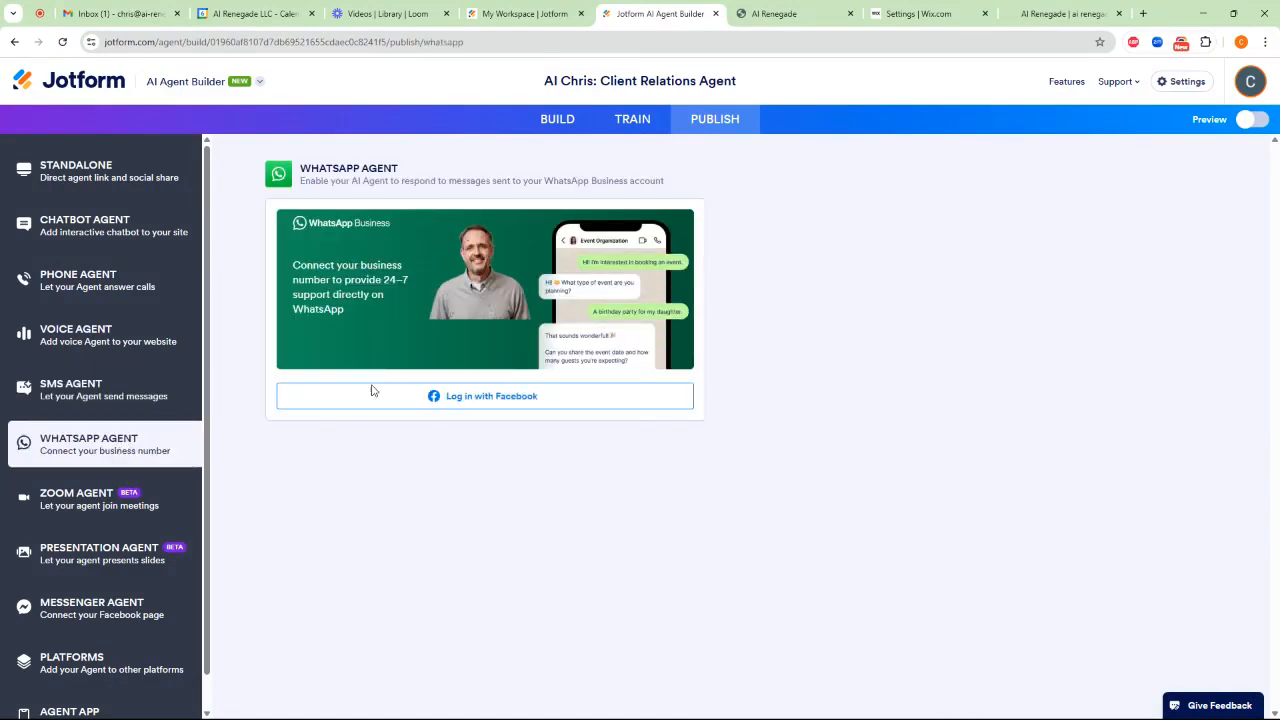
click(86, 505)
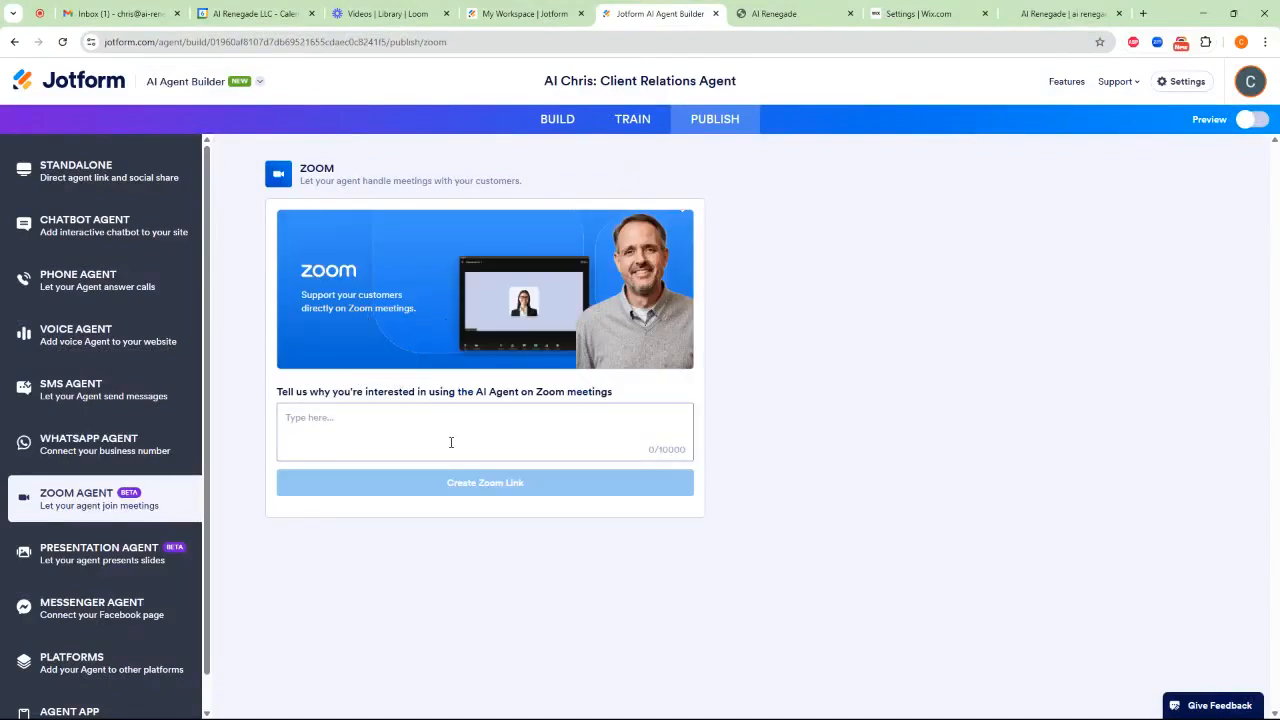
click(107, 556)
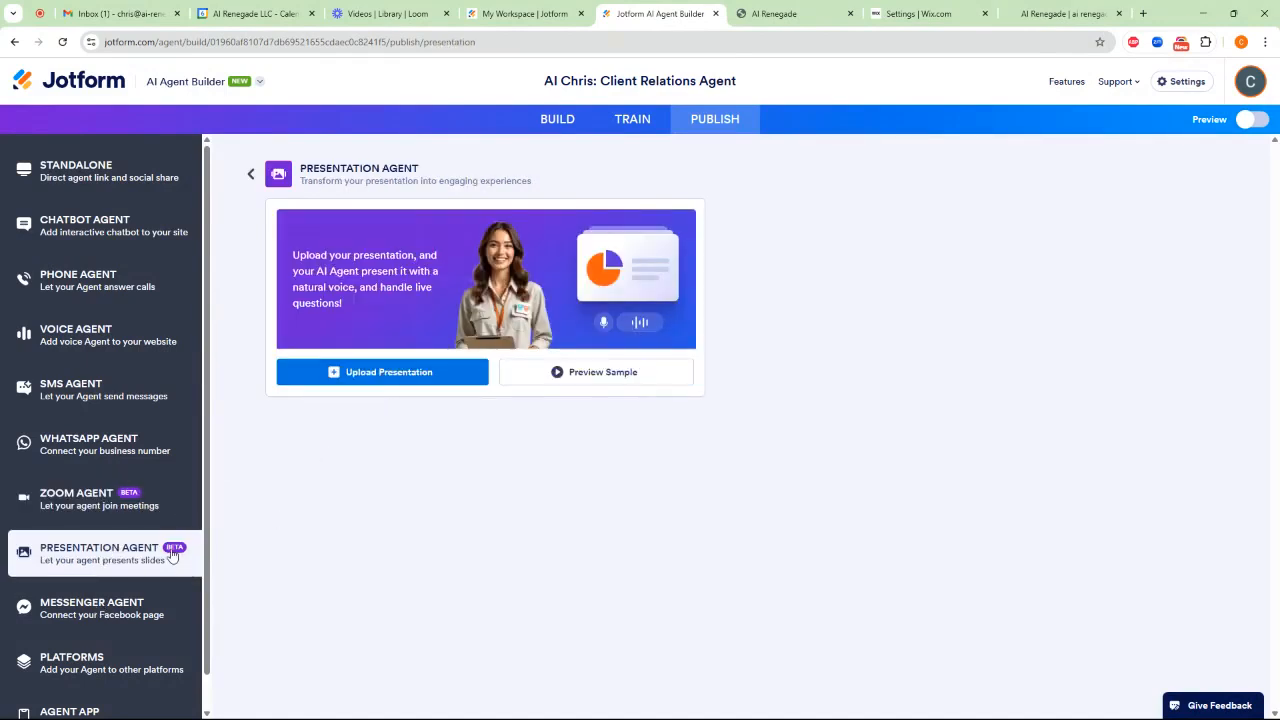
click(118, 608)
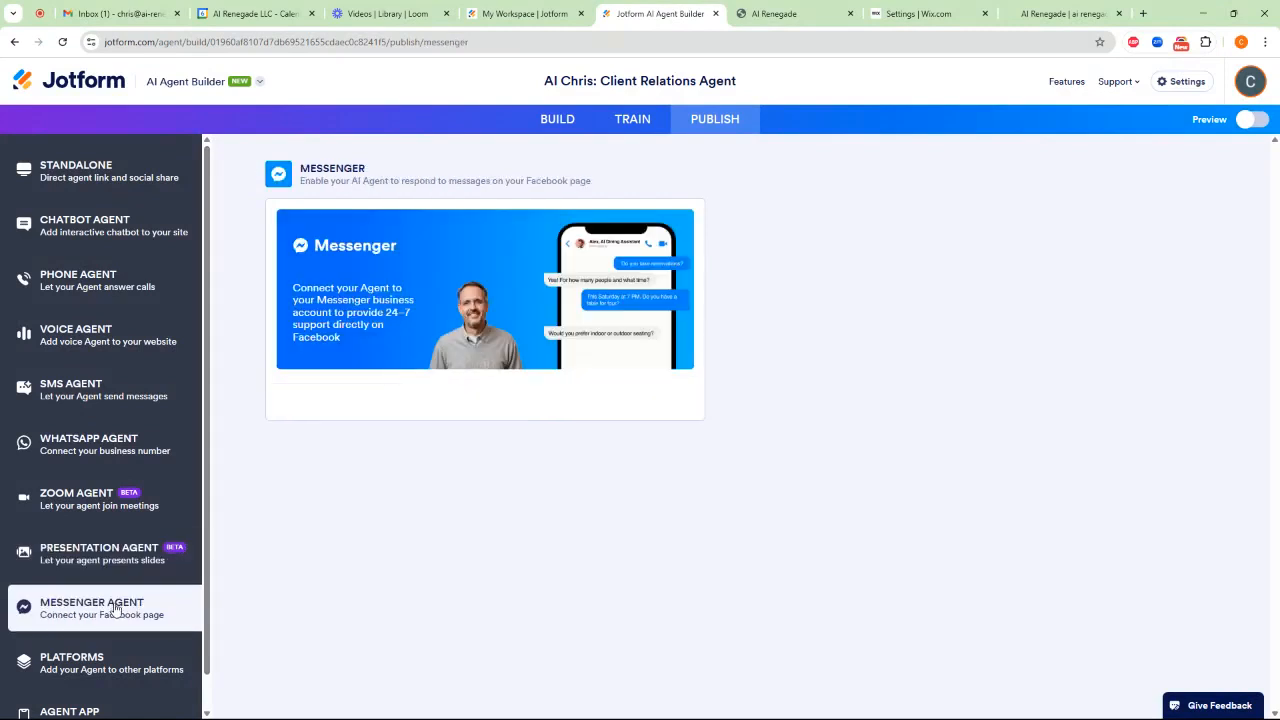
Set the chatbot agent's greeting to "Hi! Thanks for looking at us to help you. How can I assist you?"
click(142, 229)
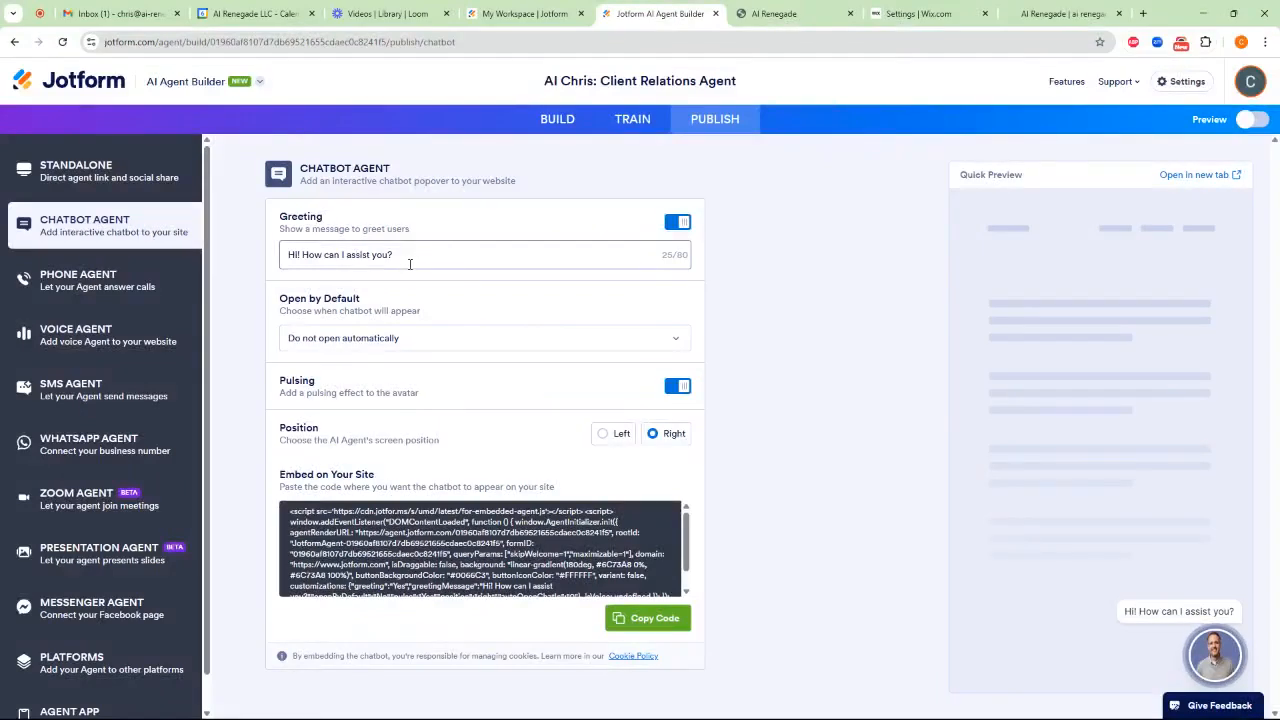
click(412, 257)
click(304, 255)
text(Thanks for fin)
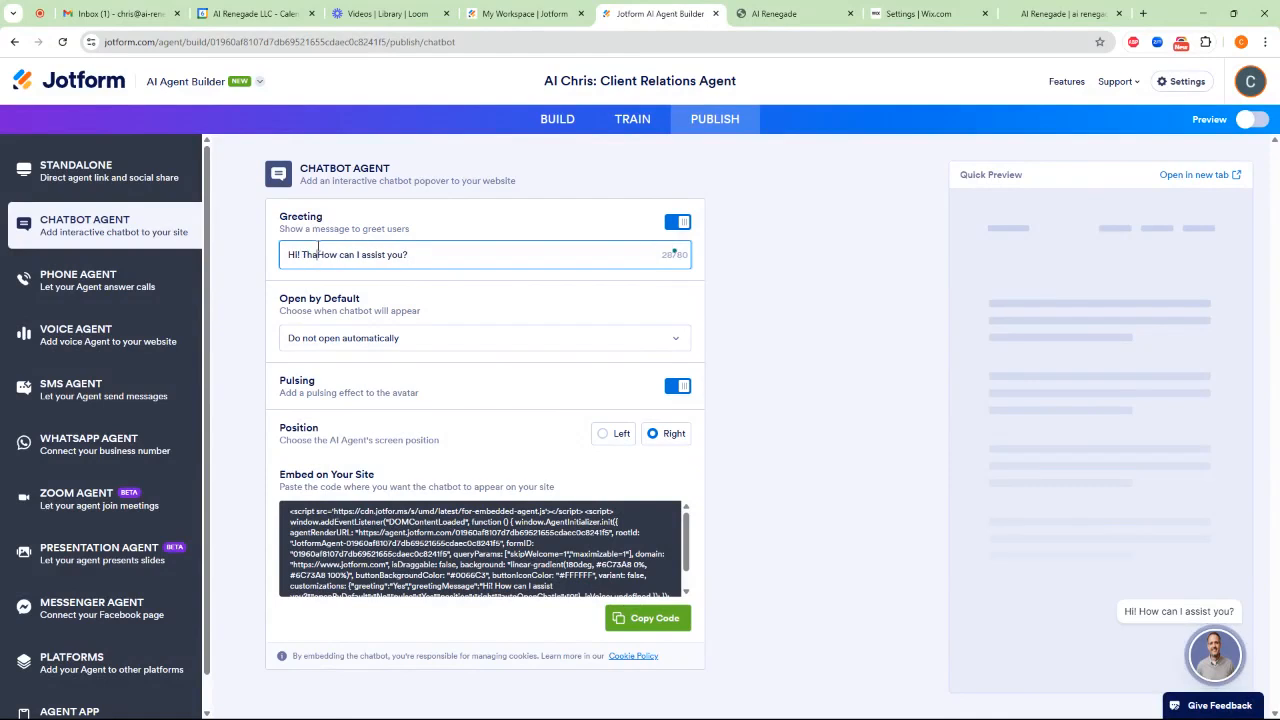
key(BackSpace)
key(BackSpace)
key(BackSpace)
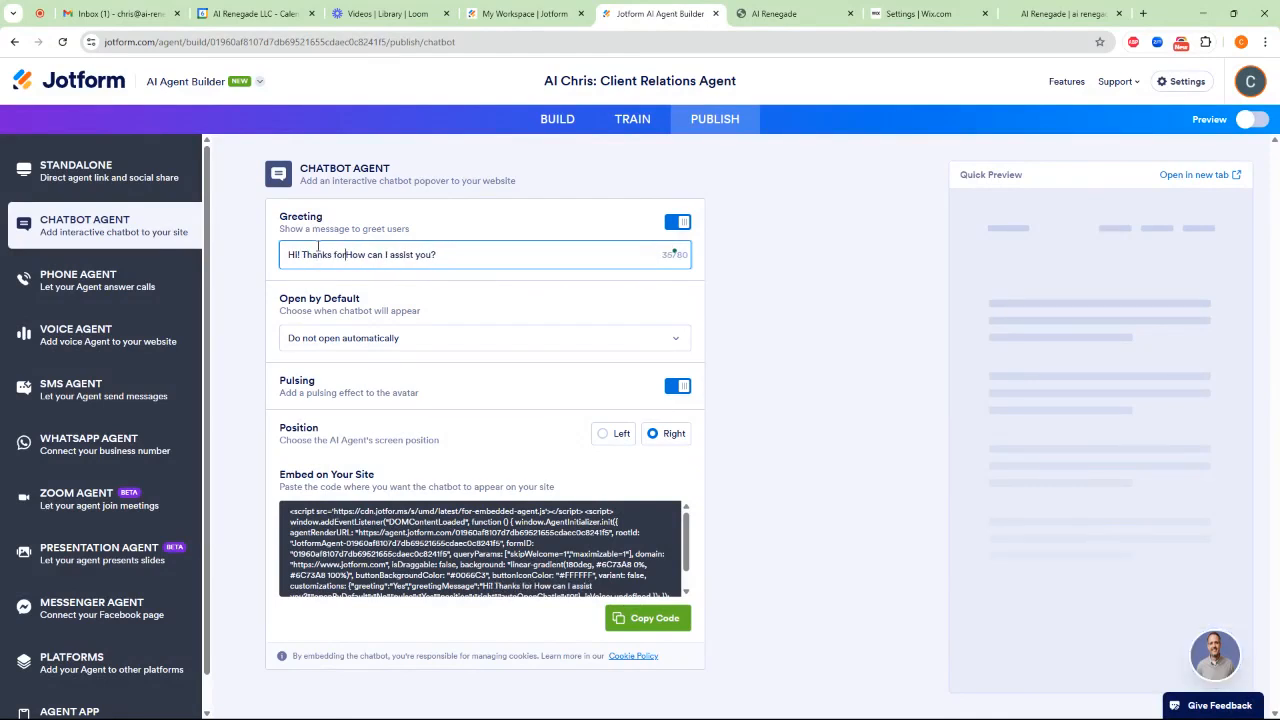
text(looking at u)
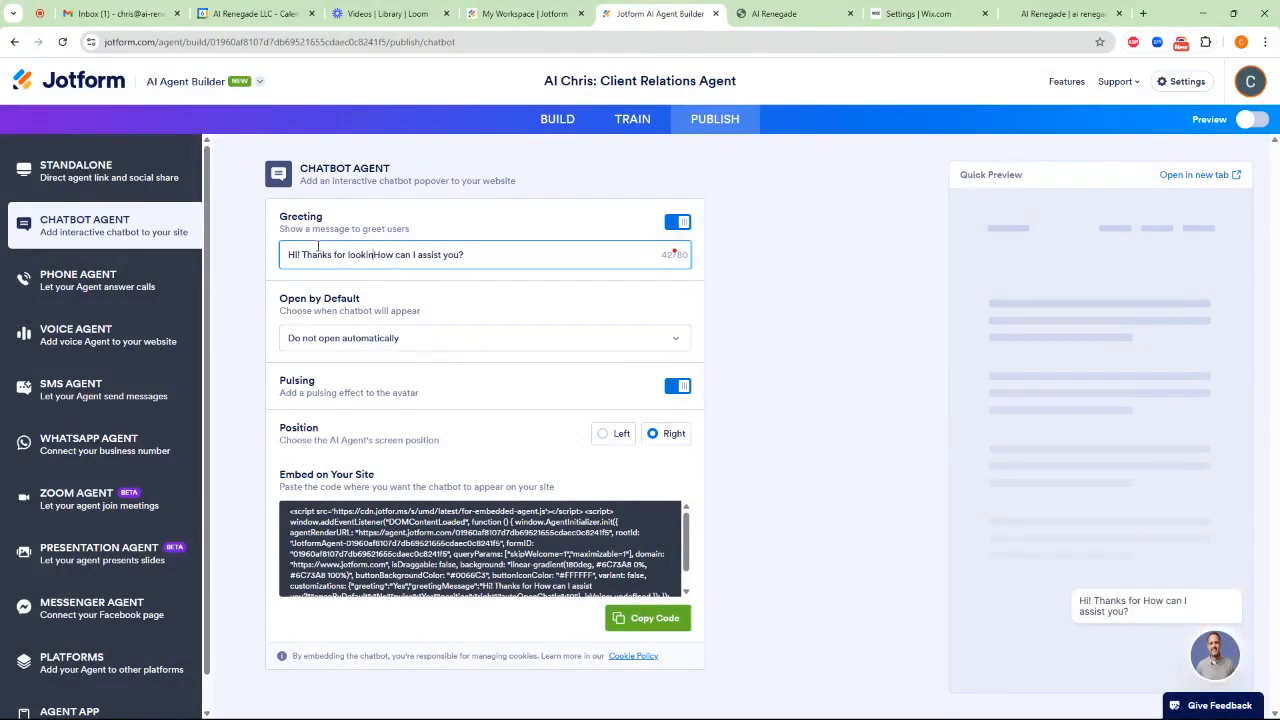
text(s to help)
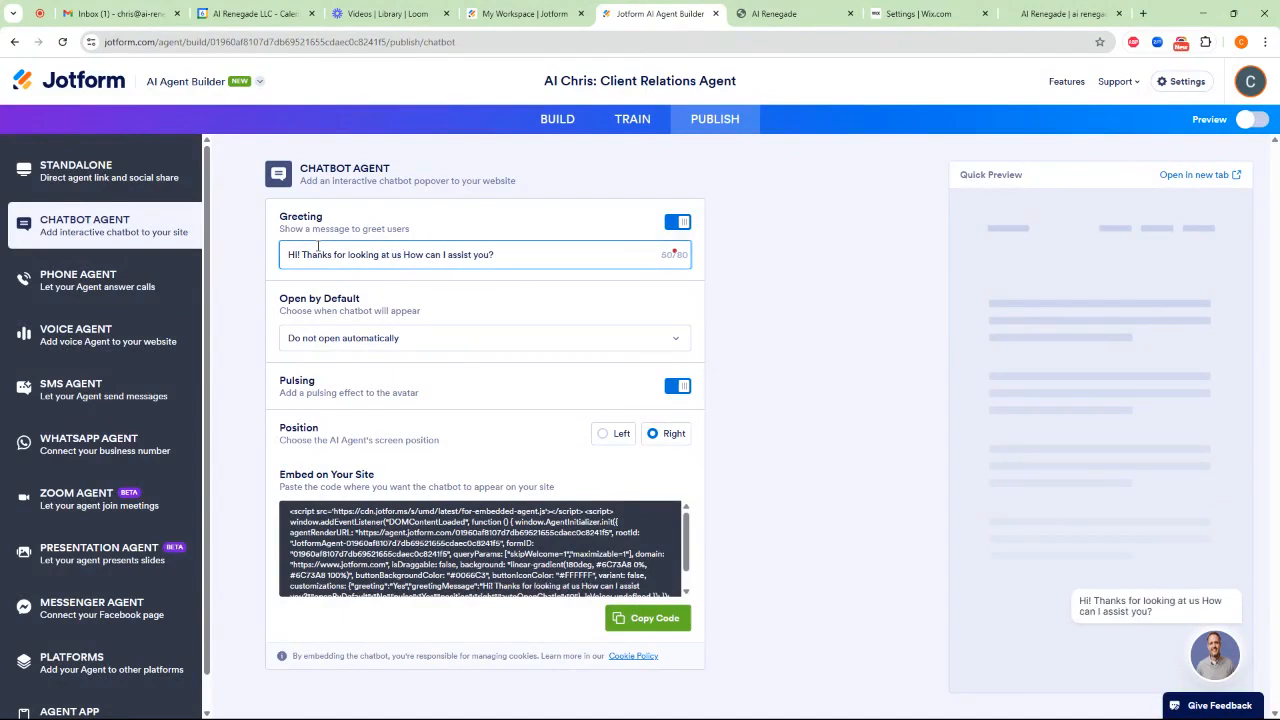
text( you.)
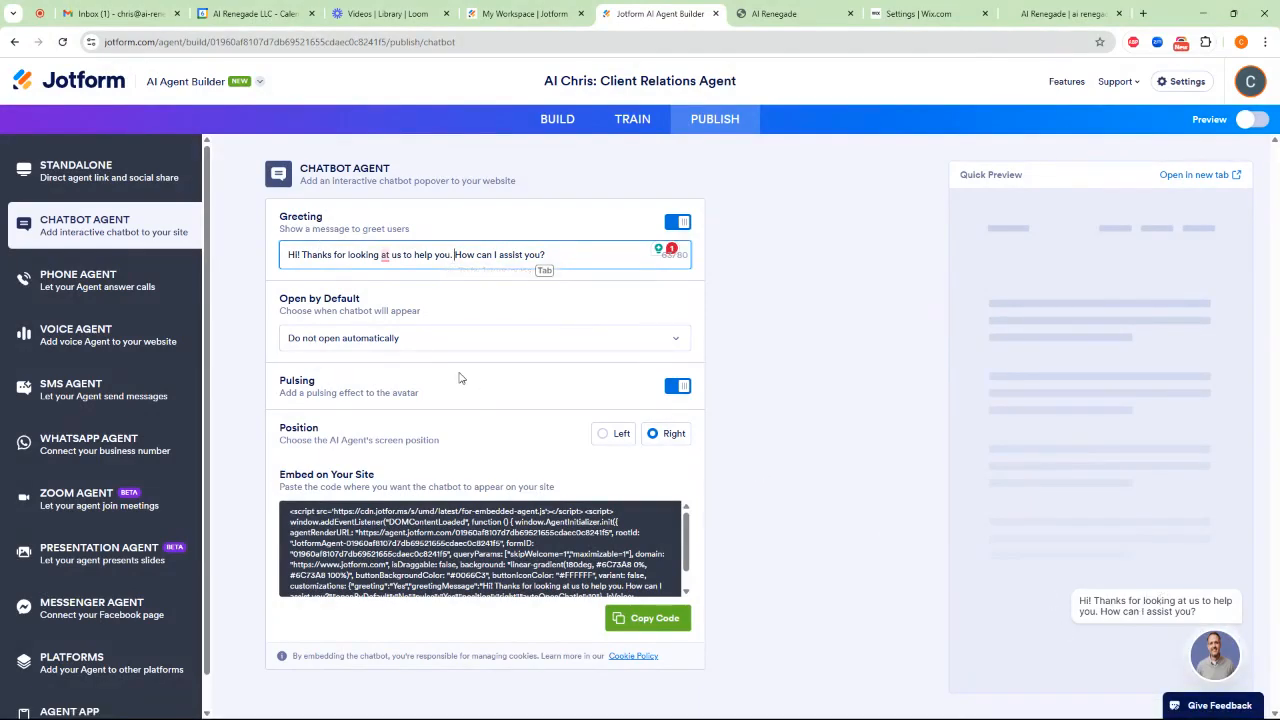
Check the chatbot's automatic opening options and copy its website embed code
click(321, 341)
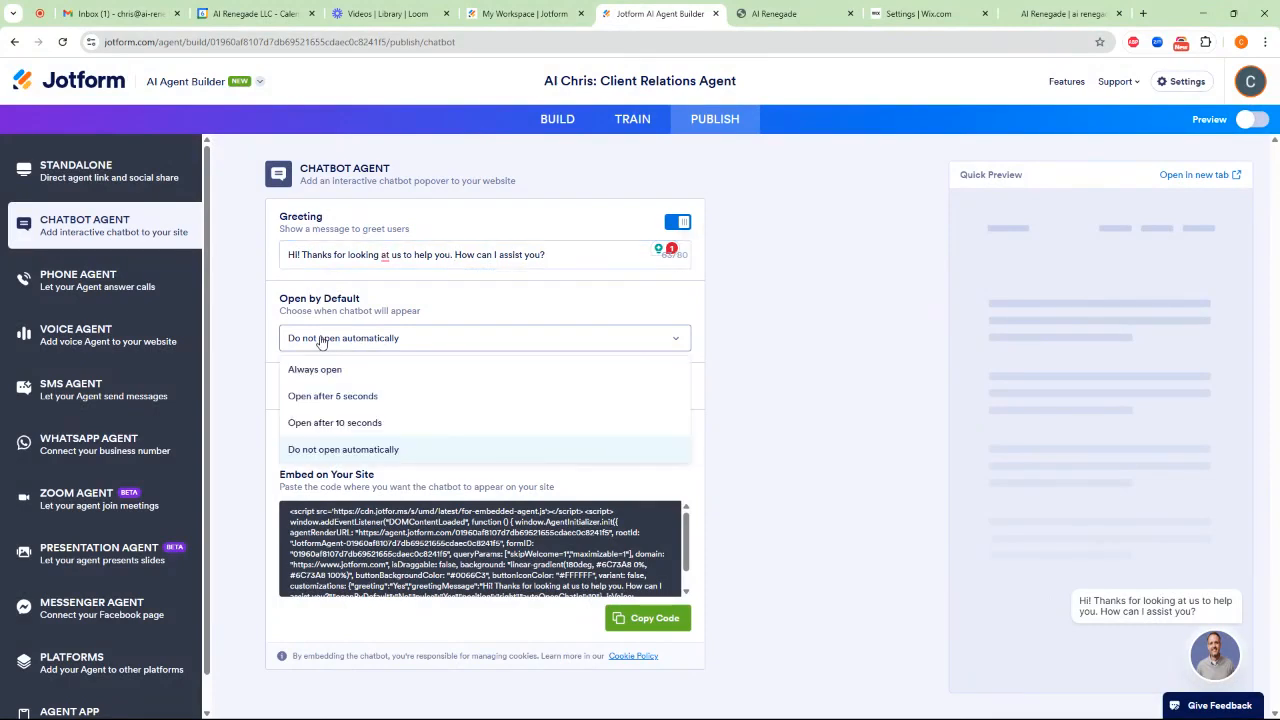
click(321, 341)
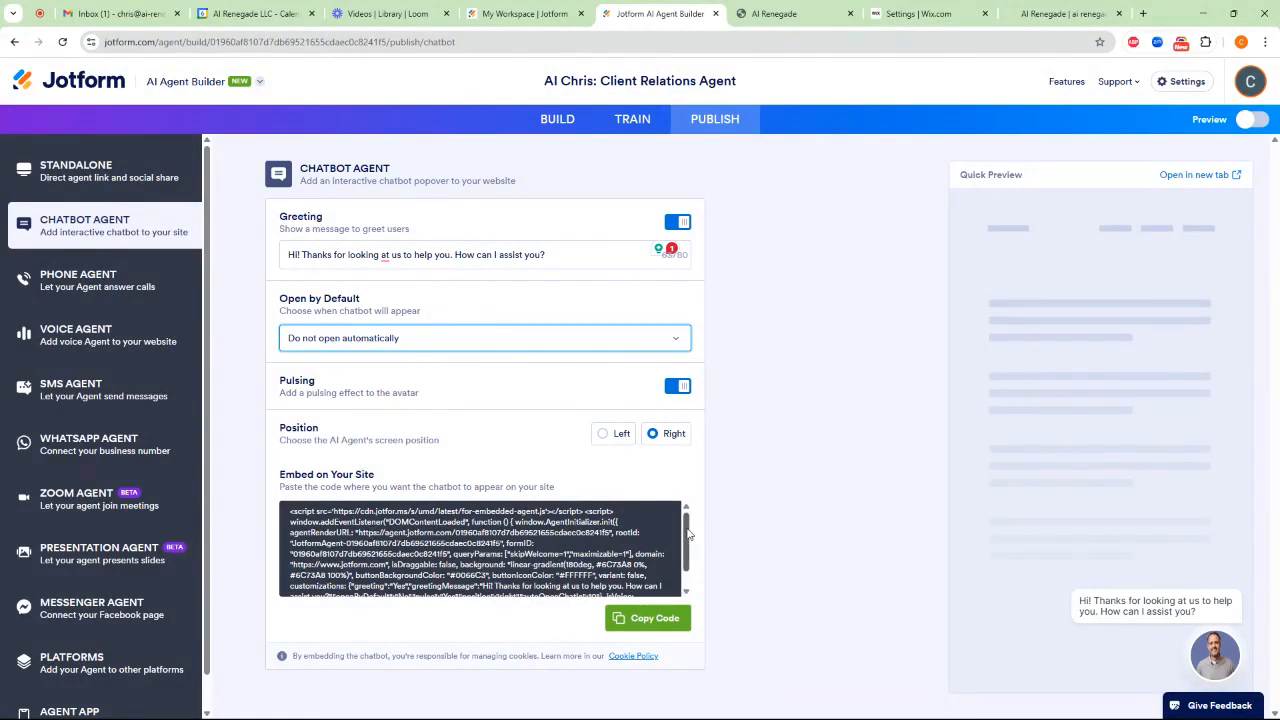
drag(688, 535, 679, 577)
scroll(681, 567, up, 2)
click(428, 527)
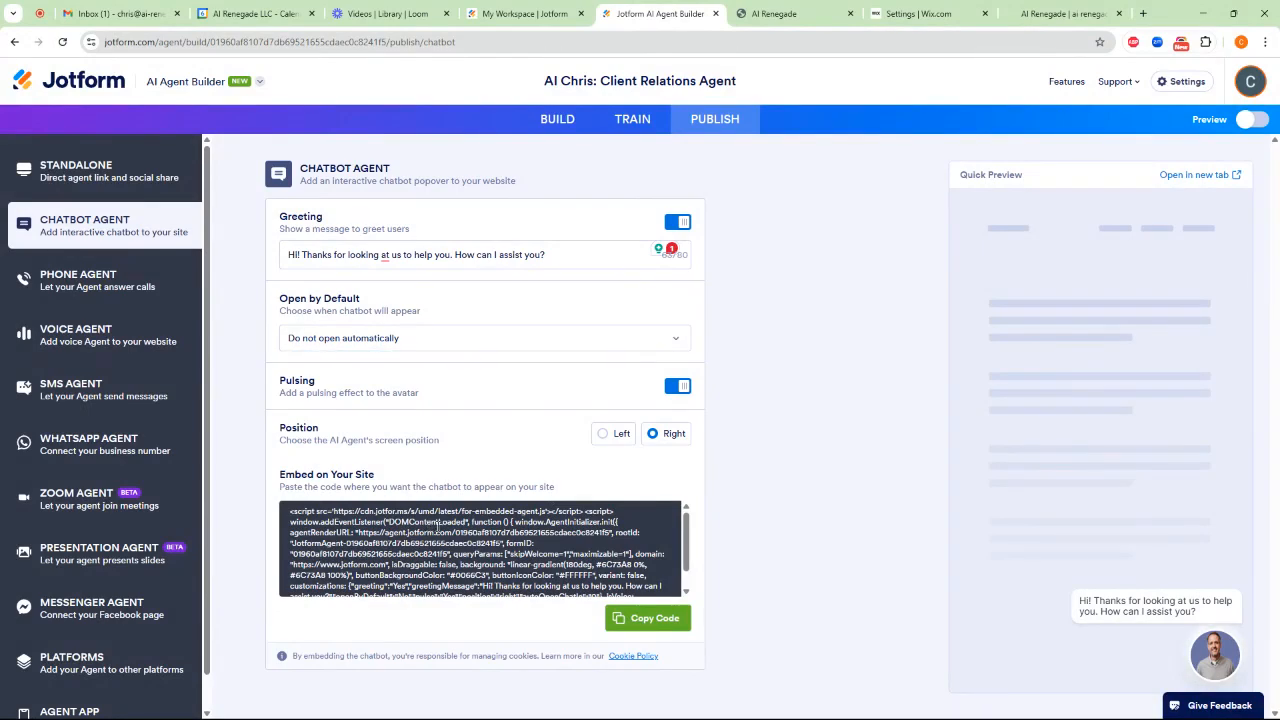
click(655, 620)
Switch to the Wix settings, replace the head custom code snippet with the copied embed code and apply it
click(776, 14)
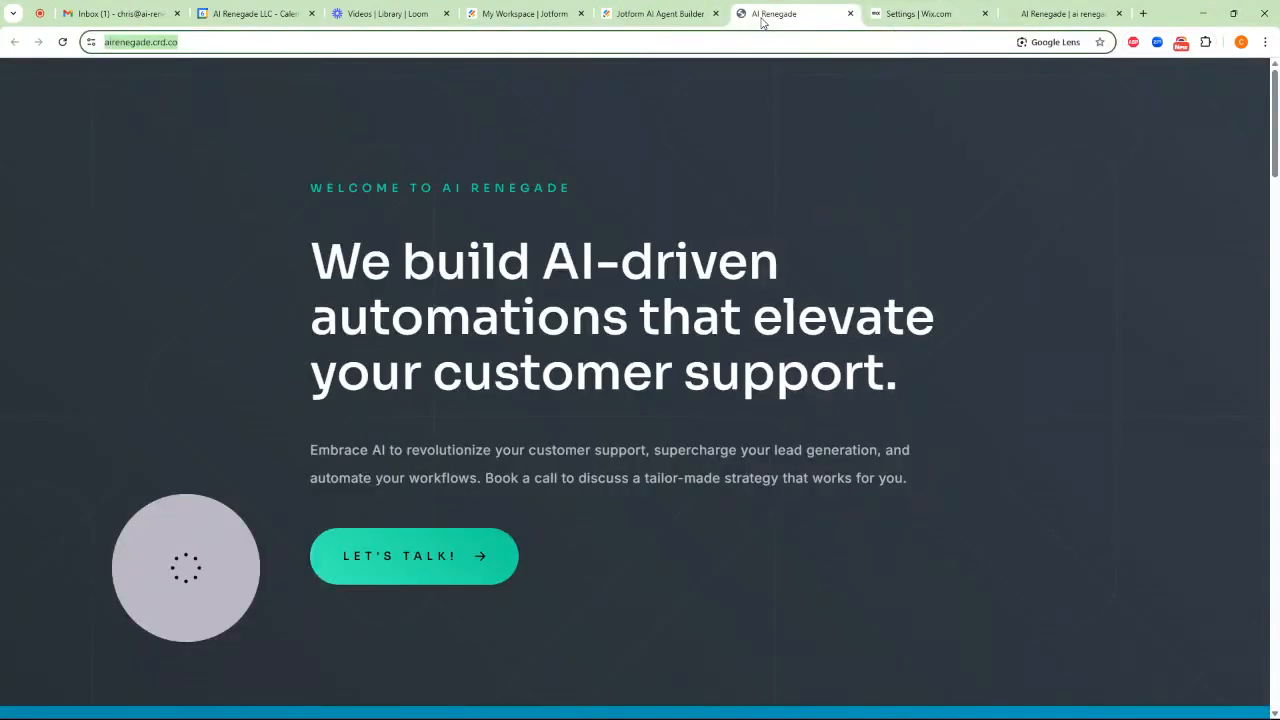
click(1013, 12)
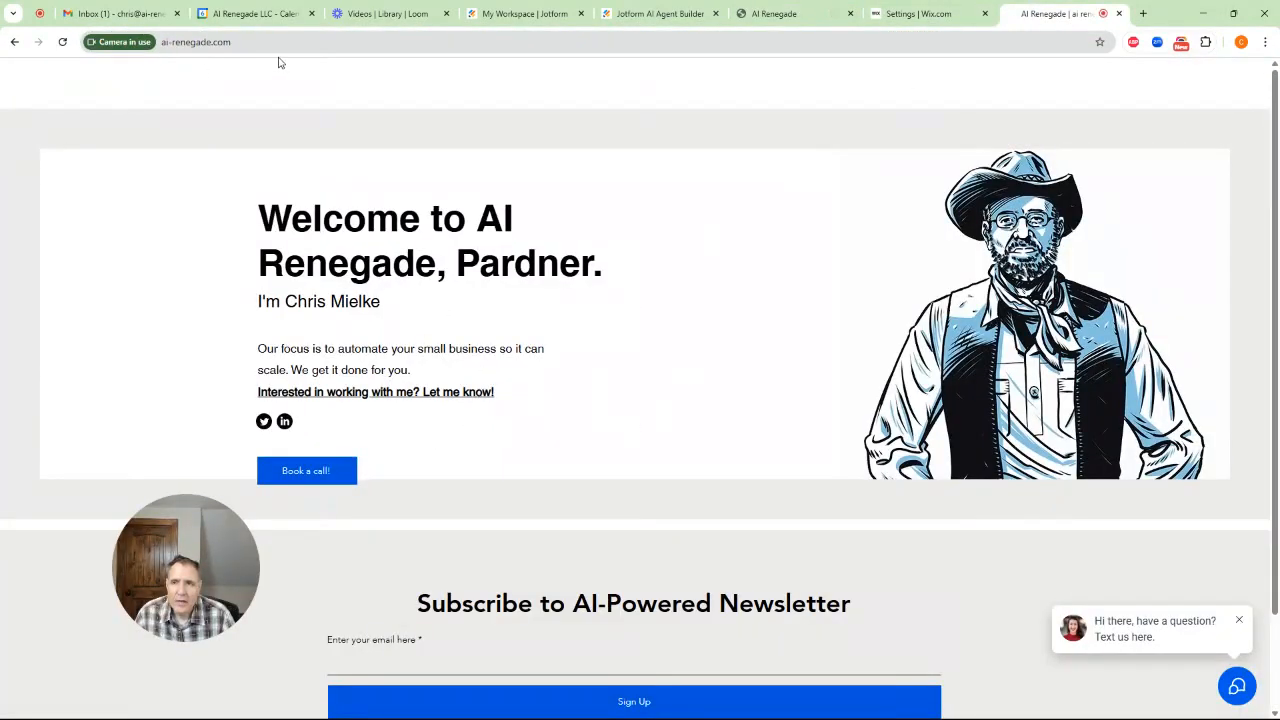
click(935, 13)
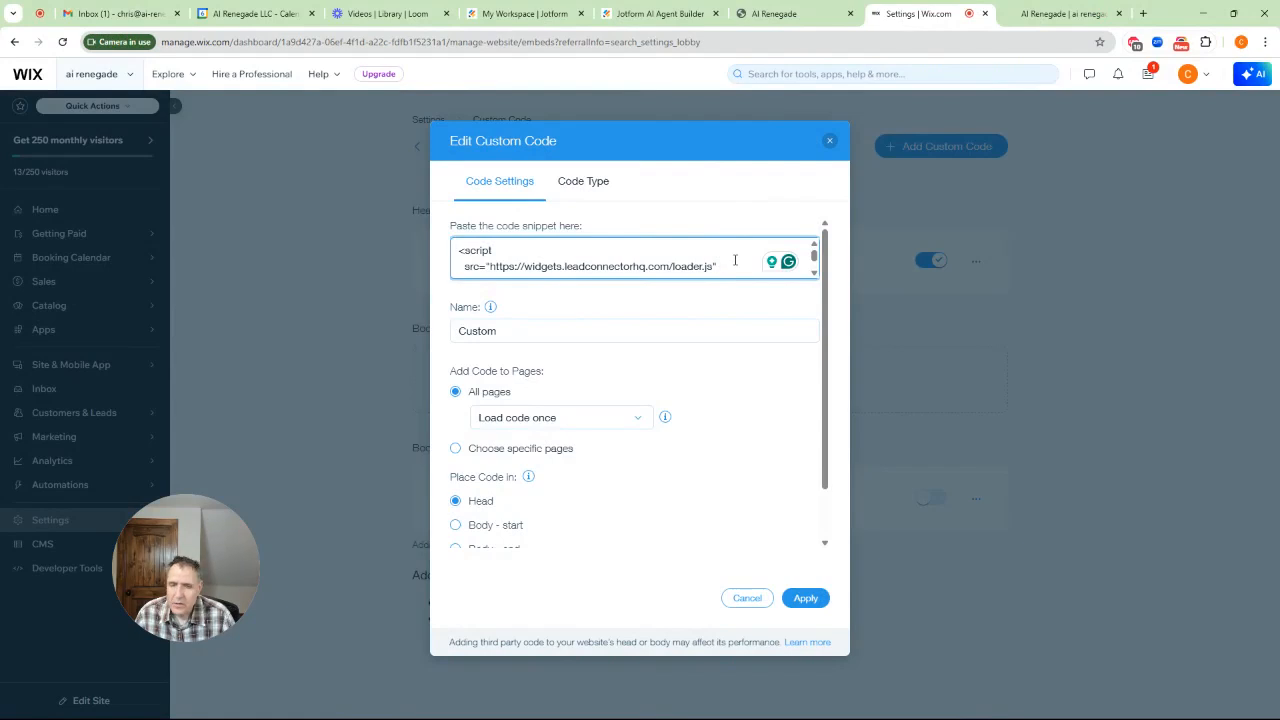
key(ctrl+a)
key(ctrl+v)
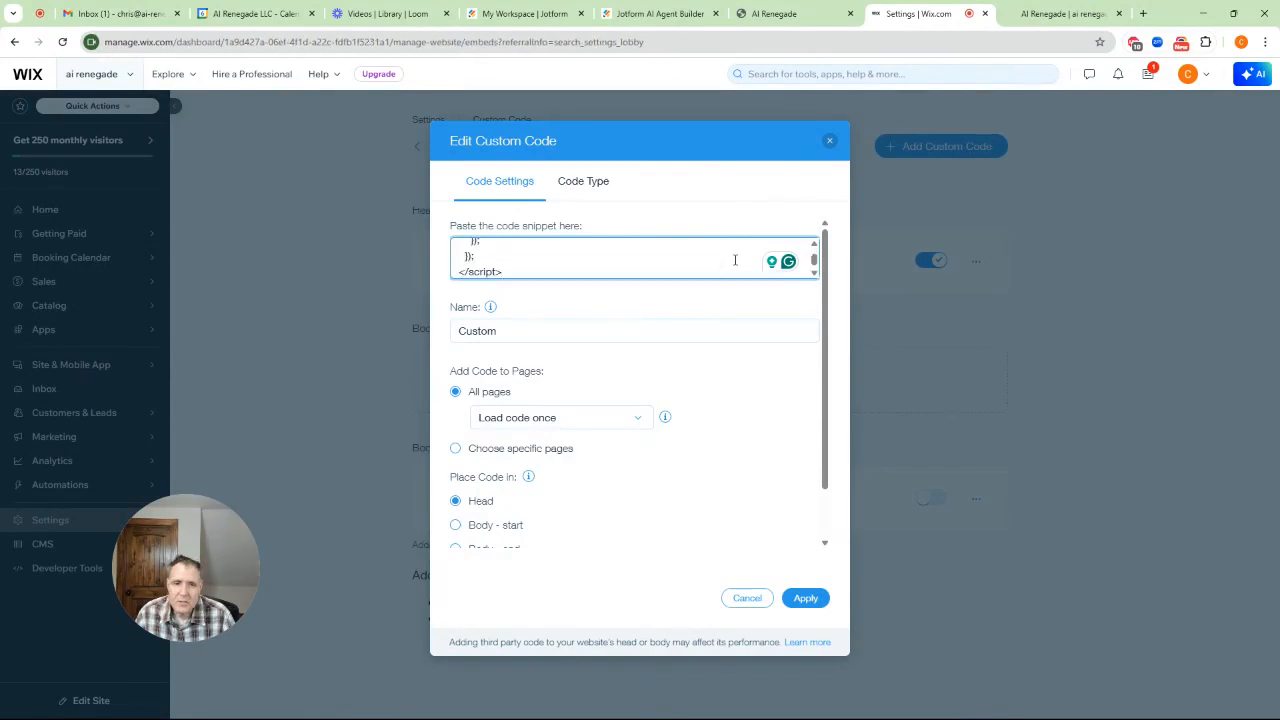
click(818, 600)
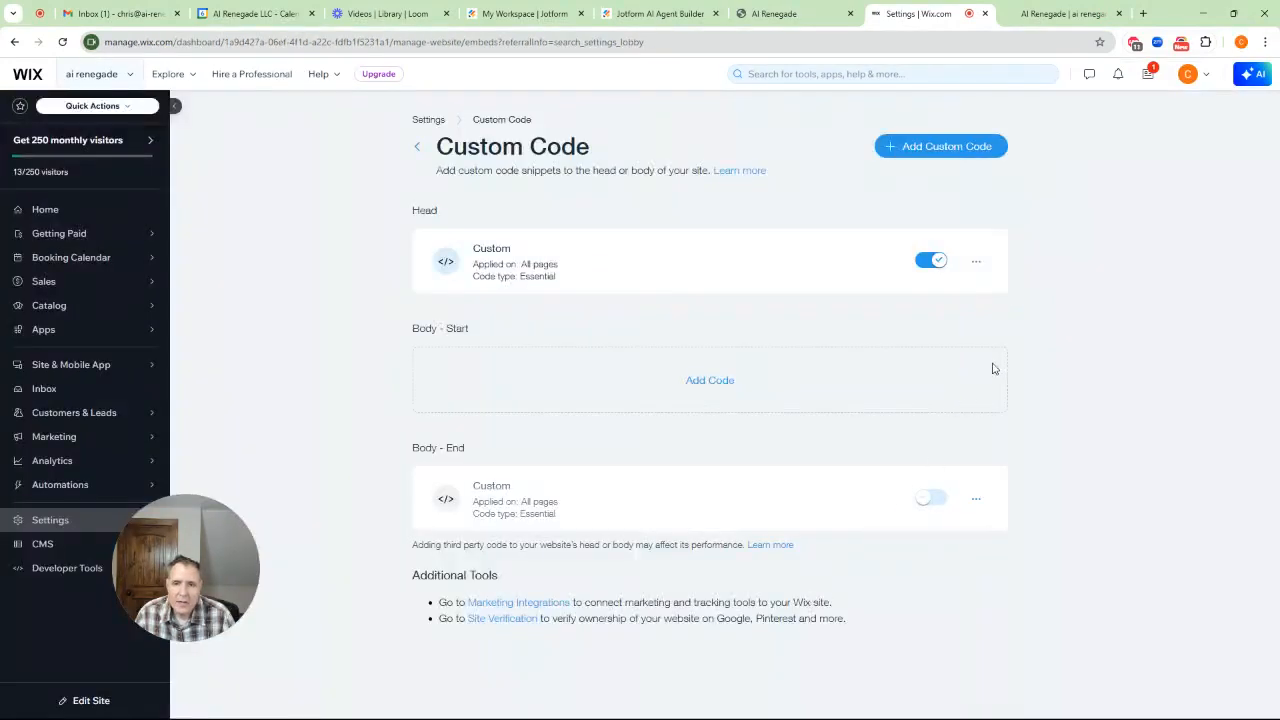
Open the chatbot on the live ai-renegade.com site and choose the suggested topic "Learn about AI-driven automations"
click(1037, 14)
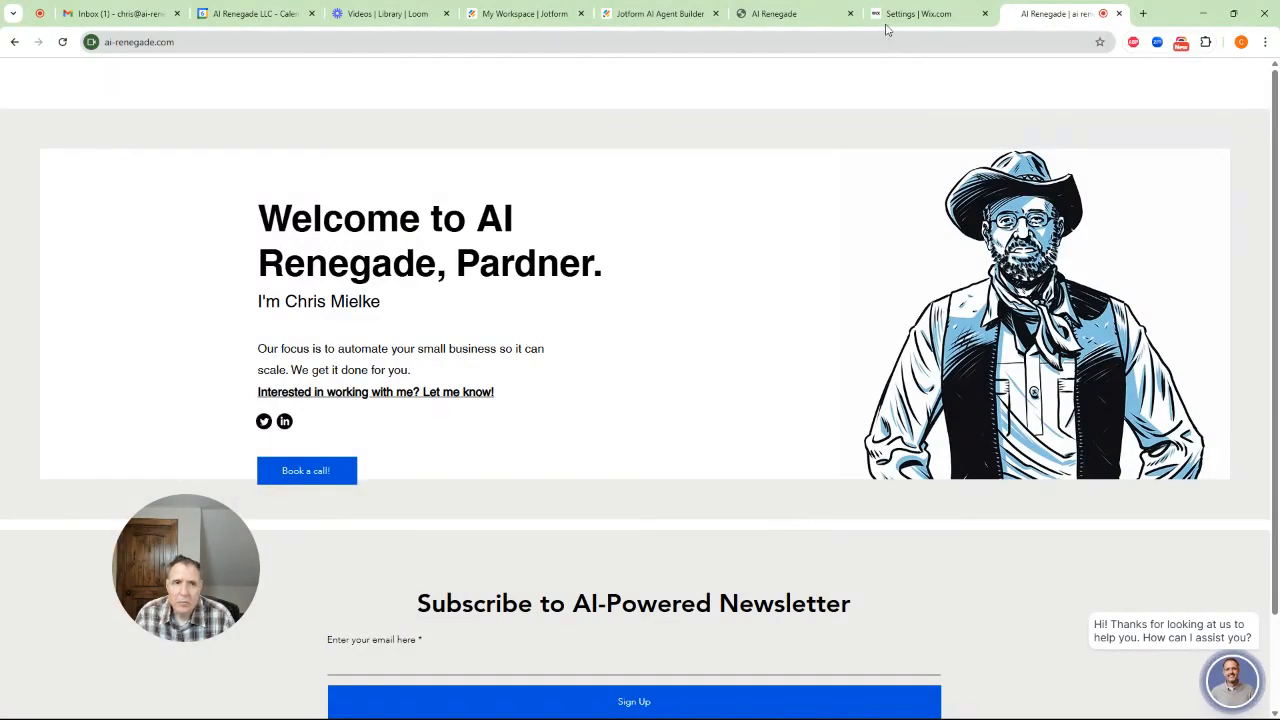
click(1244, 690)
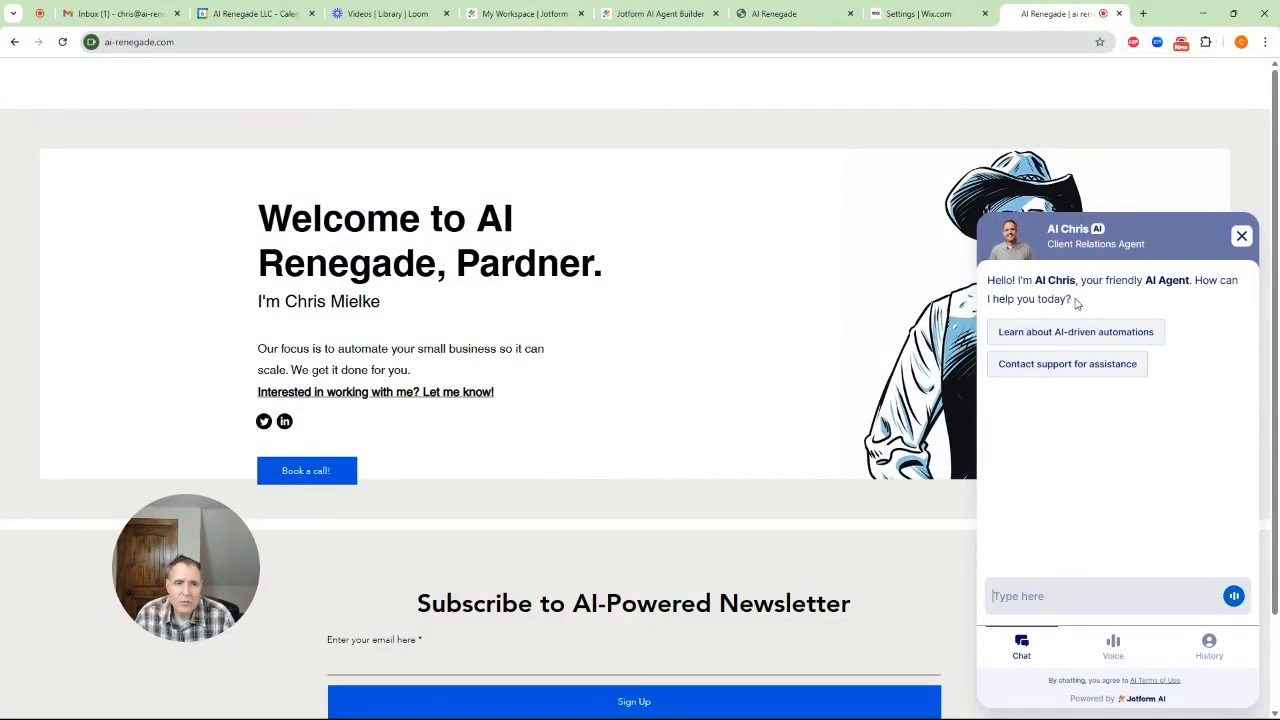
click(1075, 332)
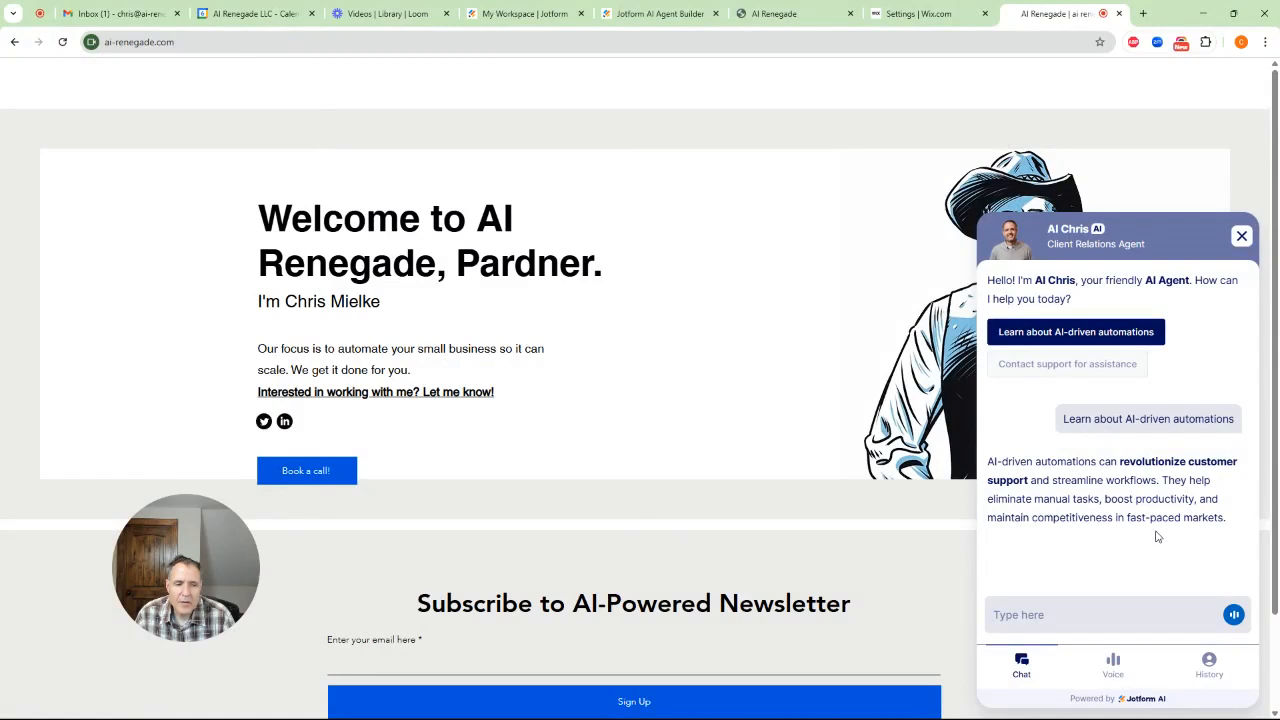
Ask the website chatbot "What are your services?"
text(What are you)
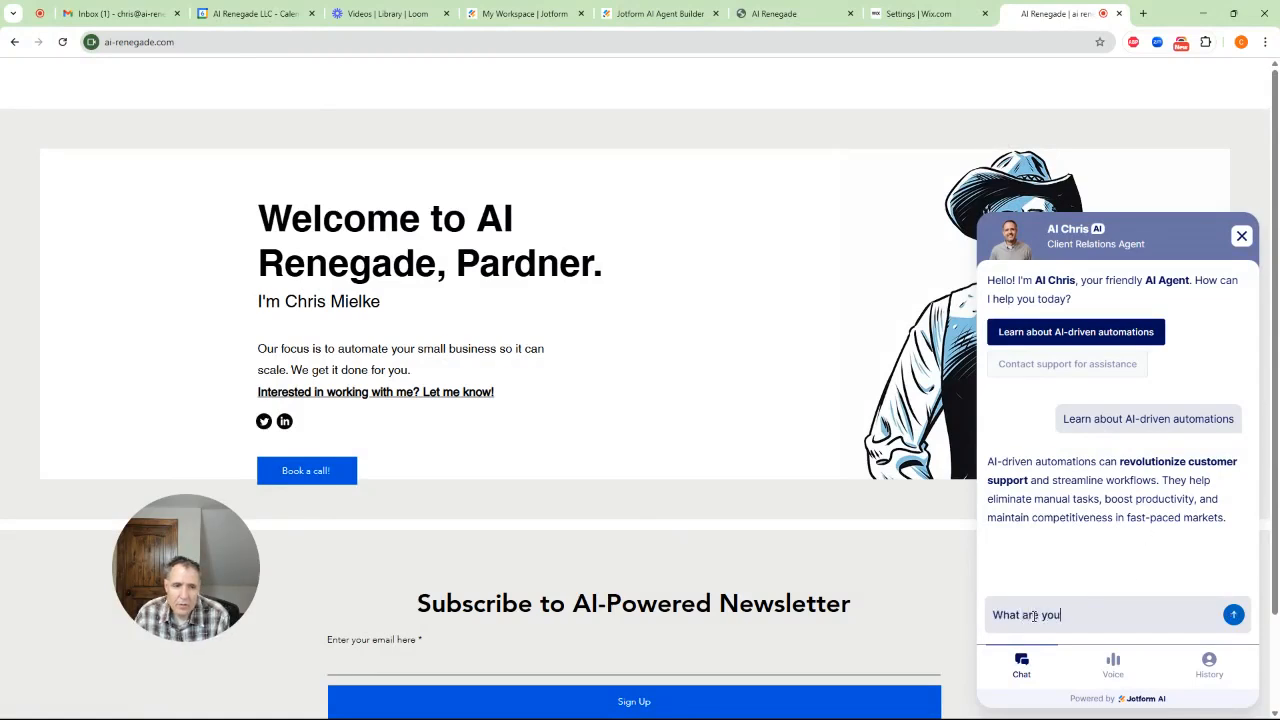
text(r services?)
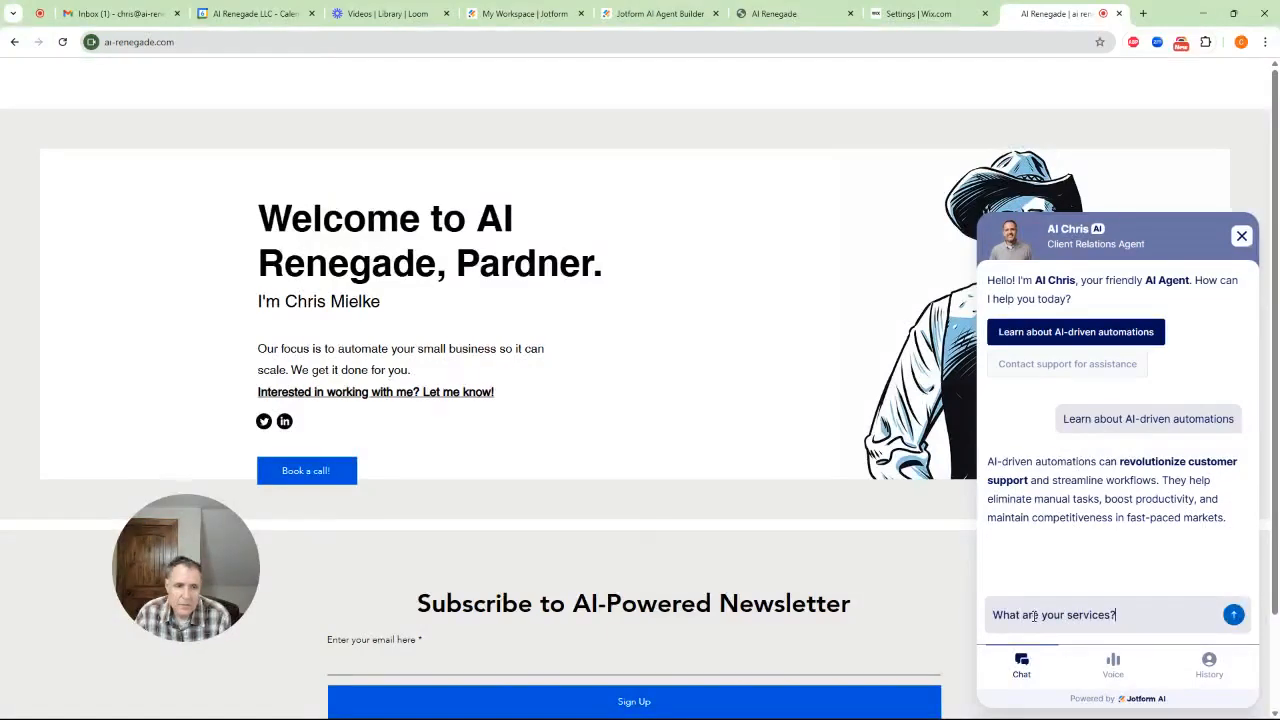
key(Return)
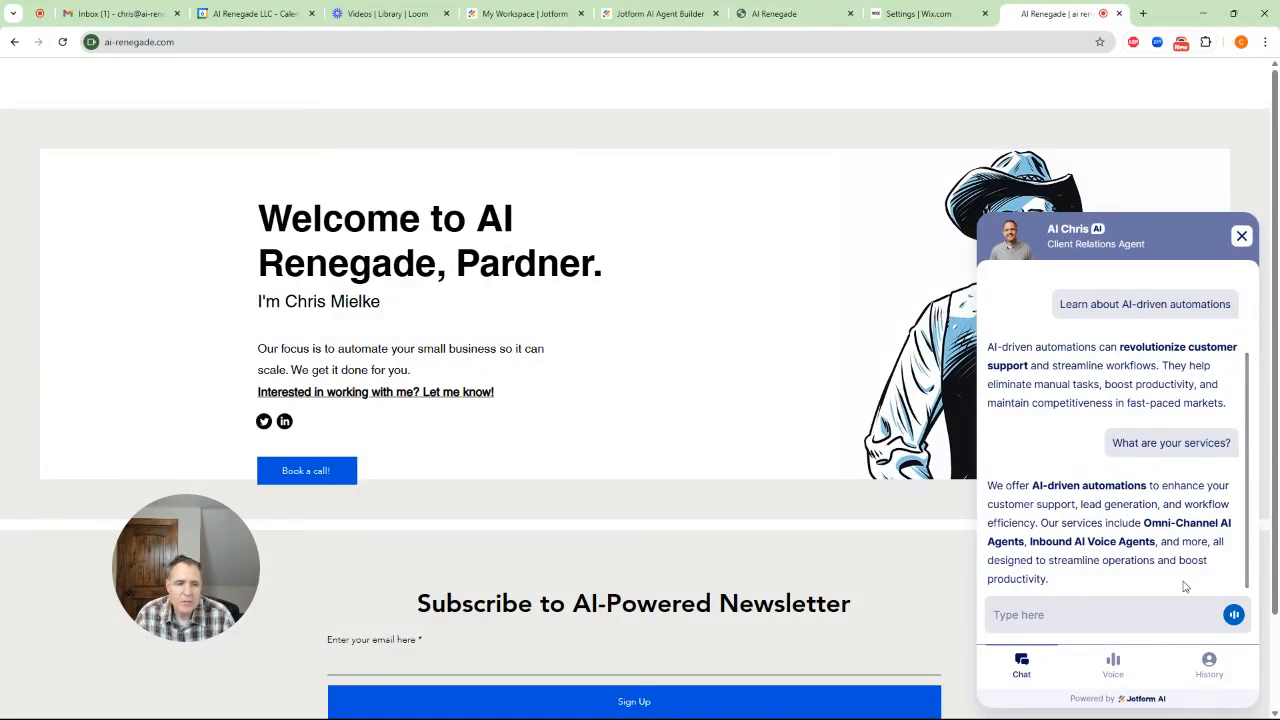
Inspect the chatbot's conversation history and voice views, return to the chat and close the chatbot
click(1209, 664)
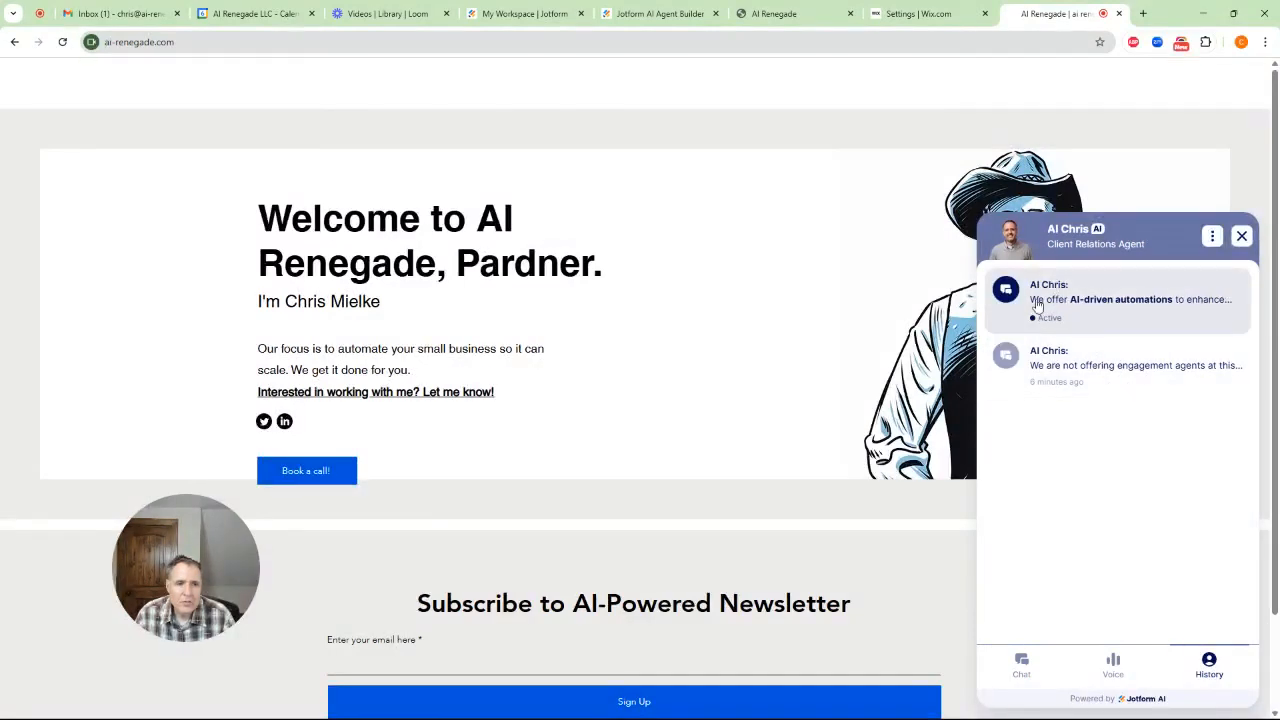
click(1021, 666)
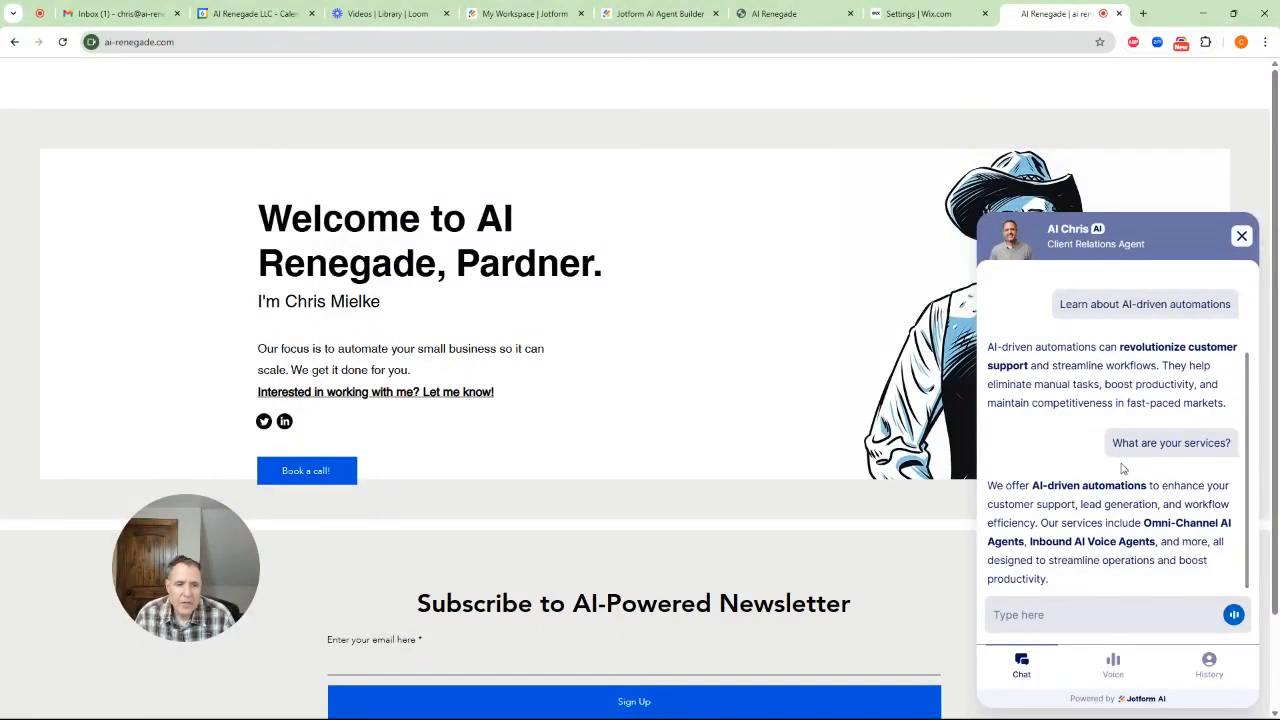
click(1122, 673)
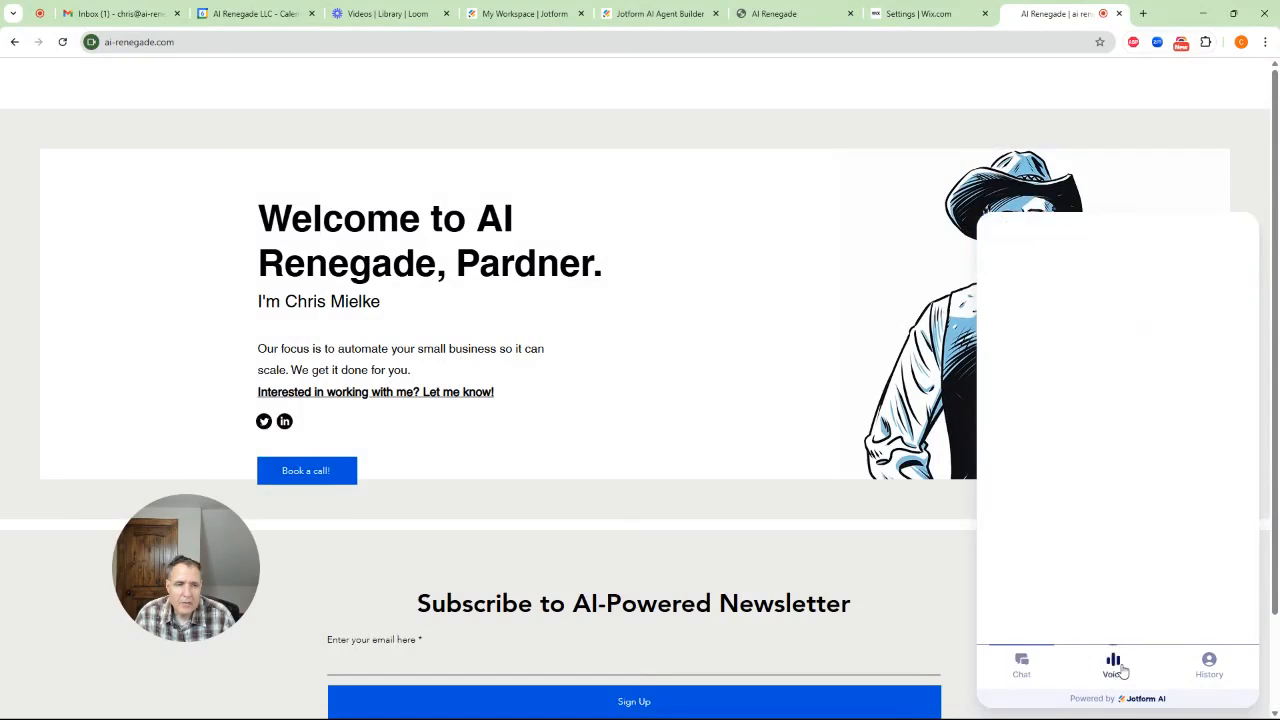
click(1021, 666)
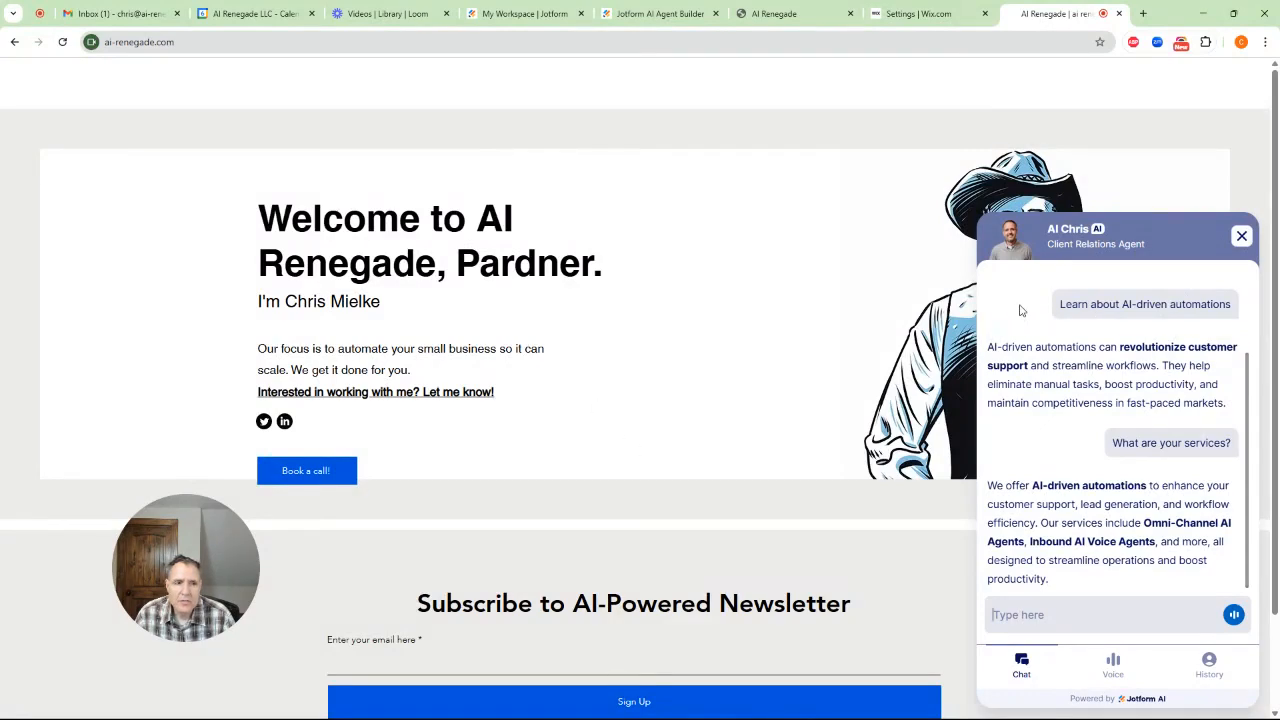
click(1241, 236)
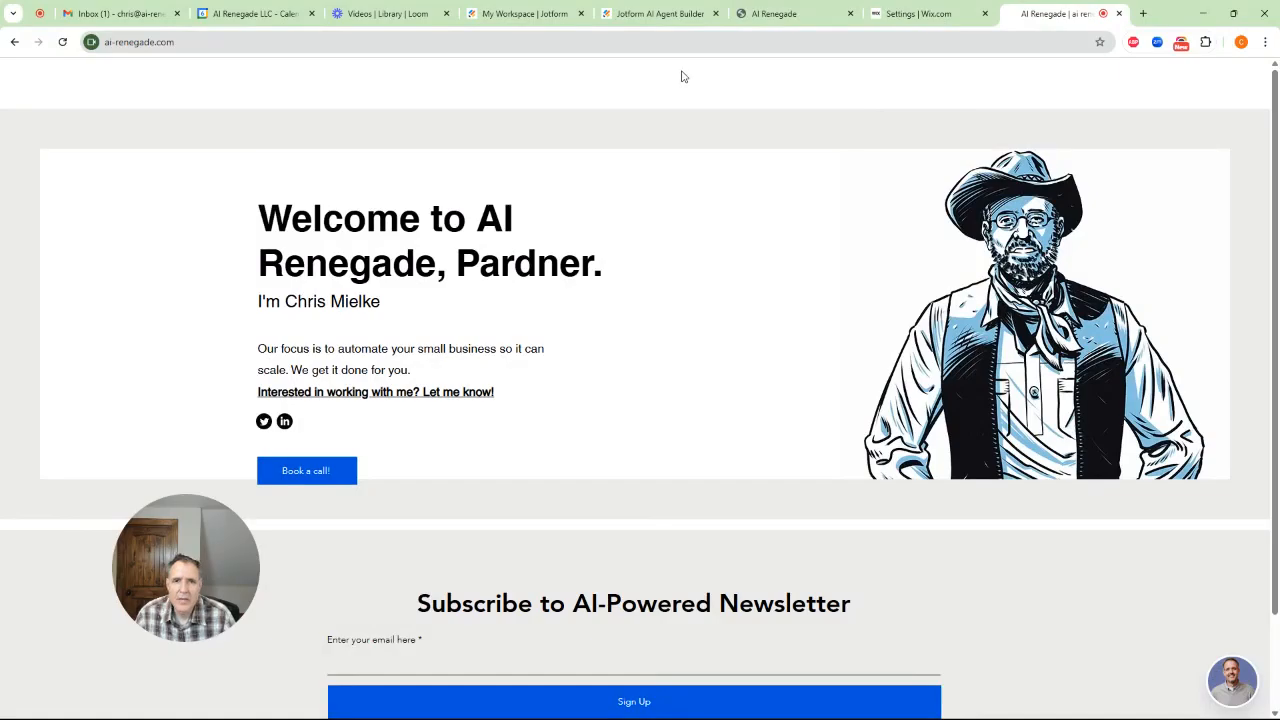
Switch back to the Jotform AI Agent Builder and open the agent's build view
click(658, 15)
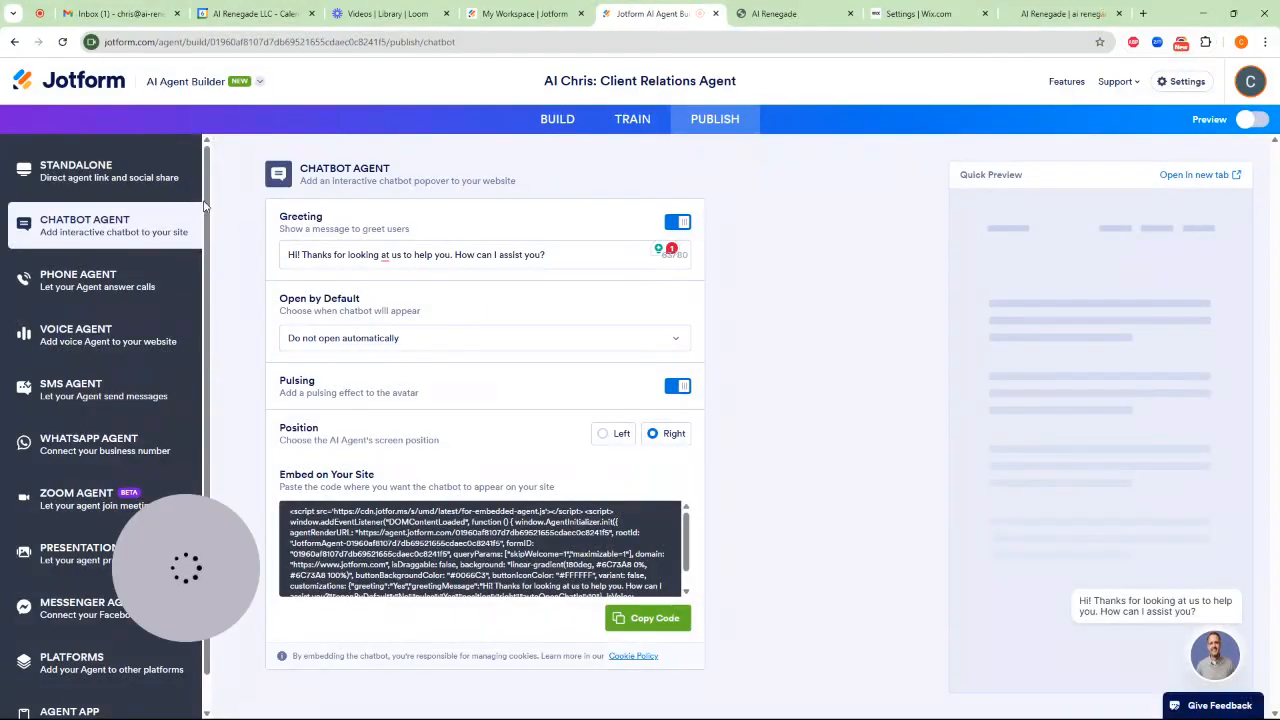
click(557, 121)
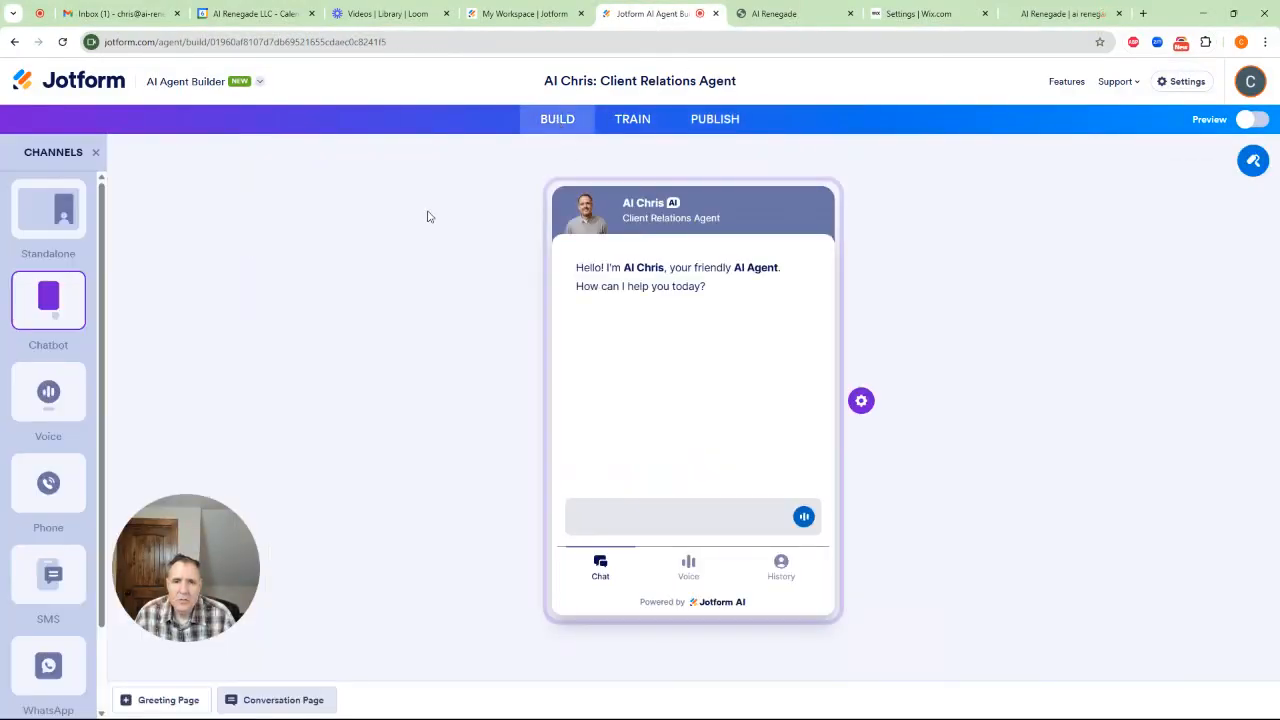